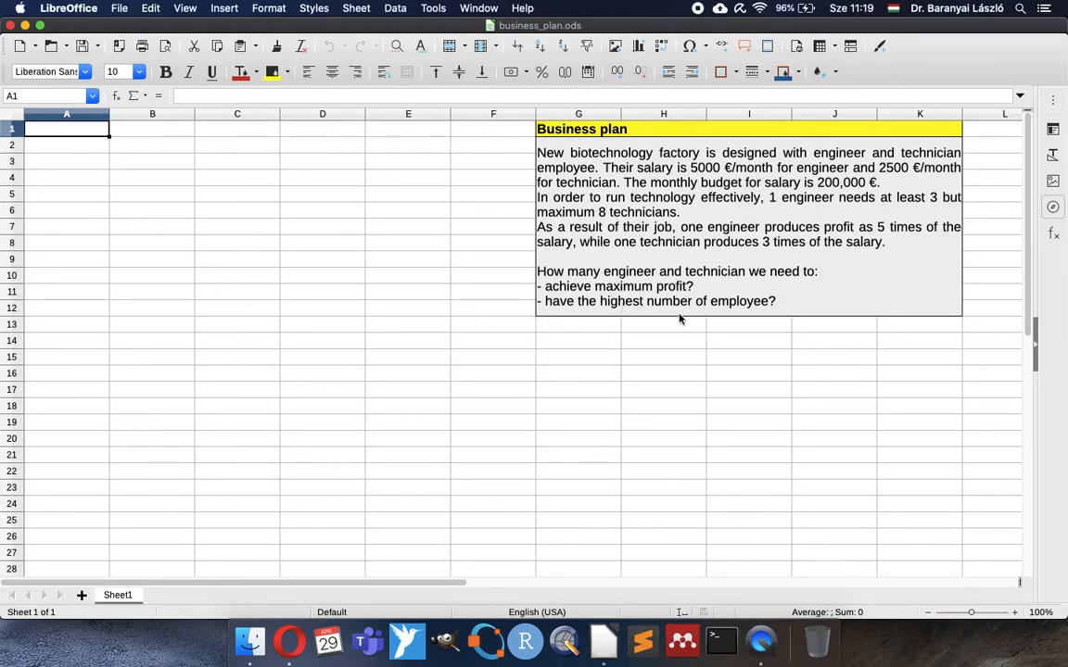
Enter the column headings Engineer in B1 and Technician in C1.
click(150, 133)
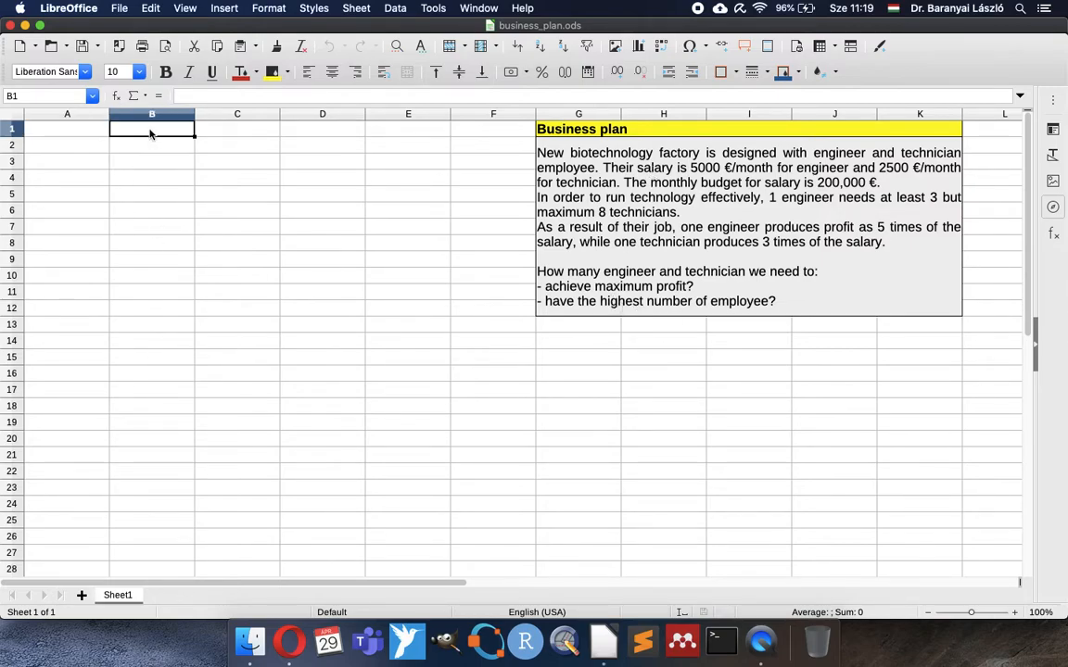
text(En)
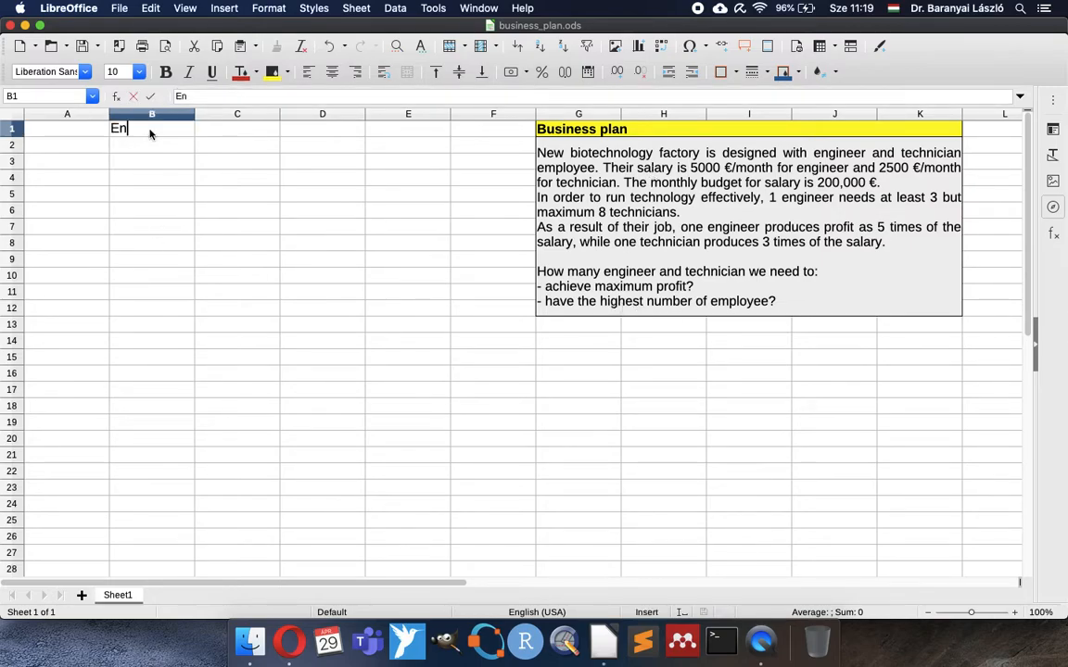
text(gineer)
key(Tab)
text(Technician)
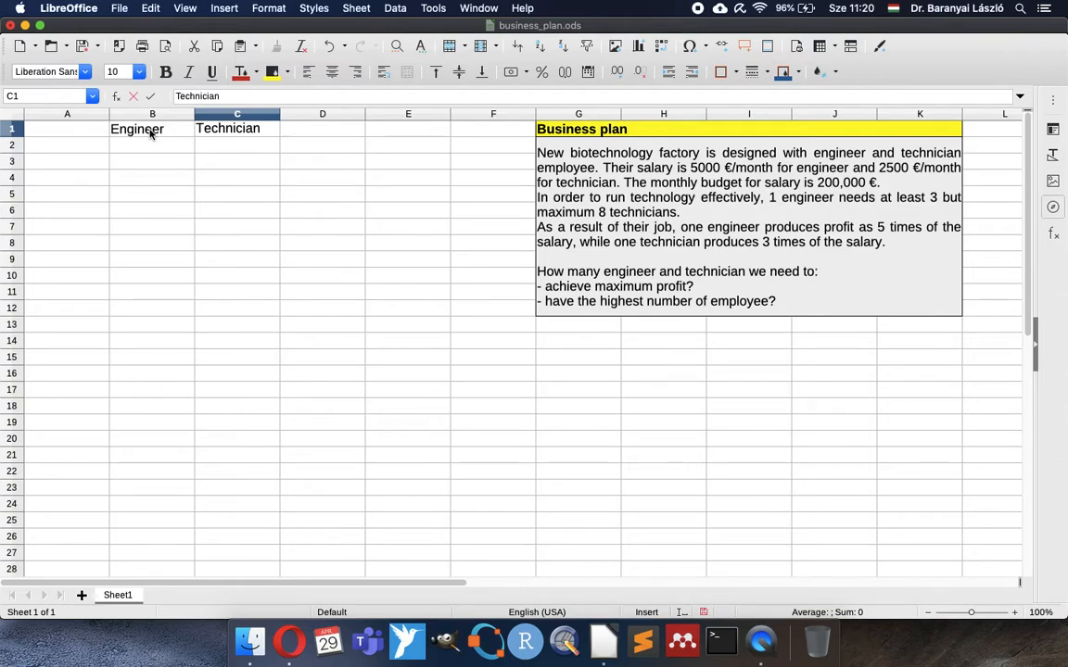
key(Return)
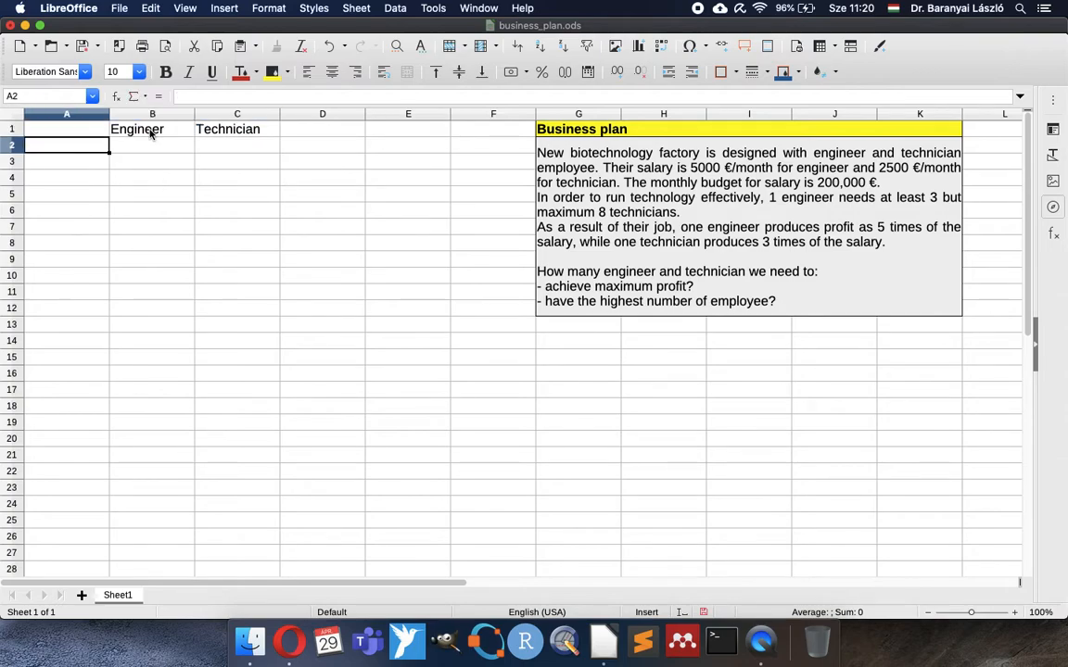
Label row 2 as Persons and enter 1 for both the engineer and the technician.
text(Persons)
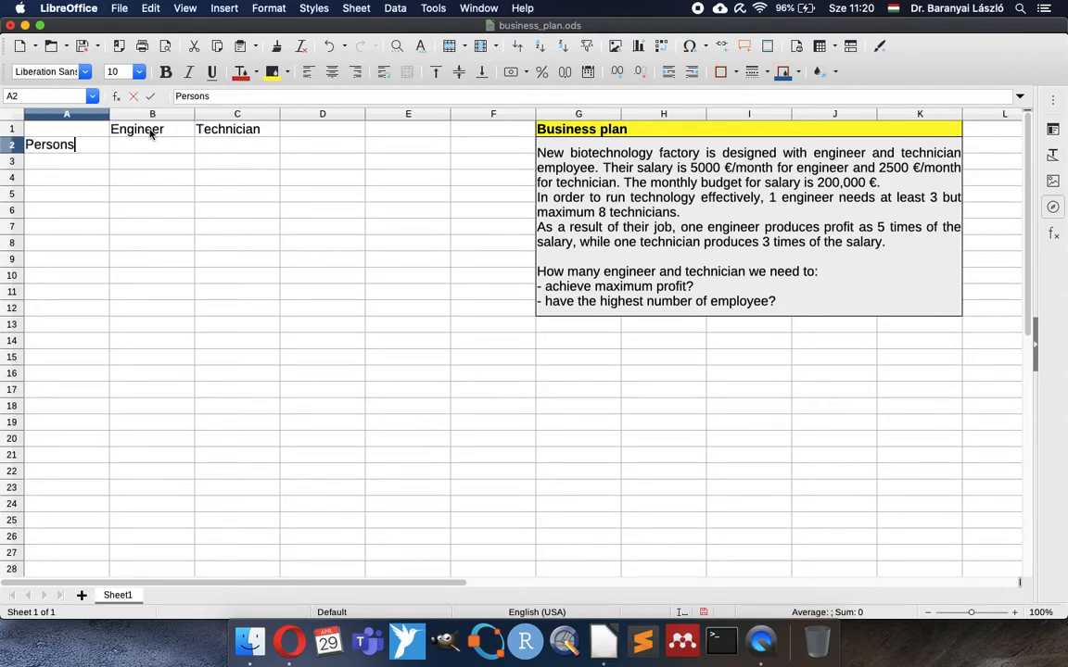
key(Tab)
text(1)
key(Tab)
text(1)
key(Tab)
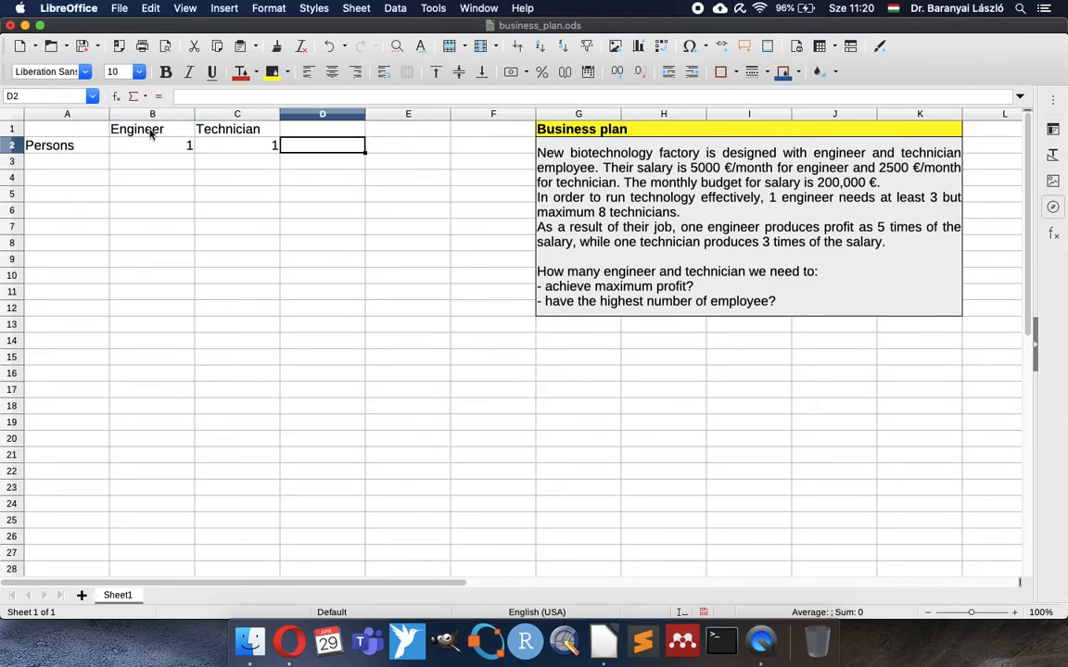
Fill the two person-count cells B2:C2 with the Yellow green background colour.
key(Left)
key(shift+Left)
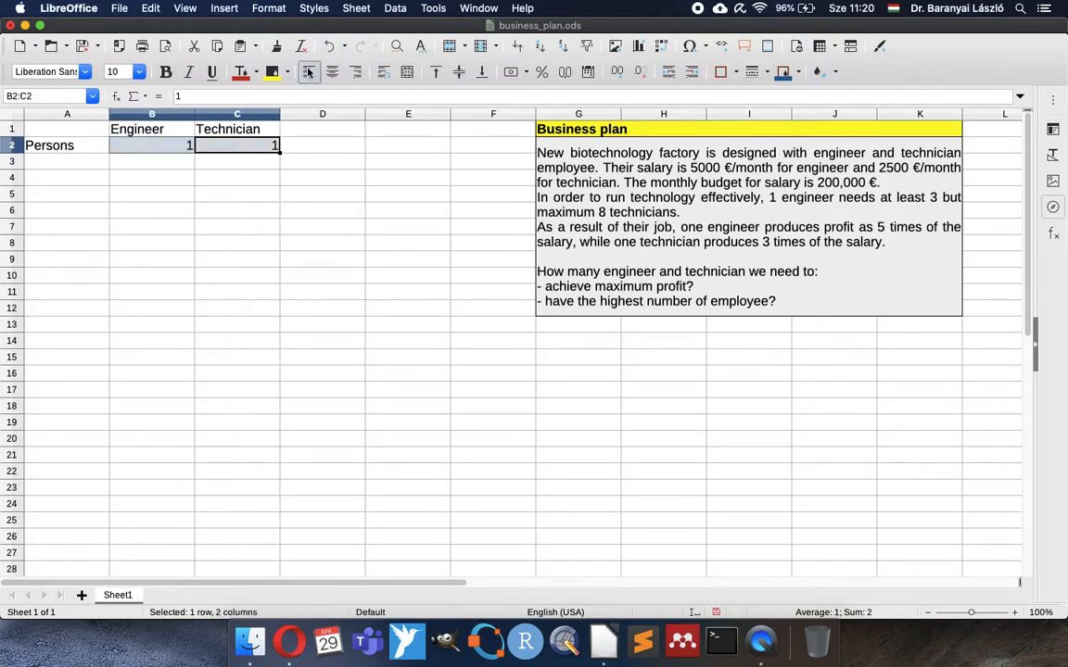
click(287, 72)
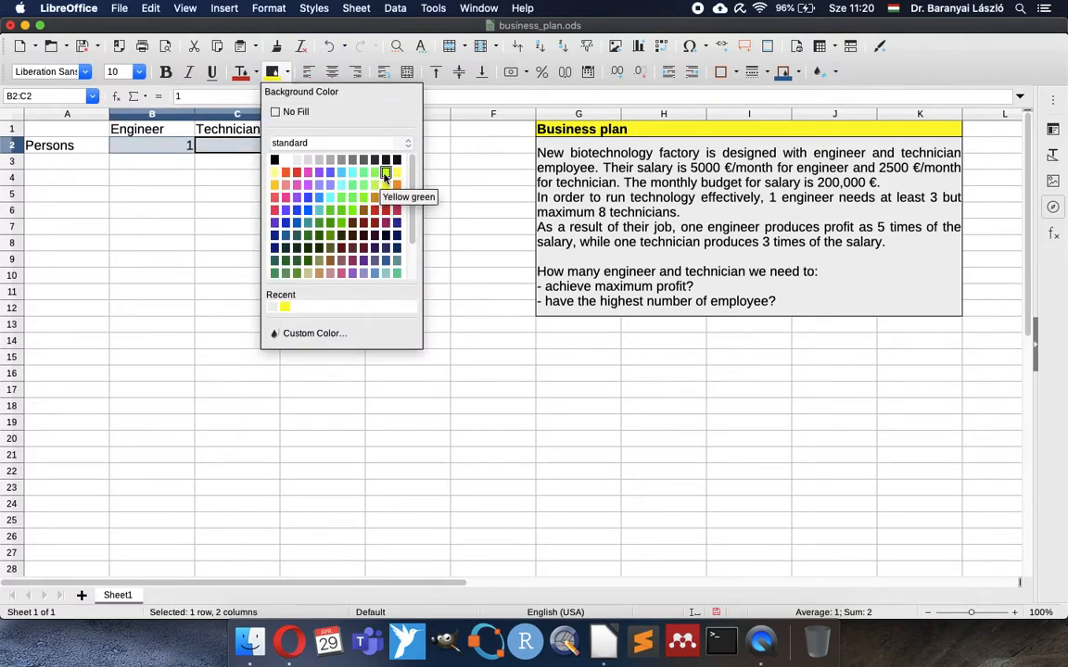
click(385, 173)
click(330, 145)
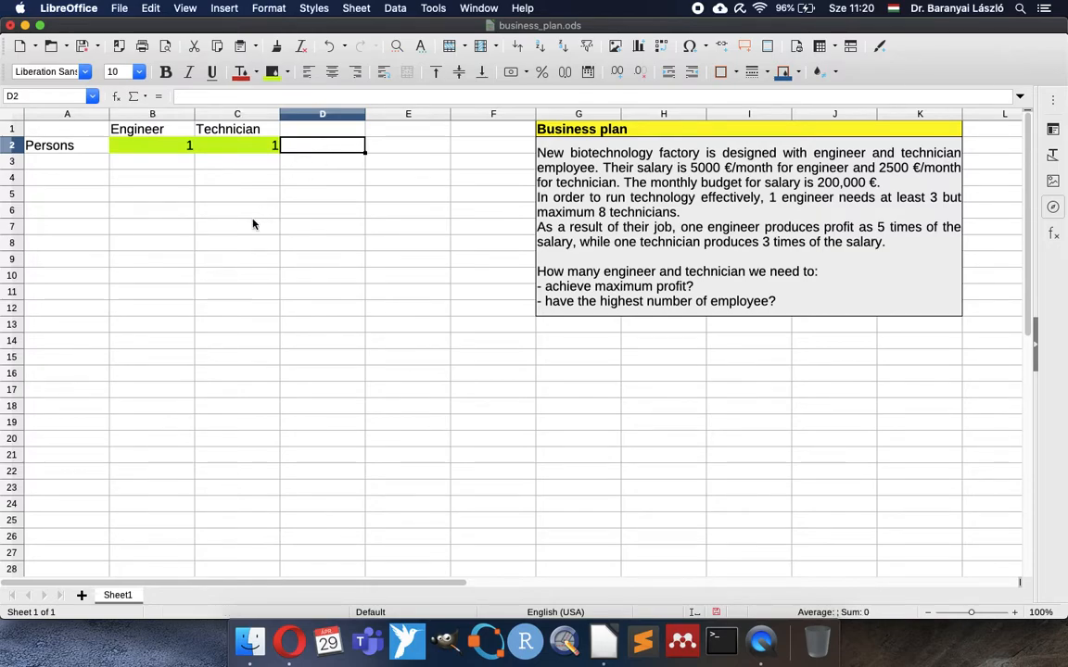
Add the heading Total in D1 and enter a formula in D2 that adds C2 and B2.
key(Up)
text(Total)
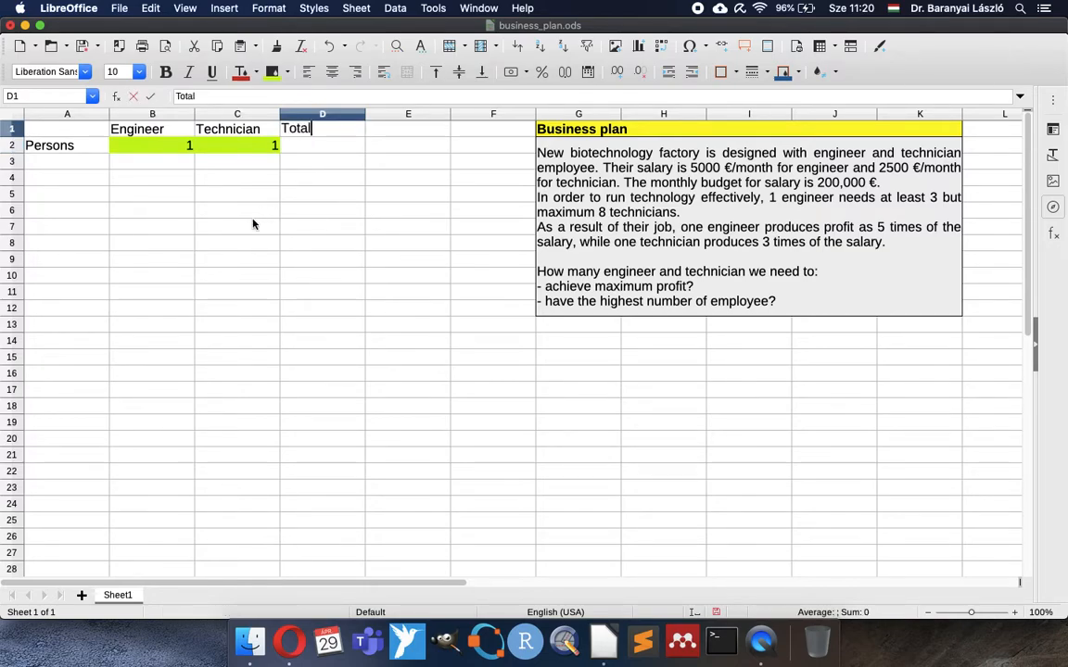
key(Return)
text(=)
key(Left)
text(+)
key(Left)
key(Left)
key(Return)
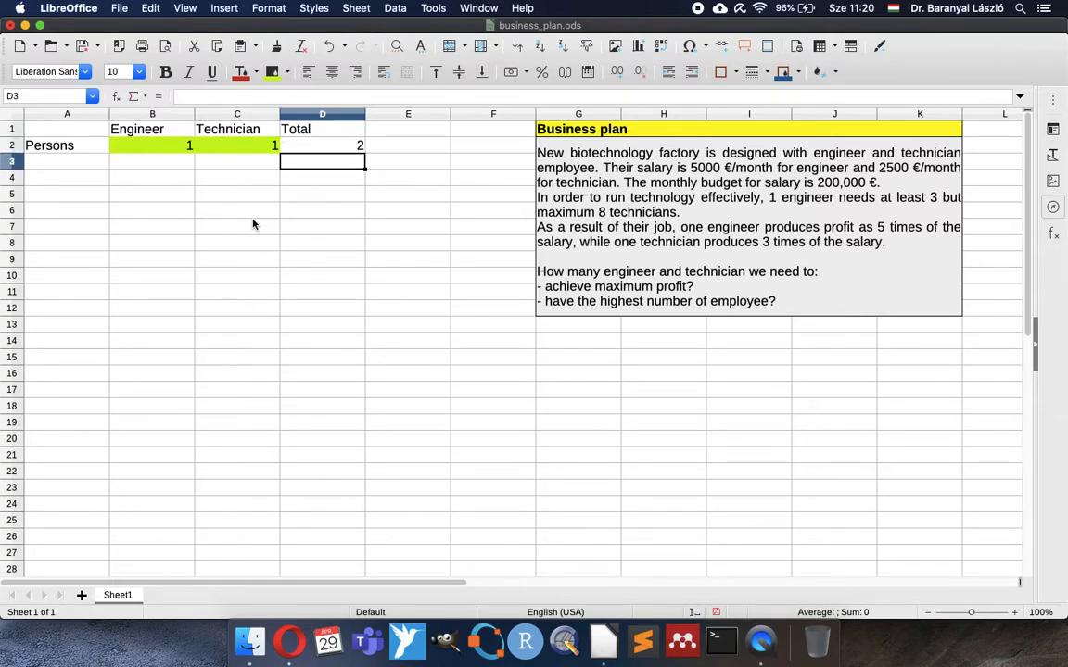
key(Up)
Define the range name Engineer for cell B2.
click(158, 145)
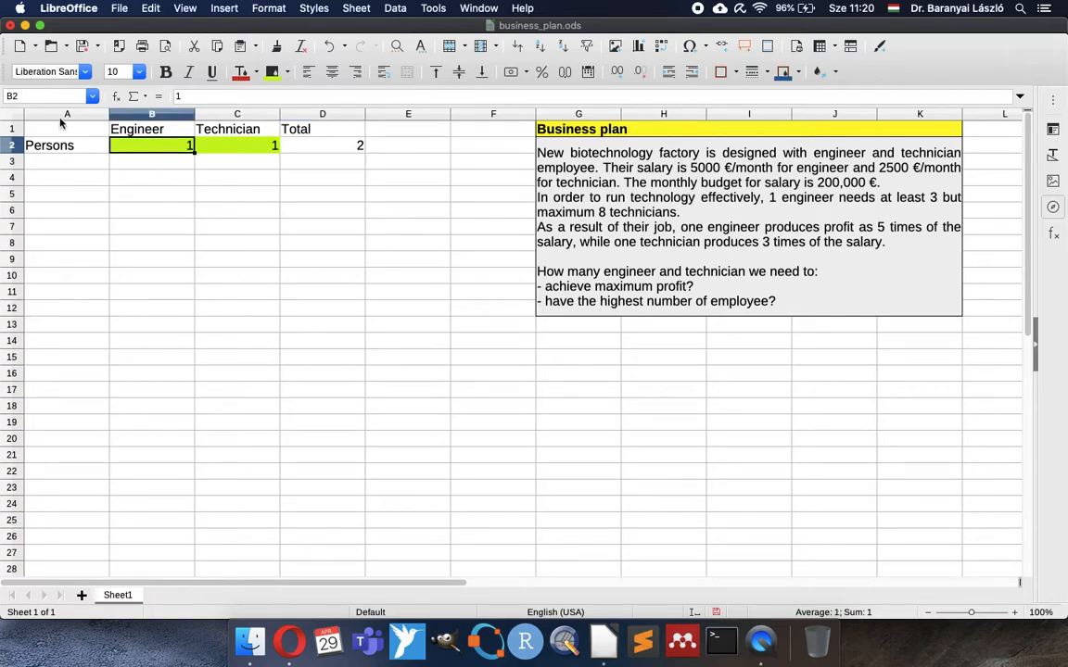
click(41, 96)
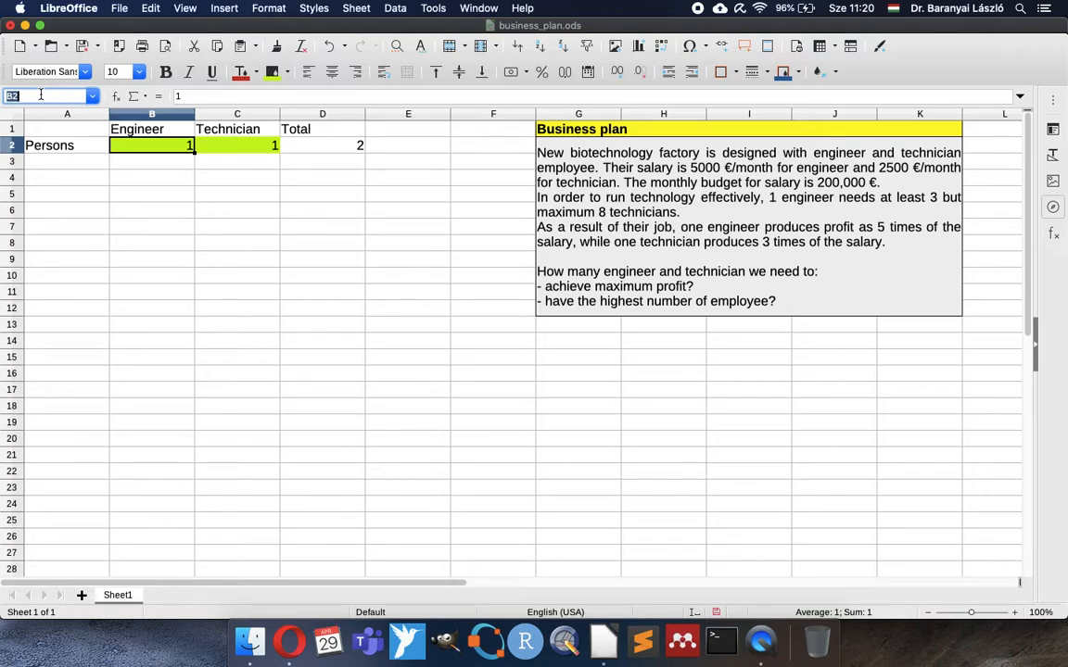
text(Engineer)
key(Return)
Define the range name Technician for cell C2.
key(Right)
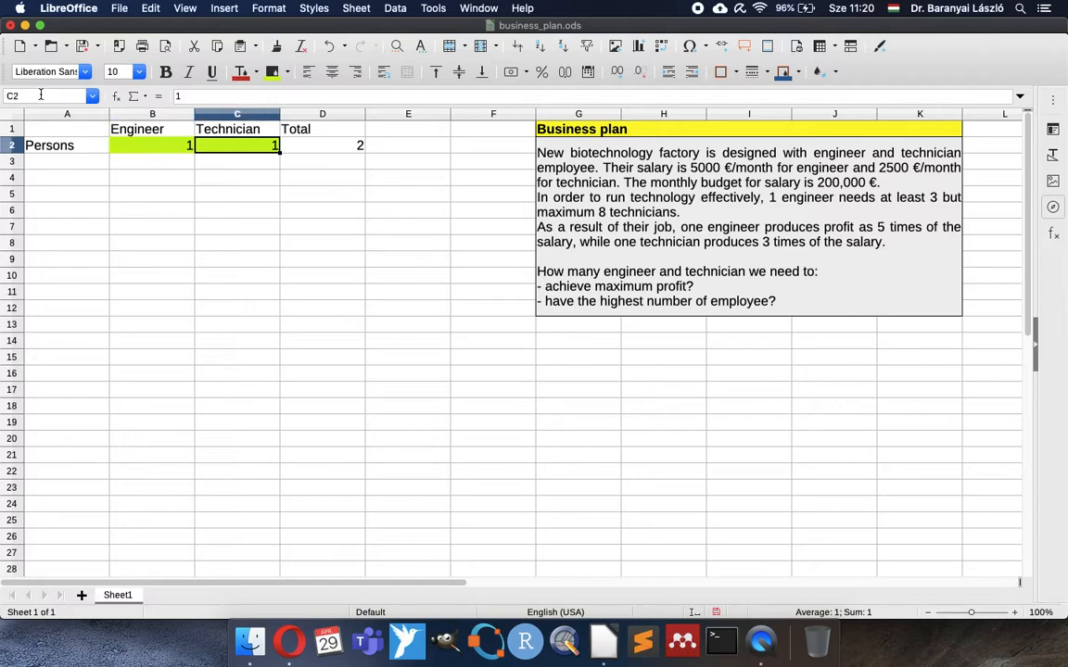
click(31, 96)
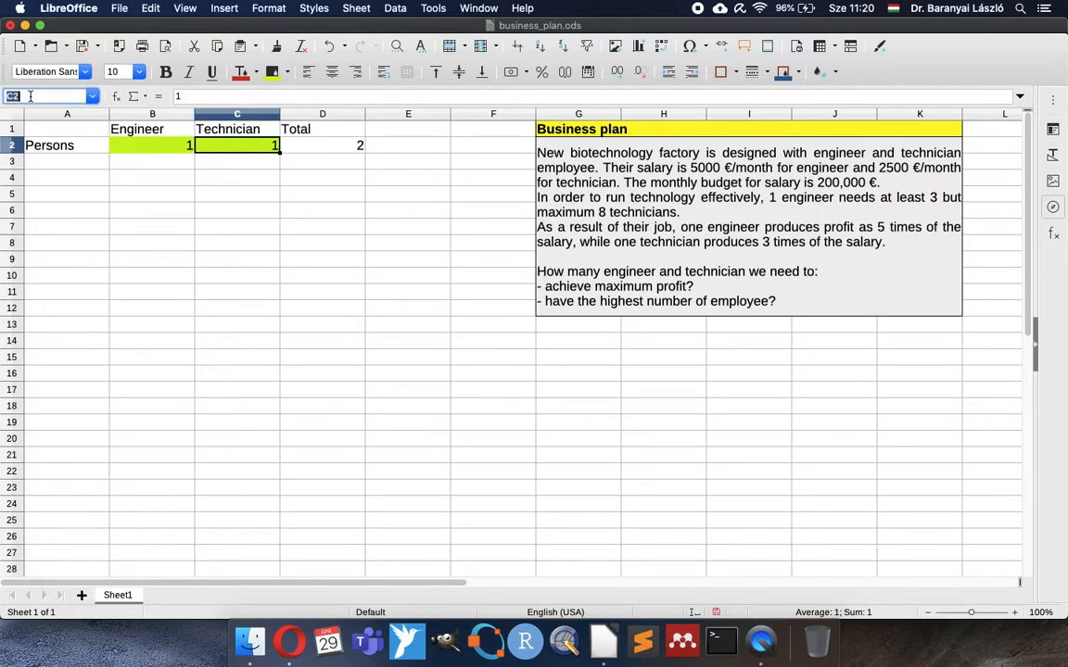
text(Technicia)
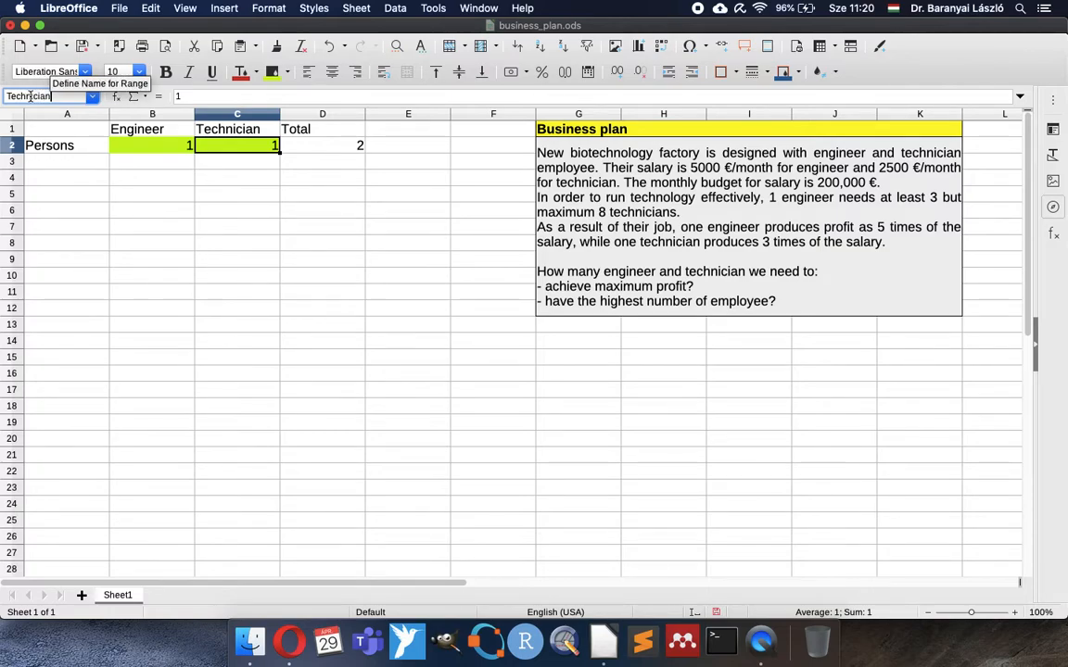
text(n)
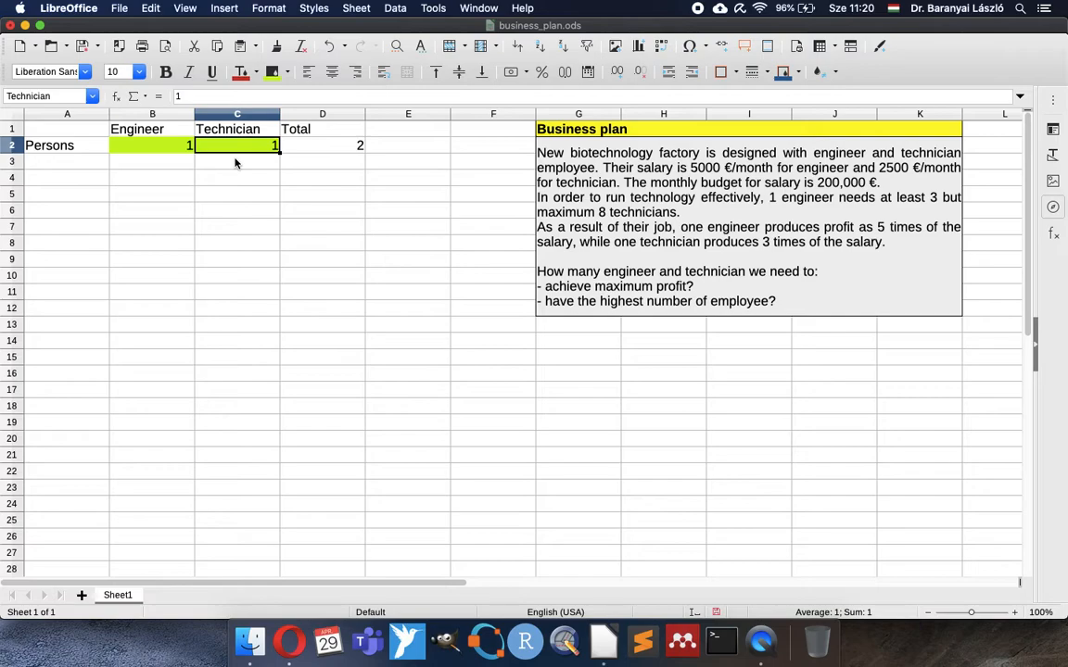
Label A4 as Salary and enter the engineer's salary of 5000 in B4.
click(76, 177)
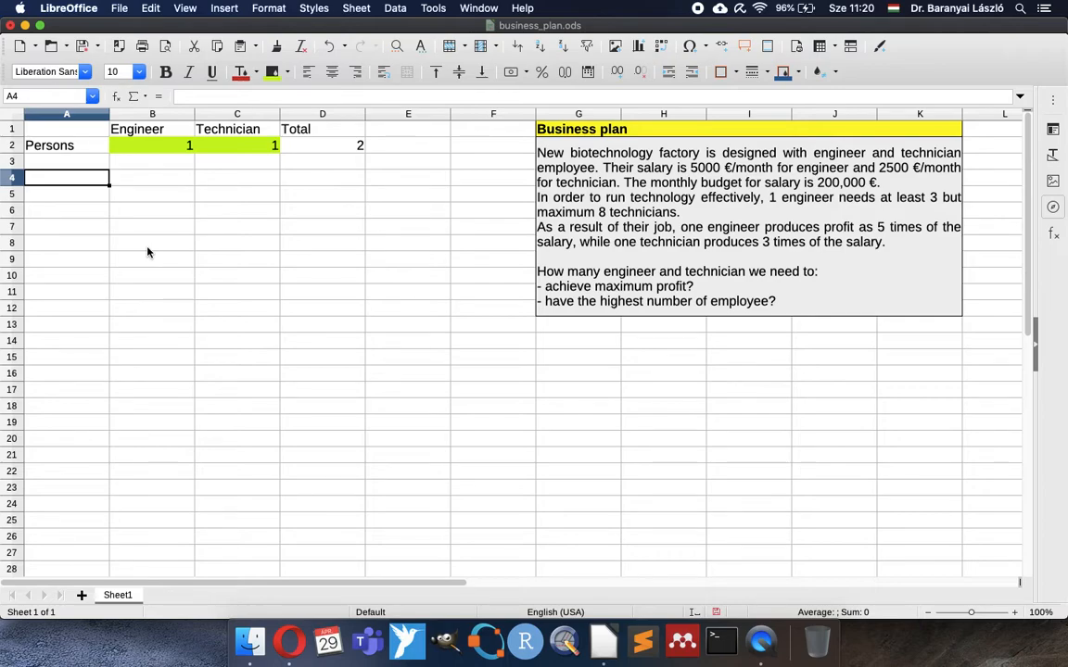
text(Salary)
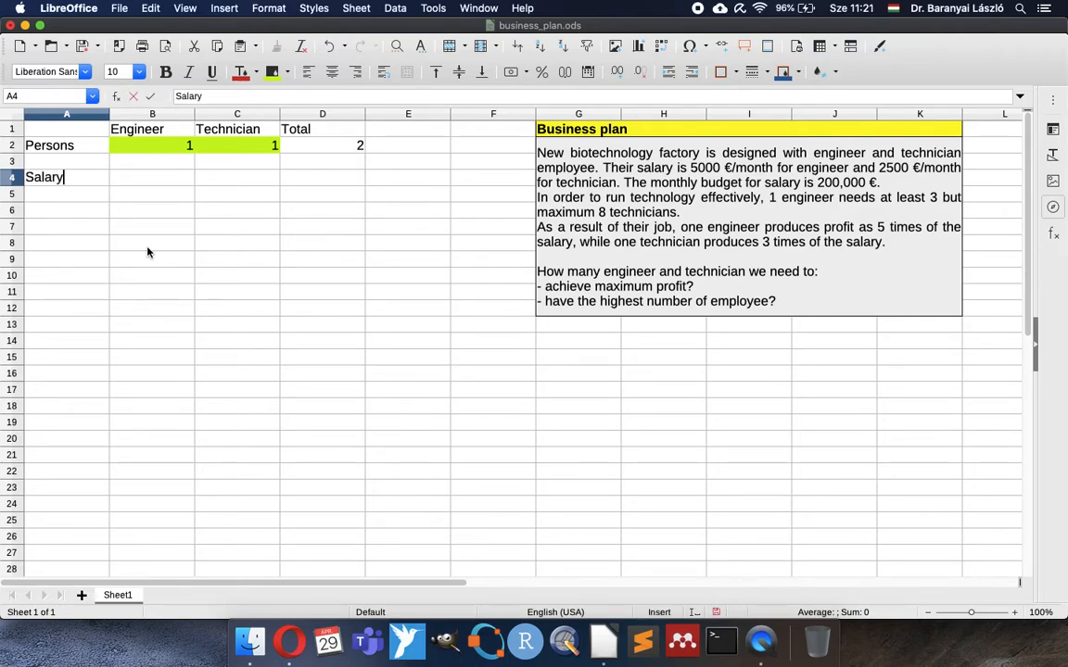
key(Tab)
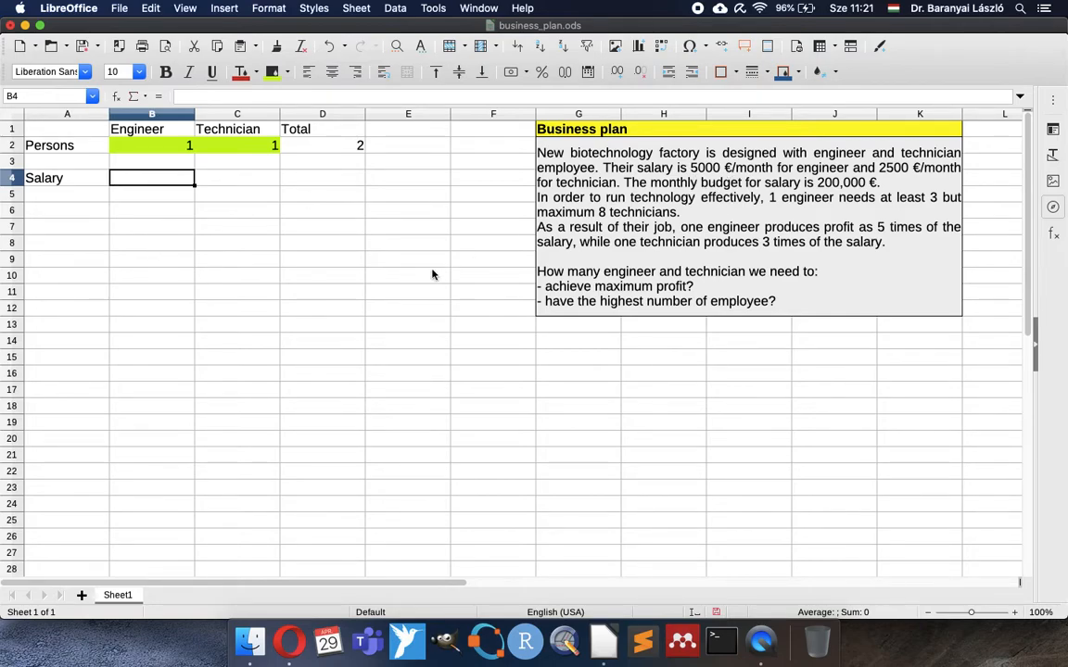
text(5000)
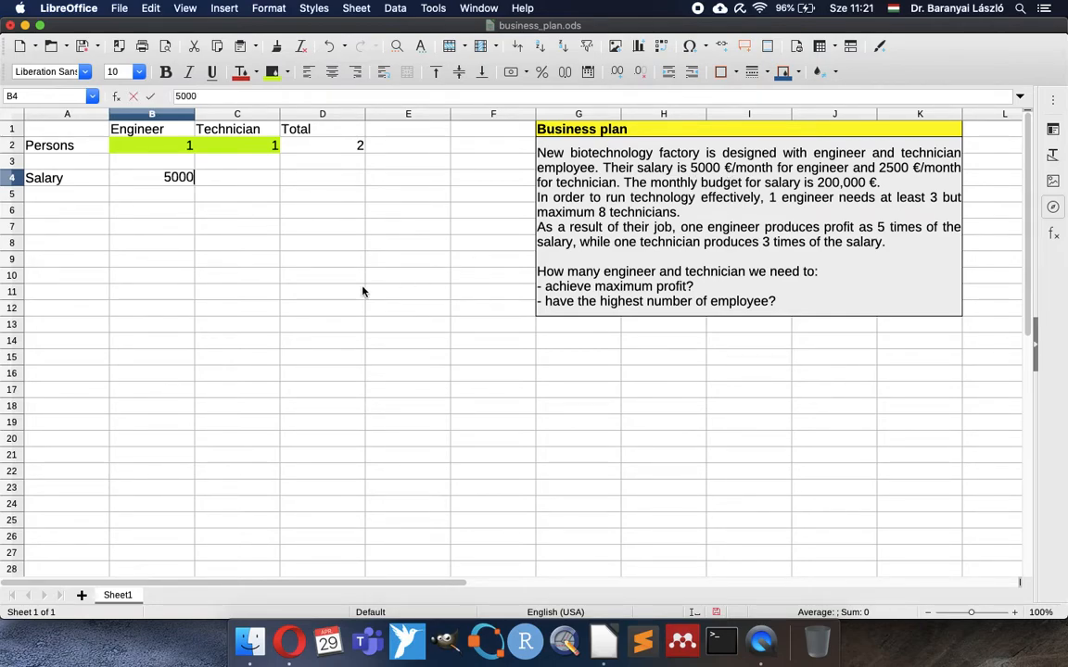
key(Return)
Format the engineer's salary in B4 as a euro (EUR €) currency value.
key(Up)
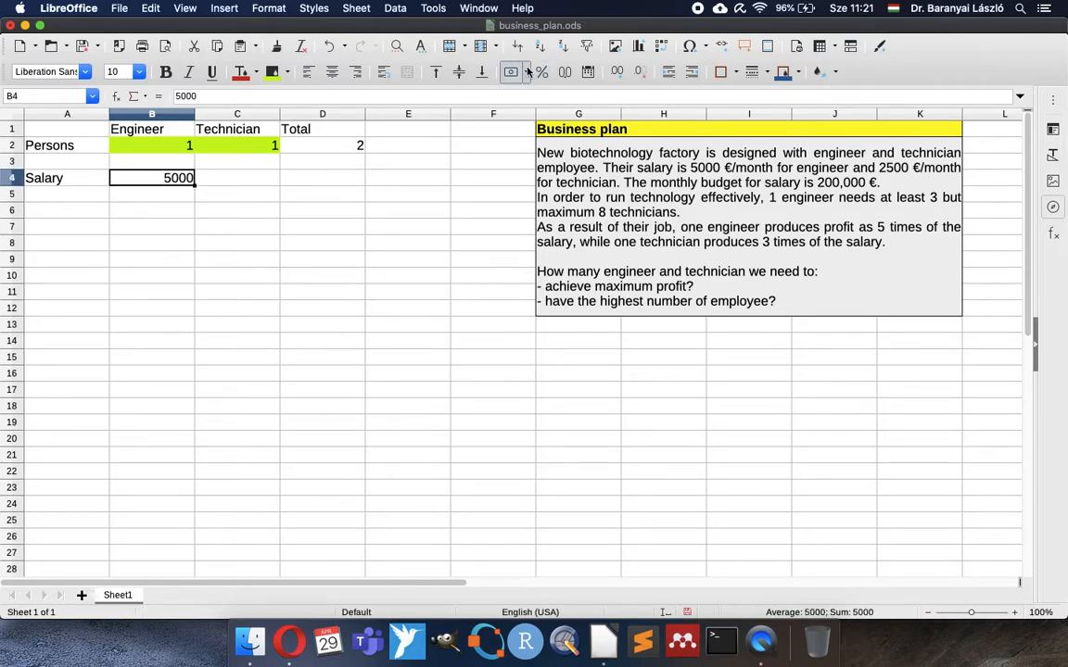
click(526, 72)
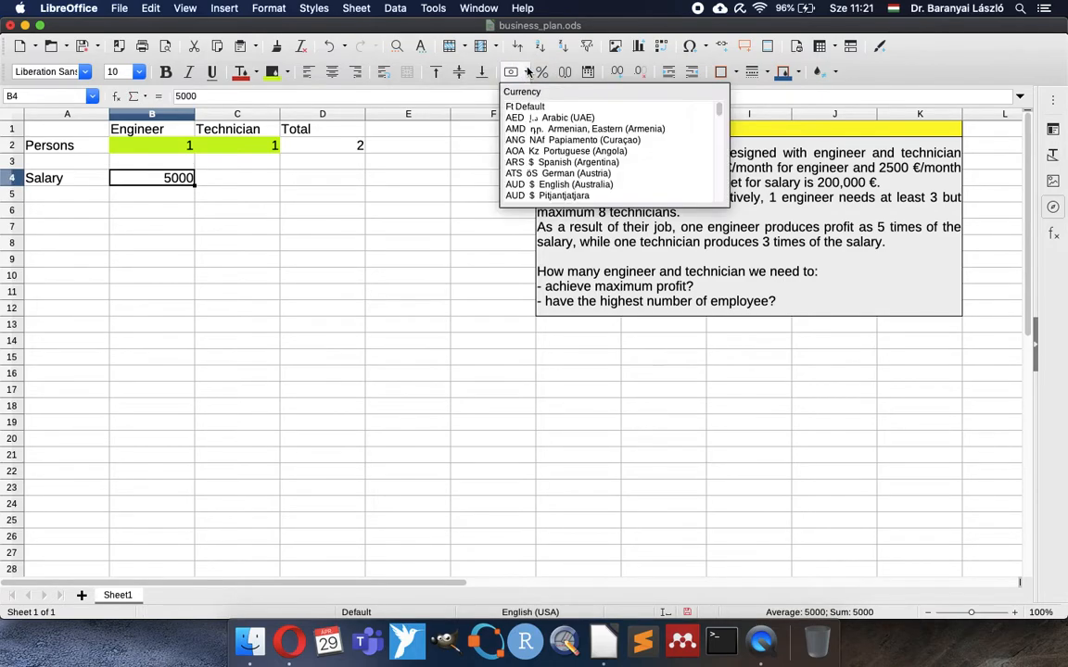
click(549, 157)
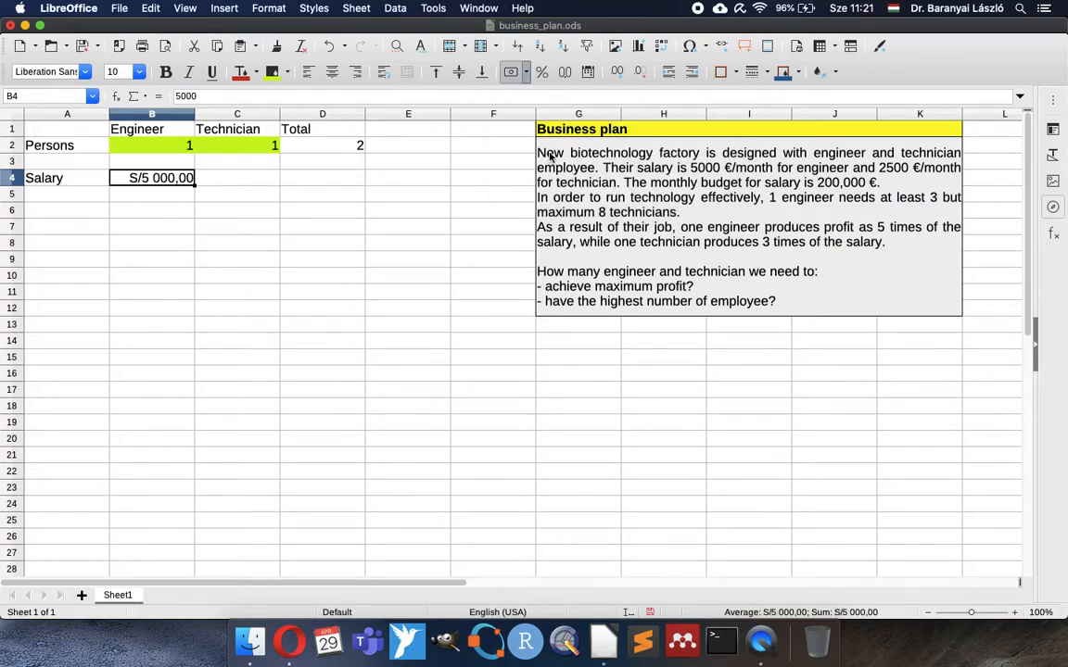
click(527, 72)
scroll(562, 141, down, 3)
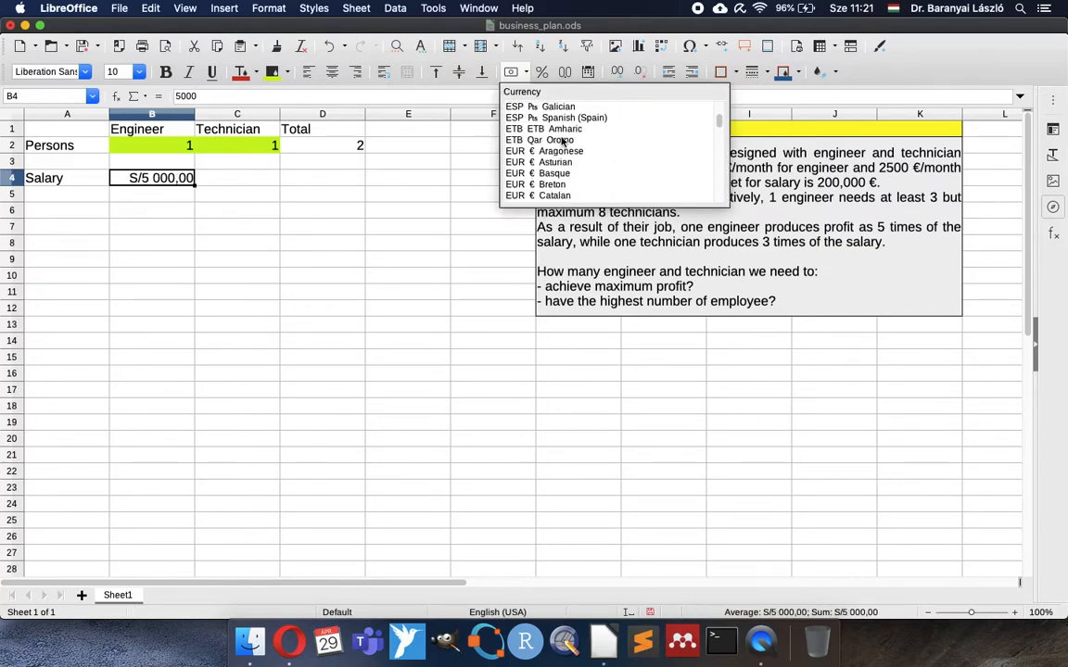
scroll(563, 142, down, 2)
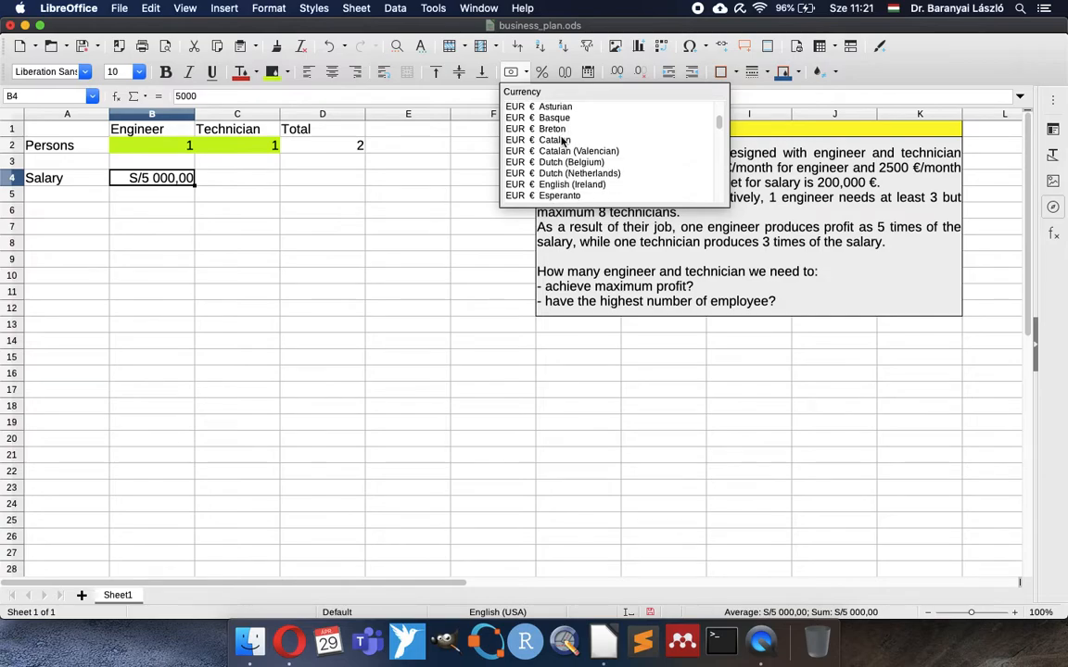
click(538, 176)
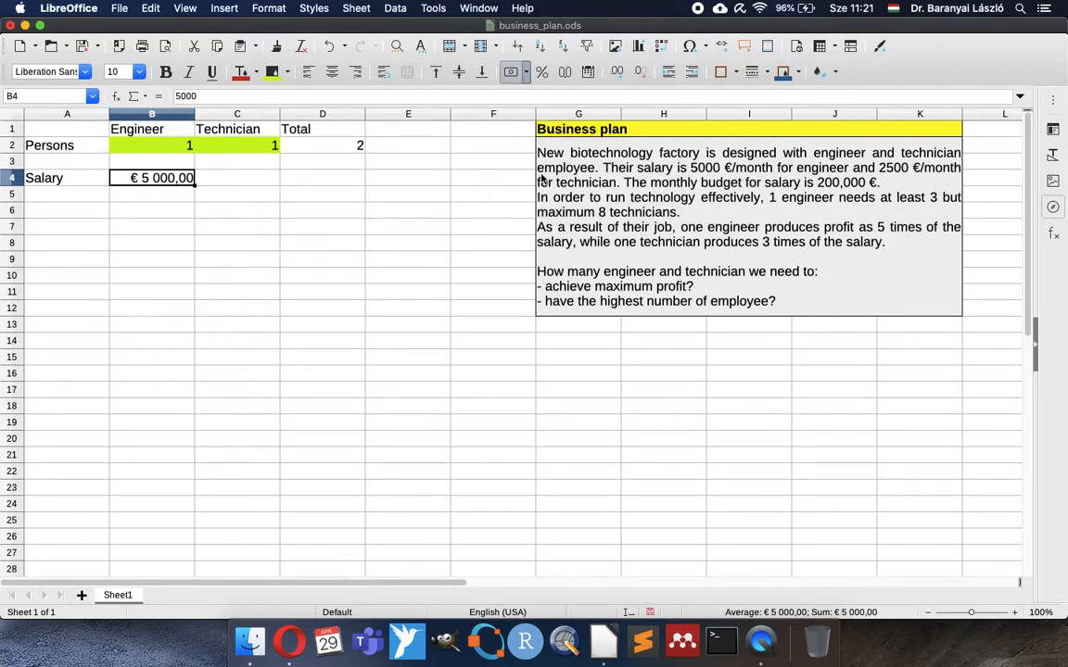
Enter the technician's salary of 2500 in C4 and format it as euro currency.
click(216, 178)
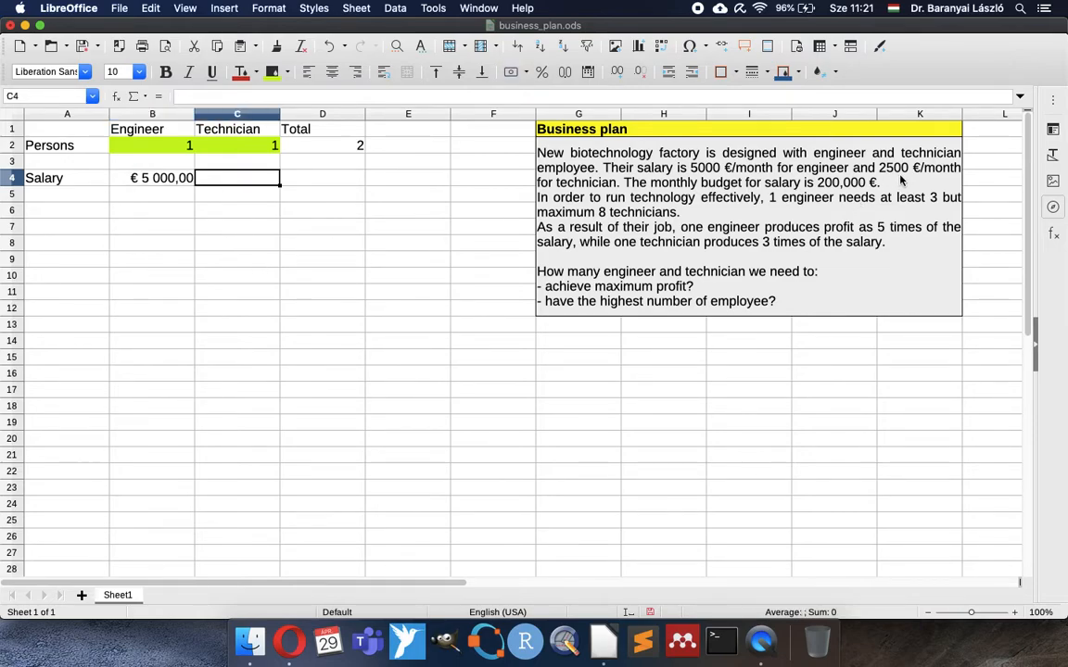
text(2500)
key(Return)
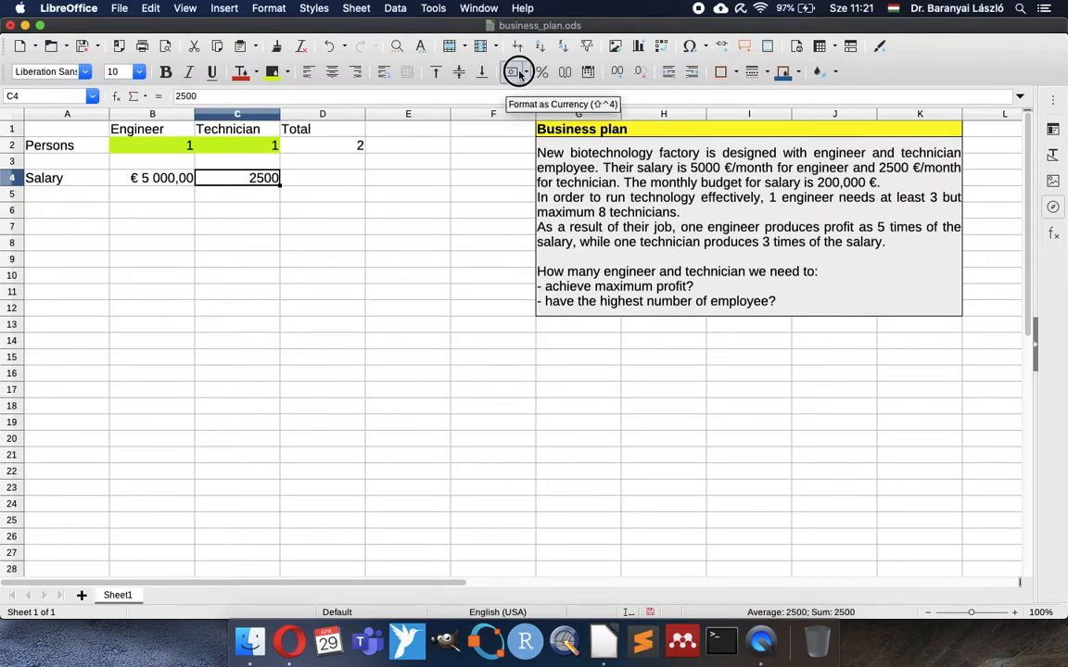
click(519, 73)
Calculate the total salary in D4 with the formula =Engineer*B4+Technician*C4.
click(329, 180)
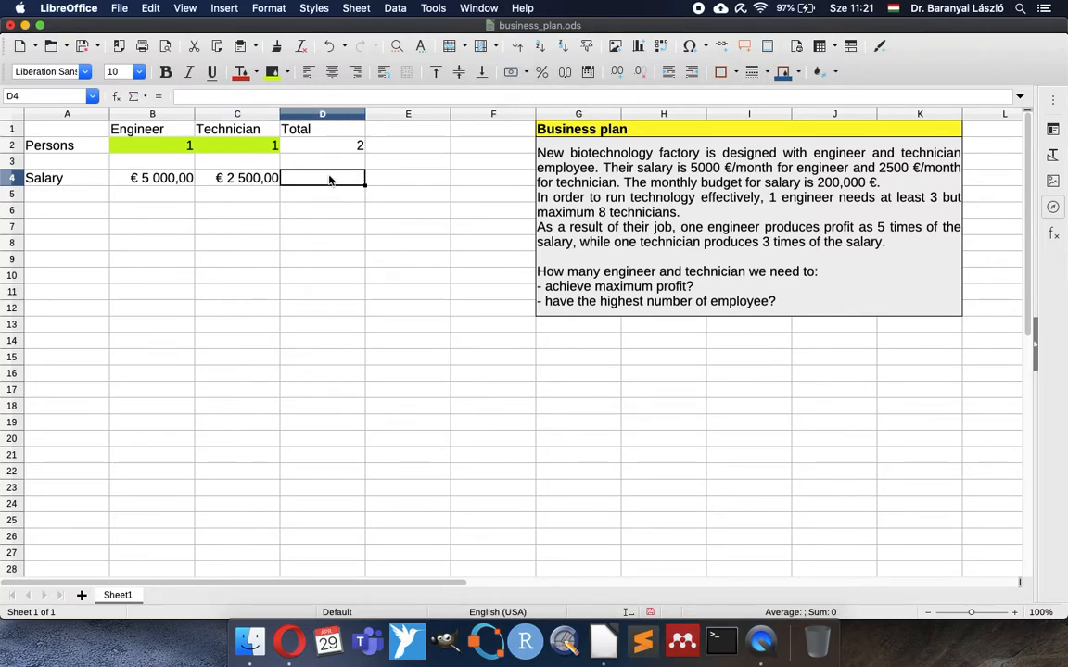
text(=)
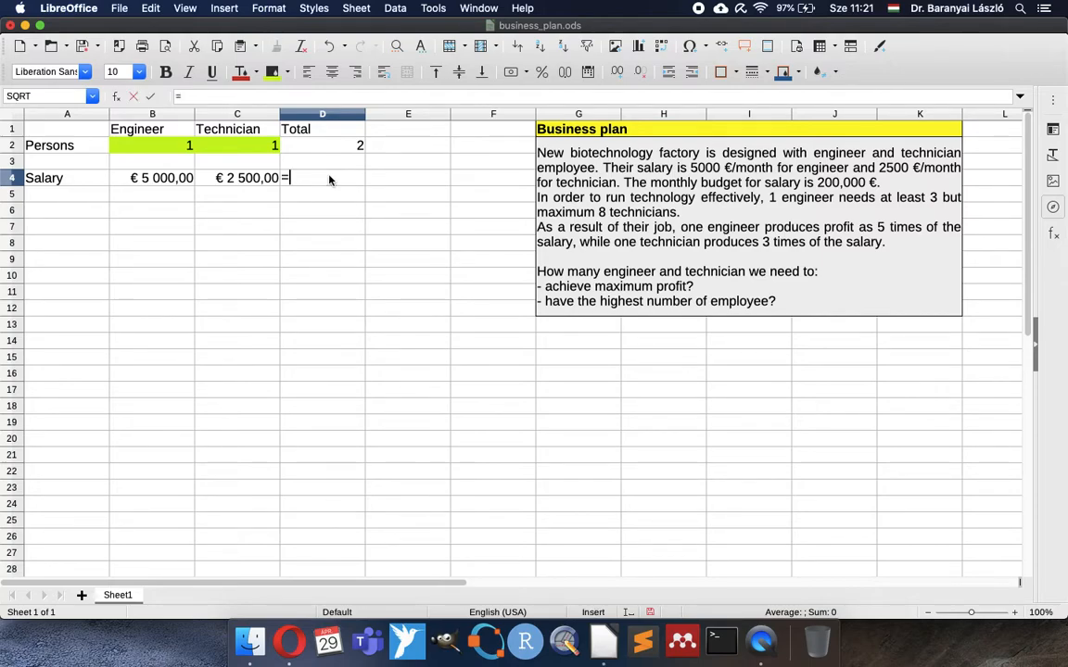
text(Engi)
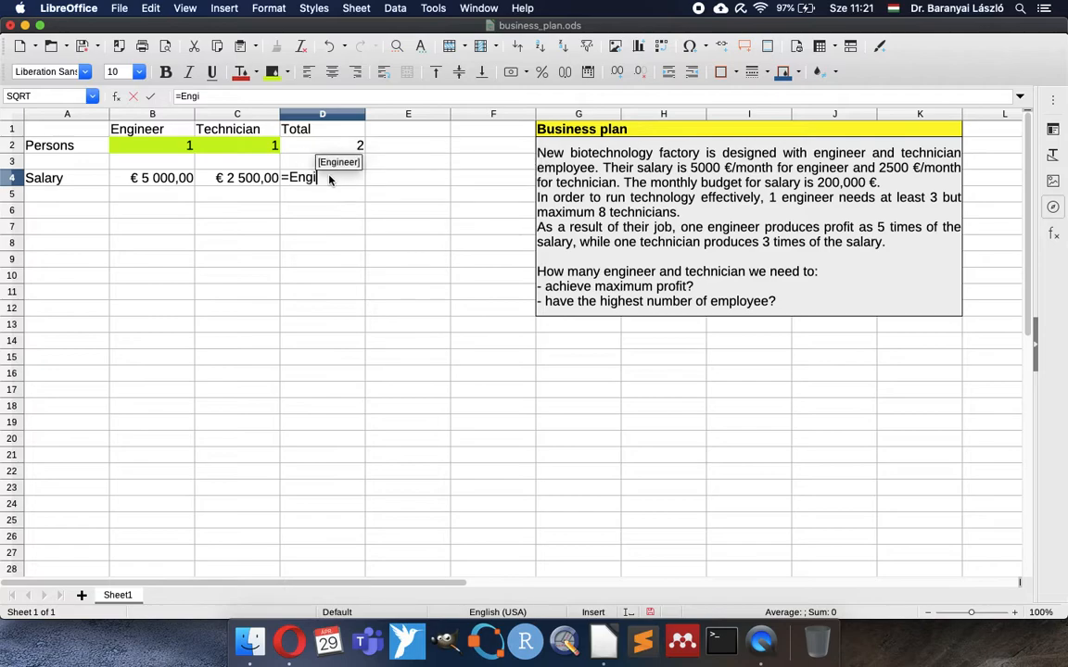
text(nee)
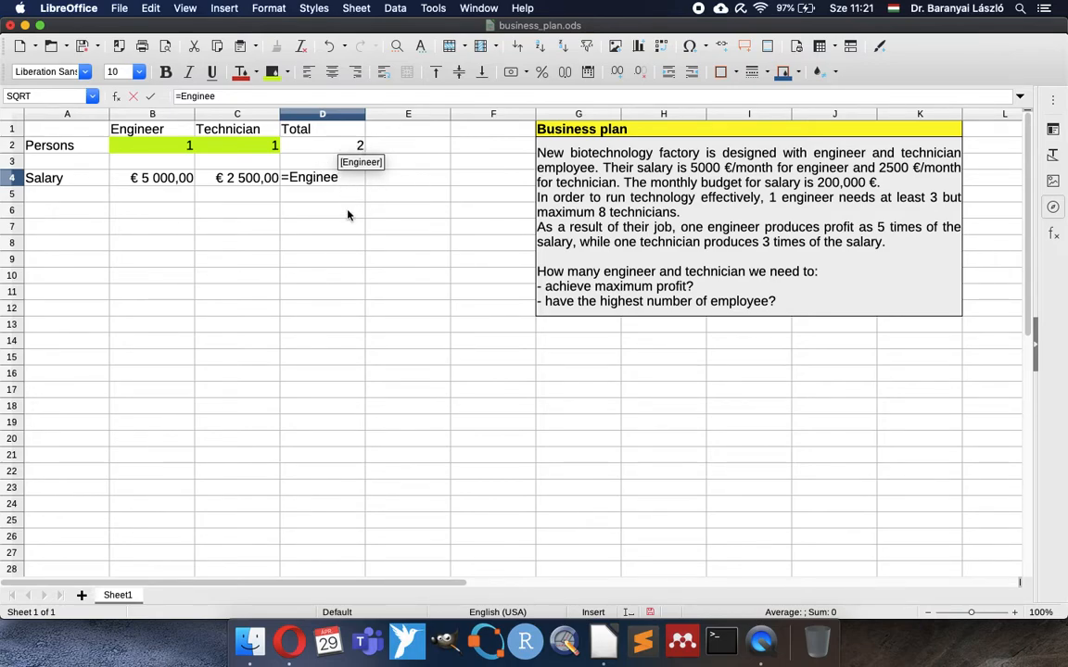
text(r*)
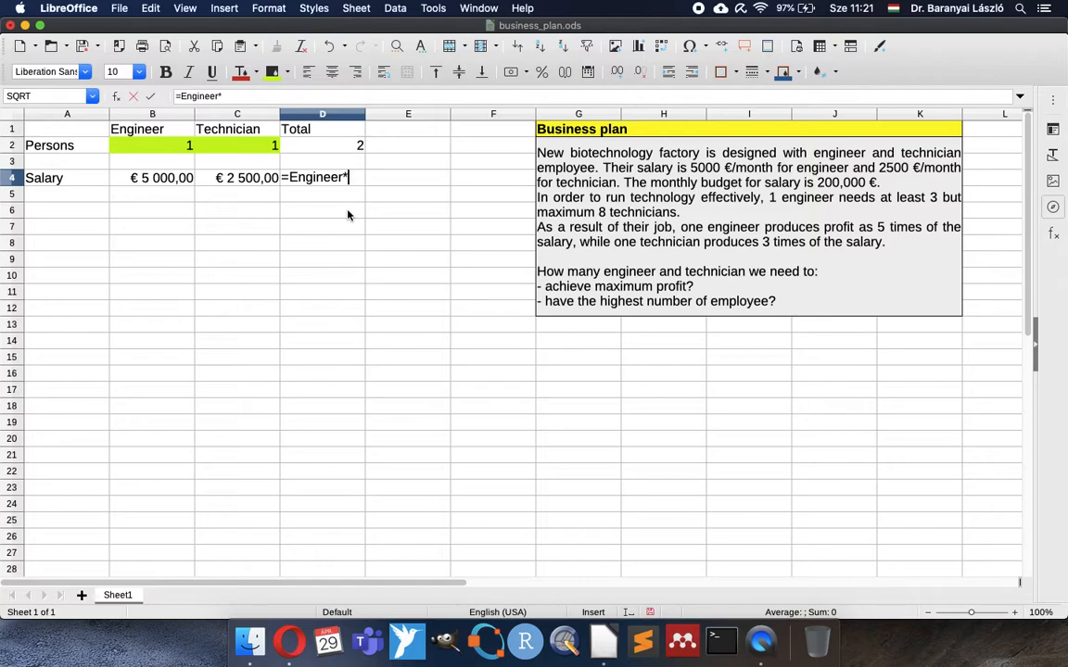
click(171, 179)
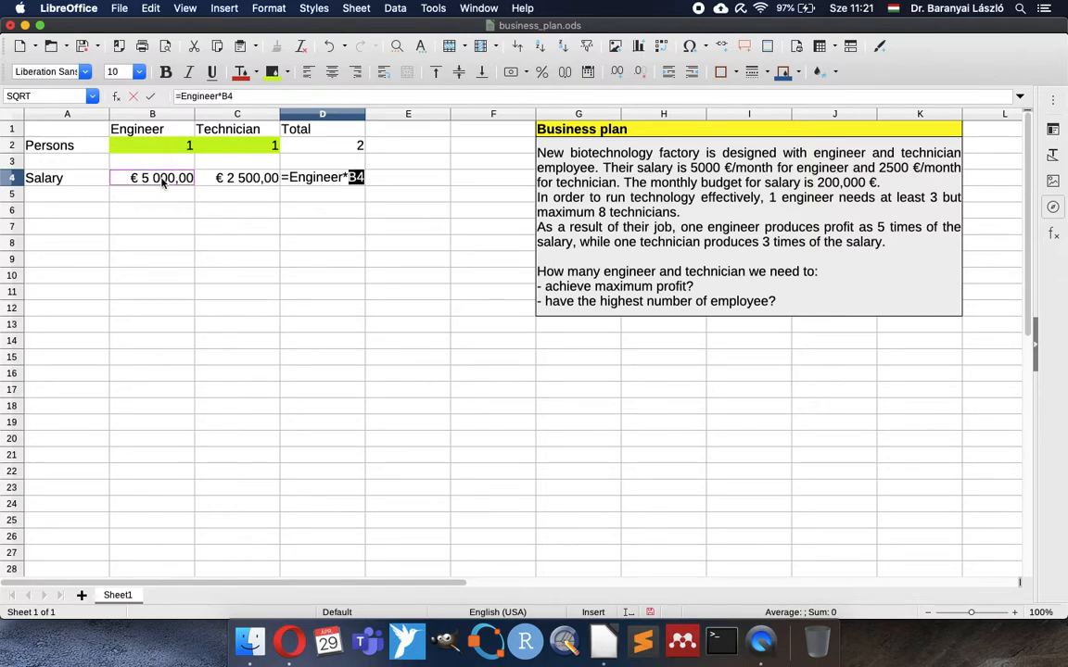
text(+Technician)
key(Return)
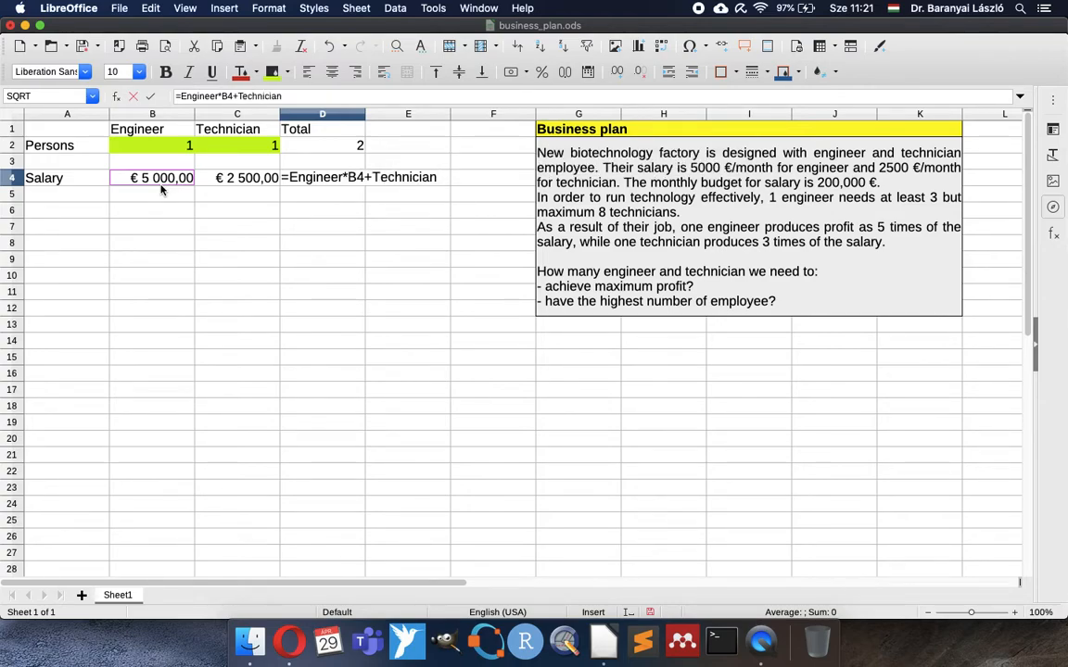
click(234, 181)
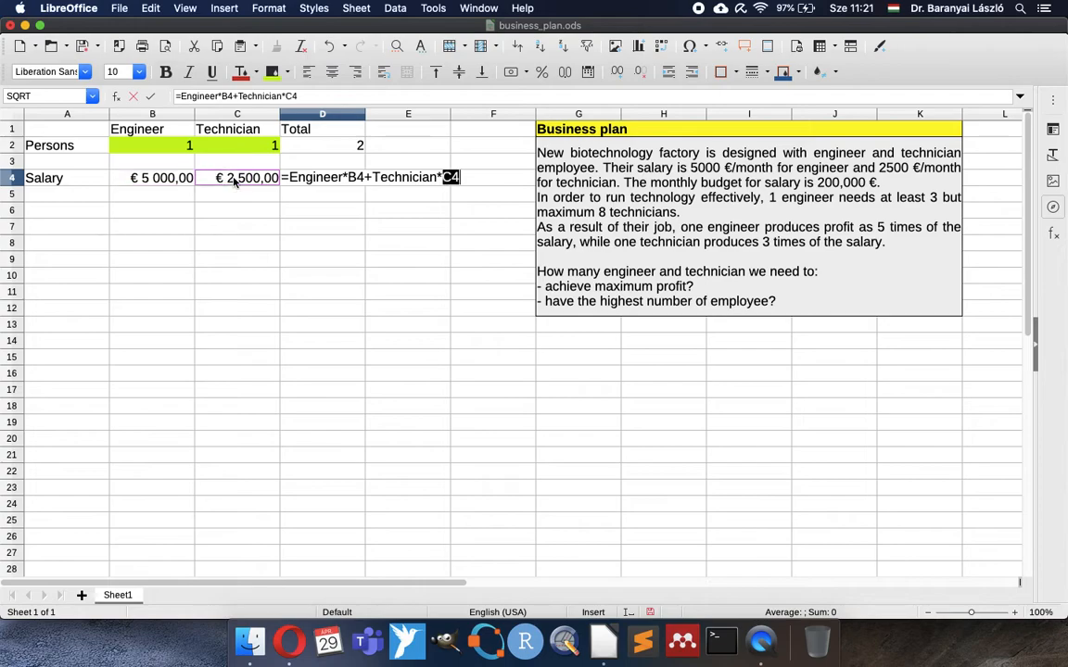
key(Return)
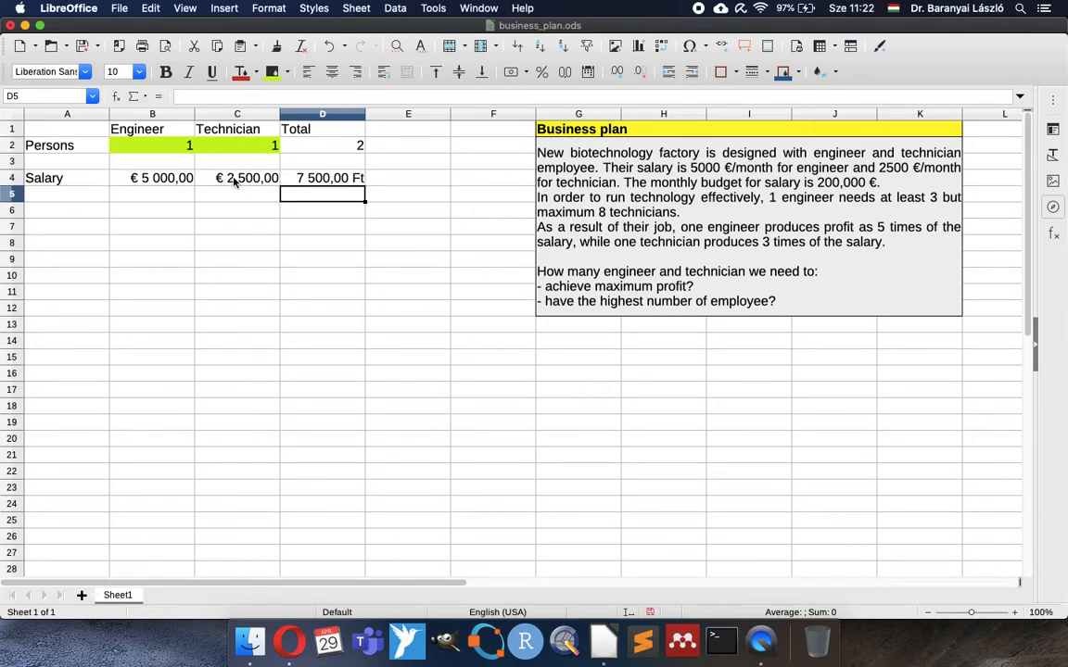
Enter the label "Available salary budget:" in A5 and move to D5.
click(96, 194)
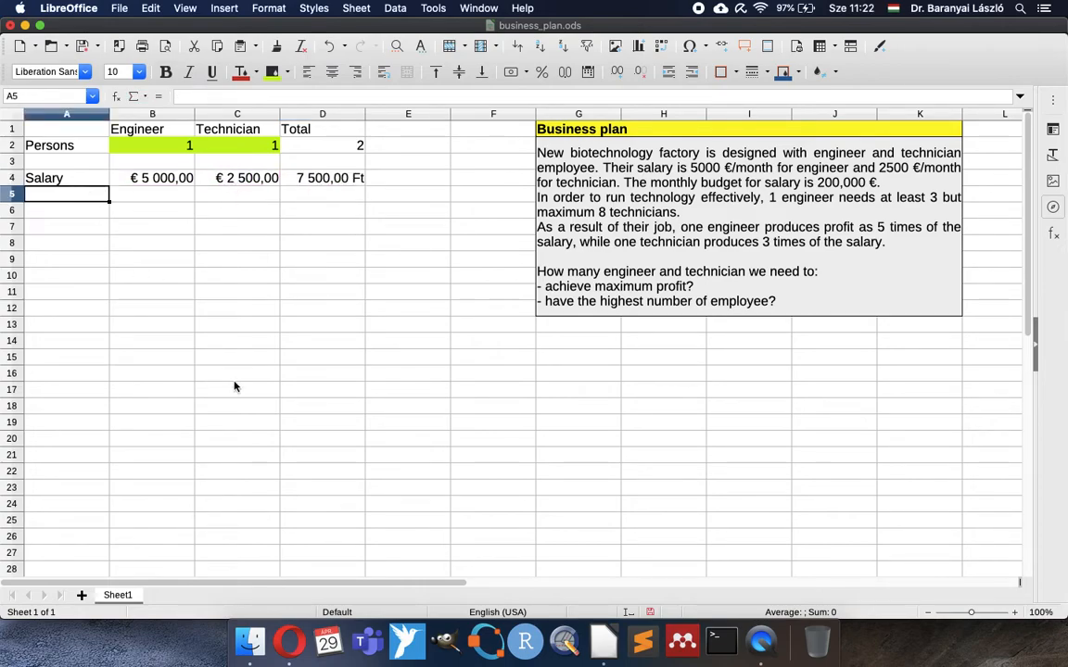
text(Avai)
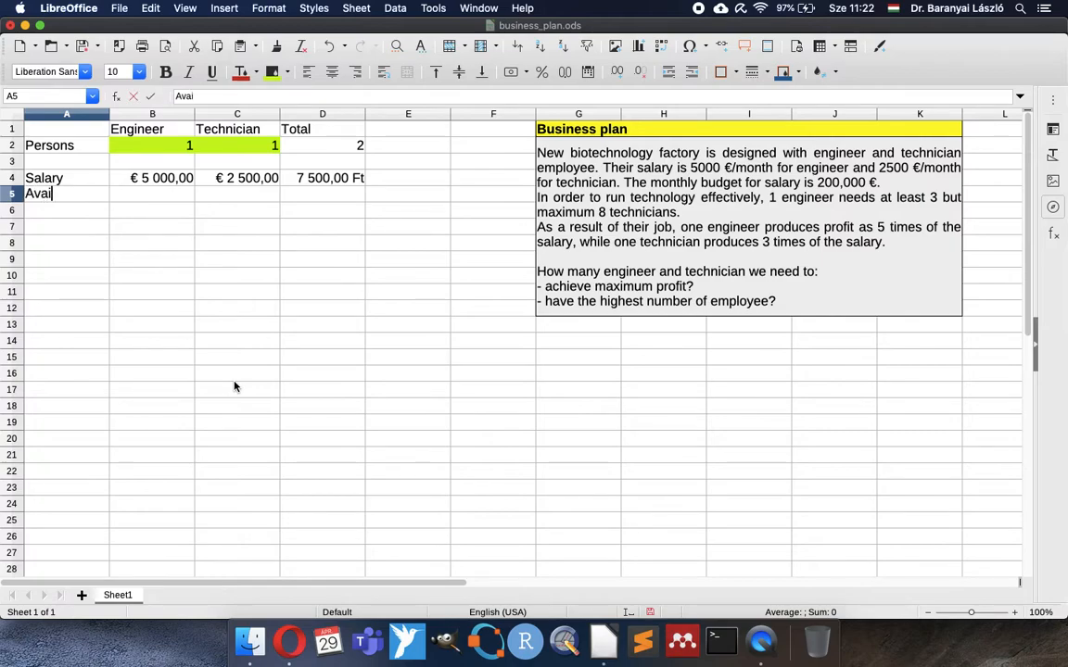
text(lable )
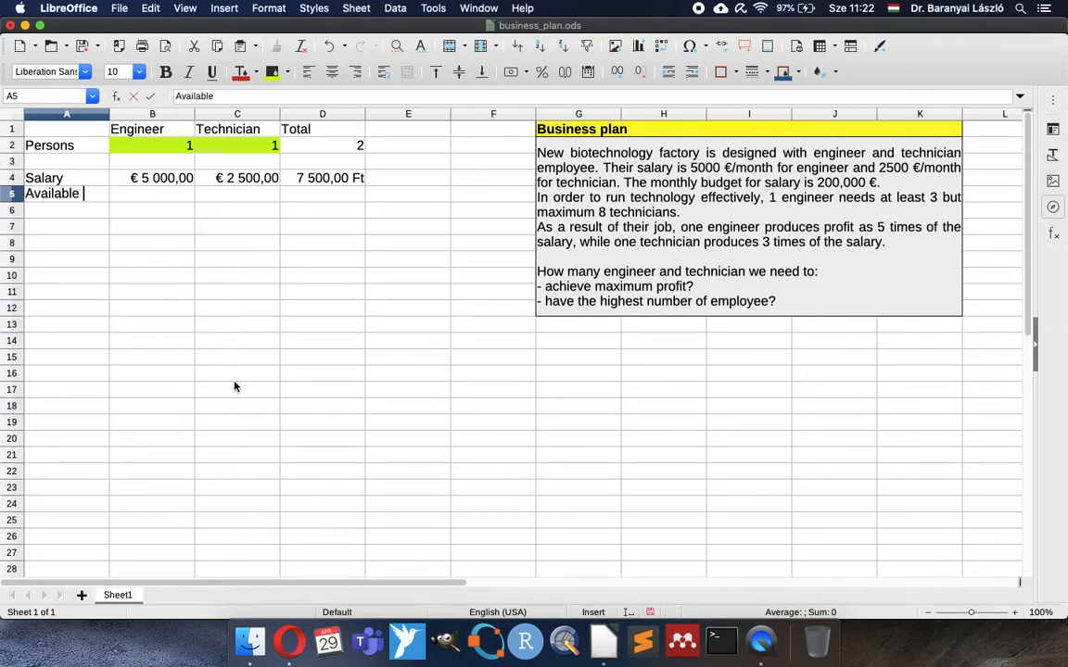
text(salary budget:)
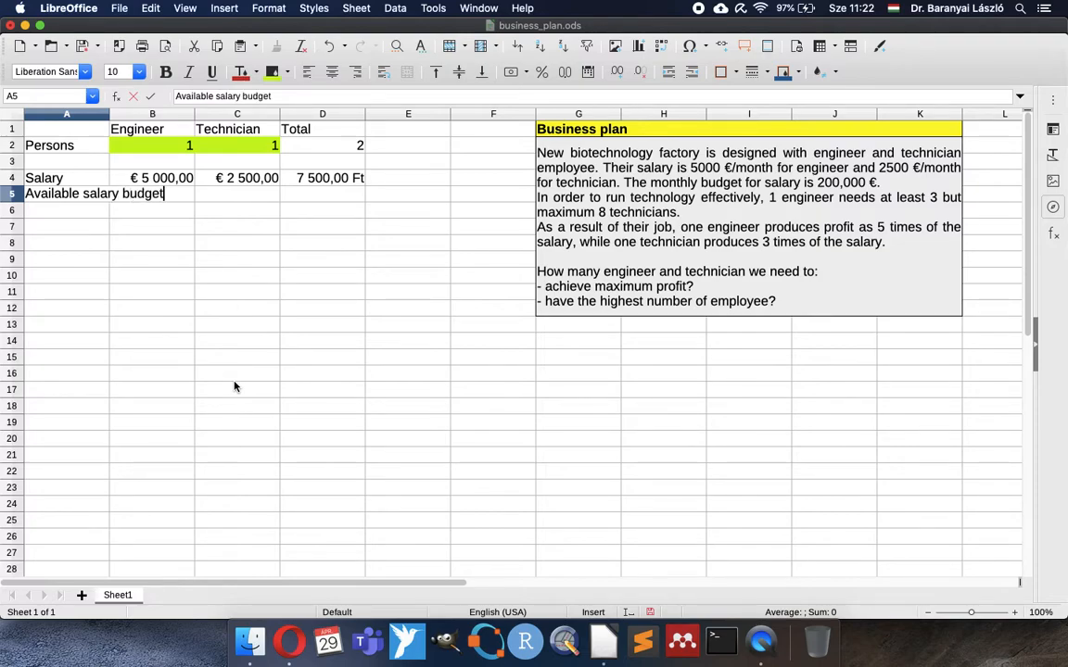
key(Tab)
key(Tab)
key(Tab)
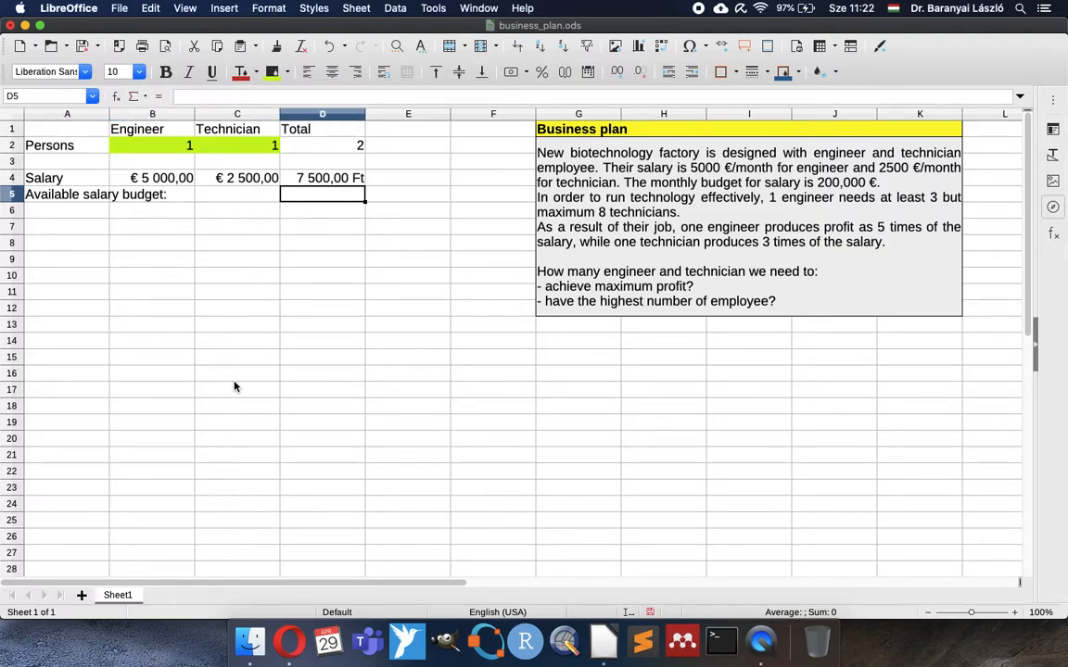
Enter the salary budget of 200000 in D5 and format it as euro currency.
text(20)
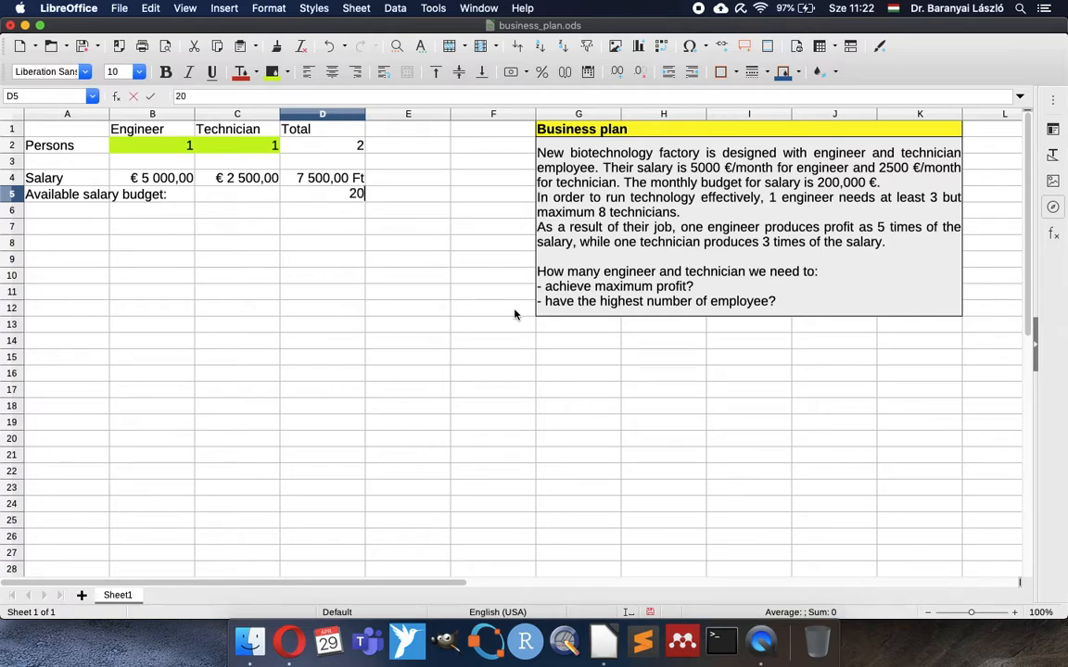
text(0000)
key(Return)
key(Up)
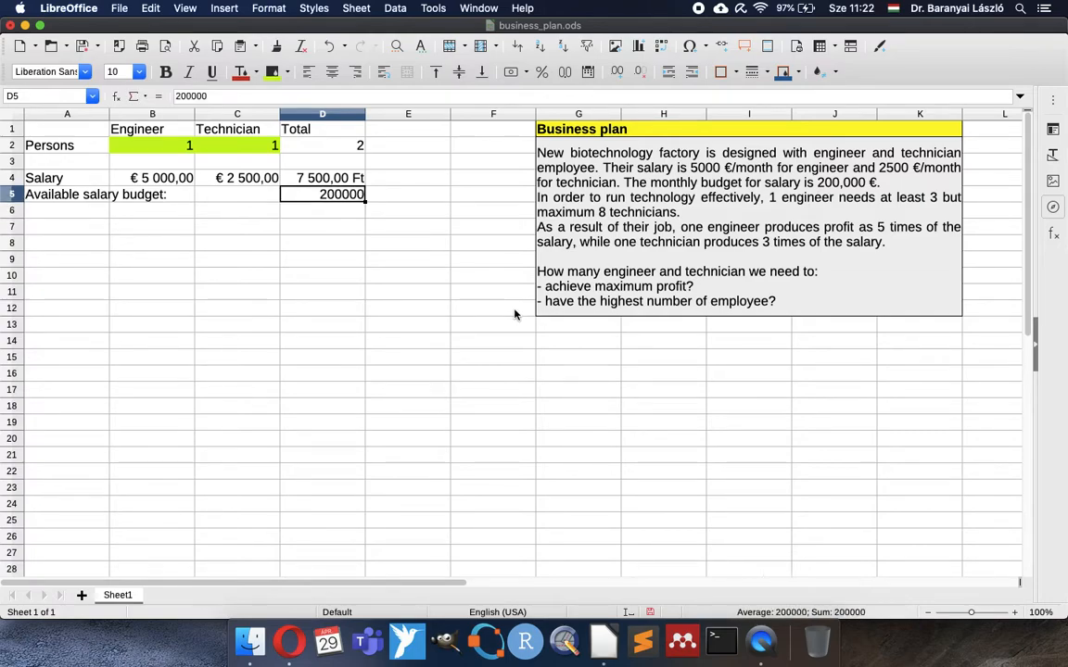
click(511, 75)
Format the total salary in D4 as EUR € Dutch (Netherlands) currency and inspect its formula references.
key(Up)
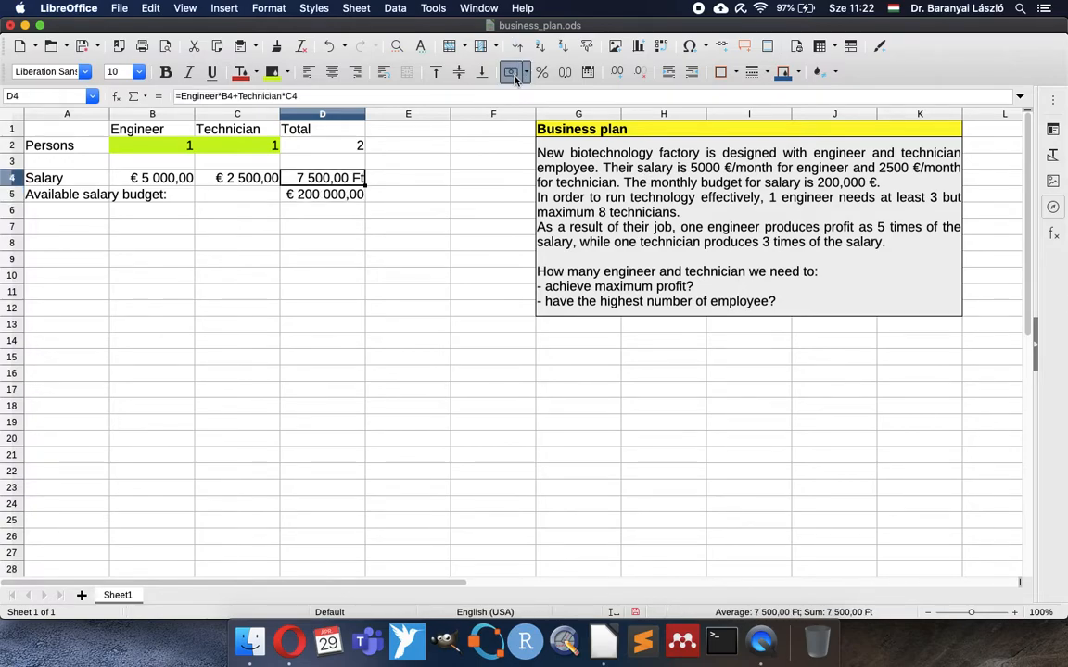
click(527, 74)
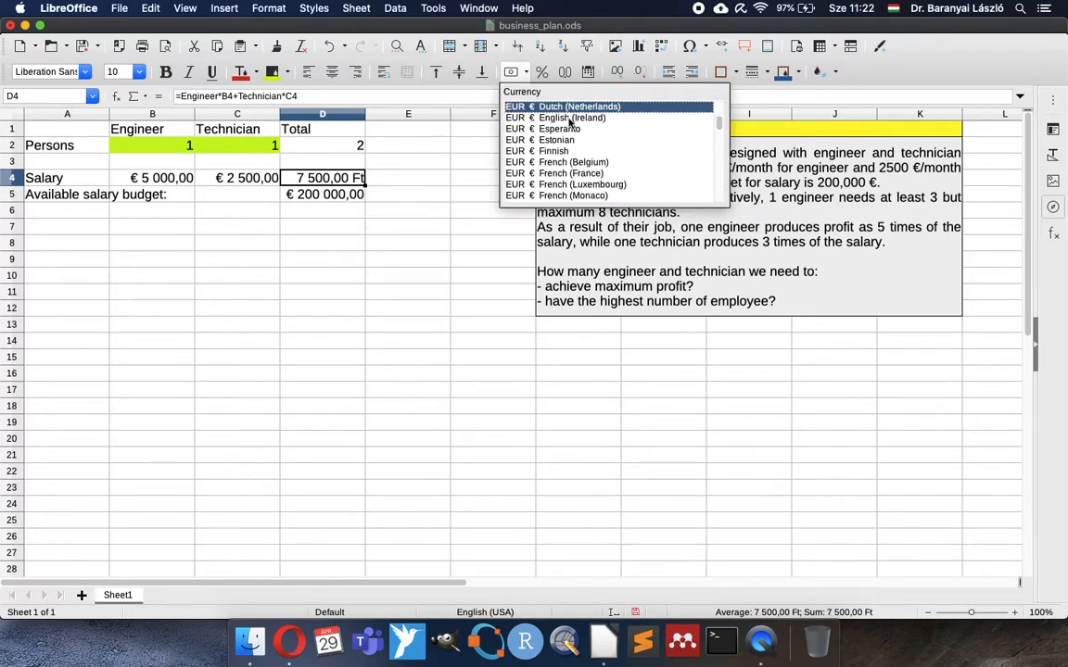
click(572, 107)
click(305, 210)
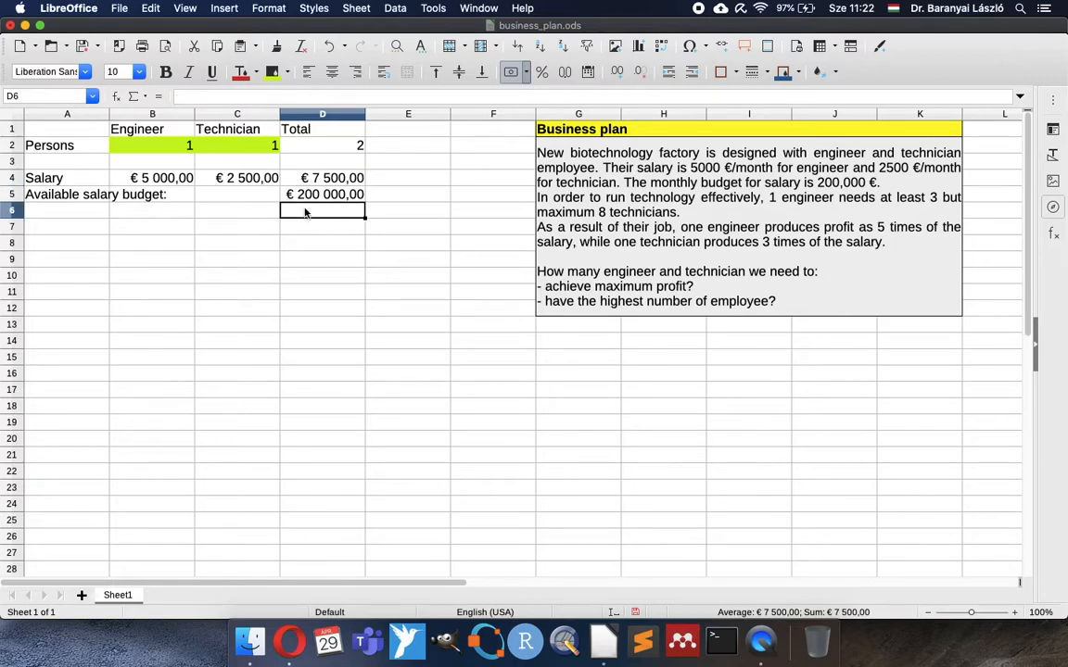
click(330, 181)
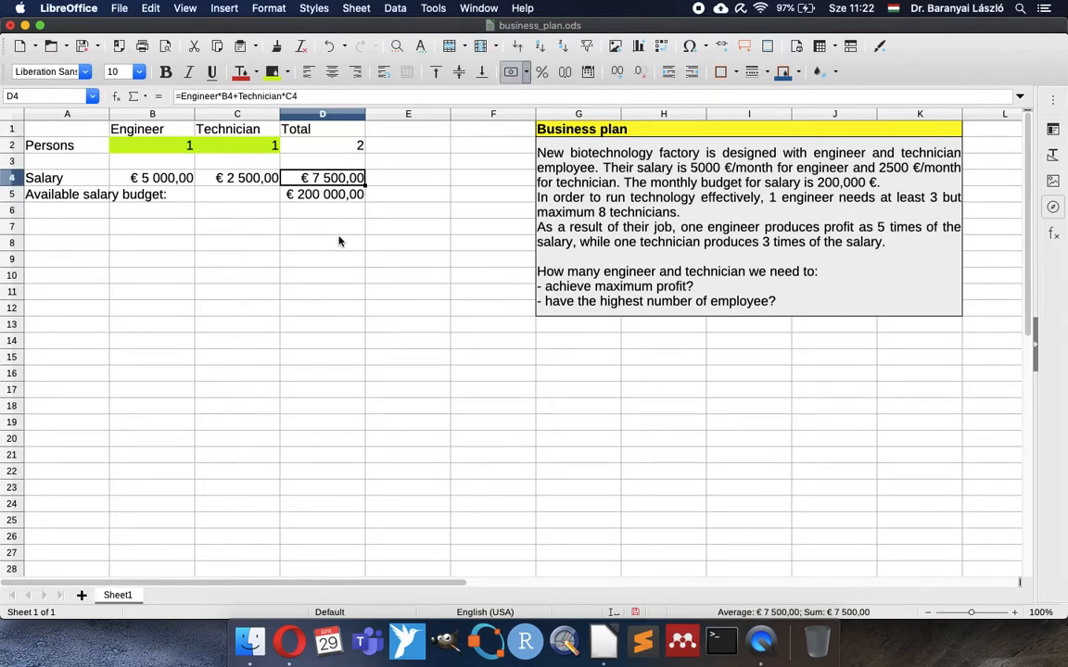
double_click(322, 176)
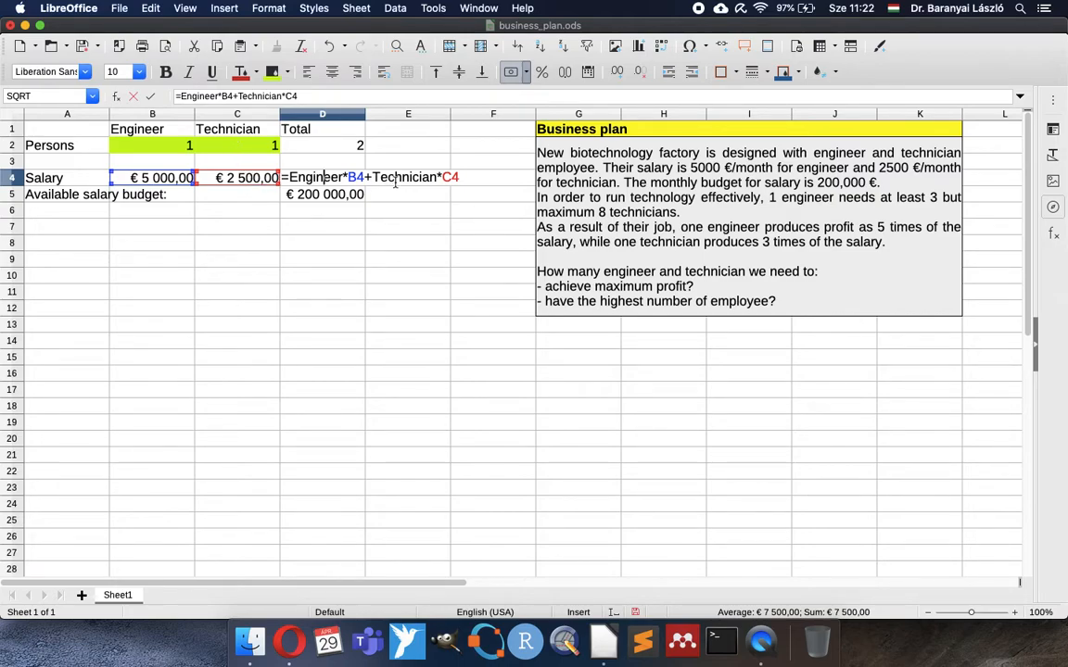
key(Escape)
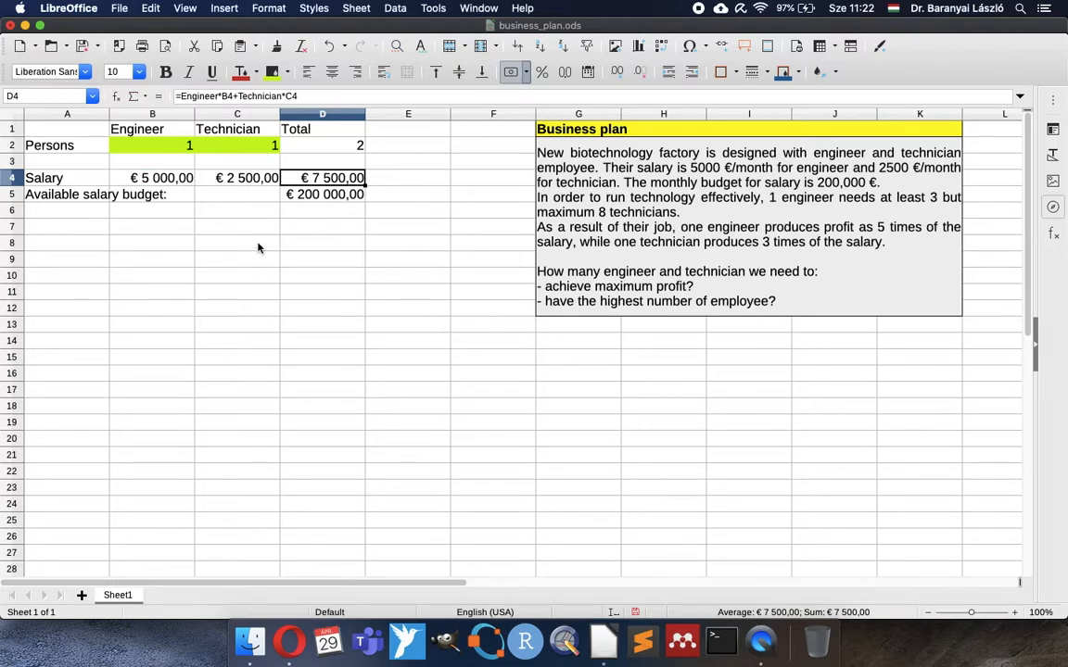
Label A7 as Profit and calculate the engineer's profit in B7 with the formula =5*B4.
click(99, 232)
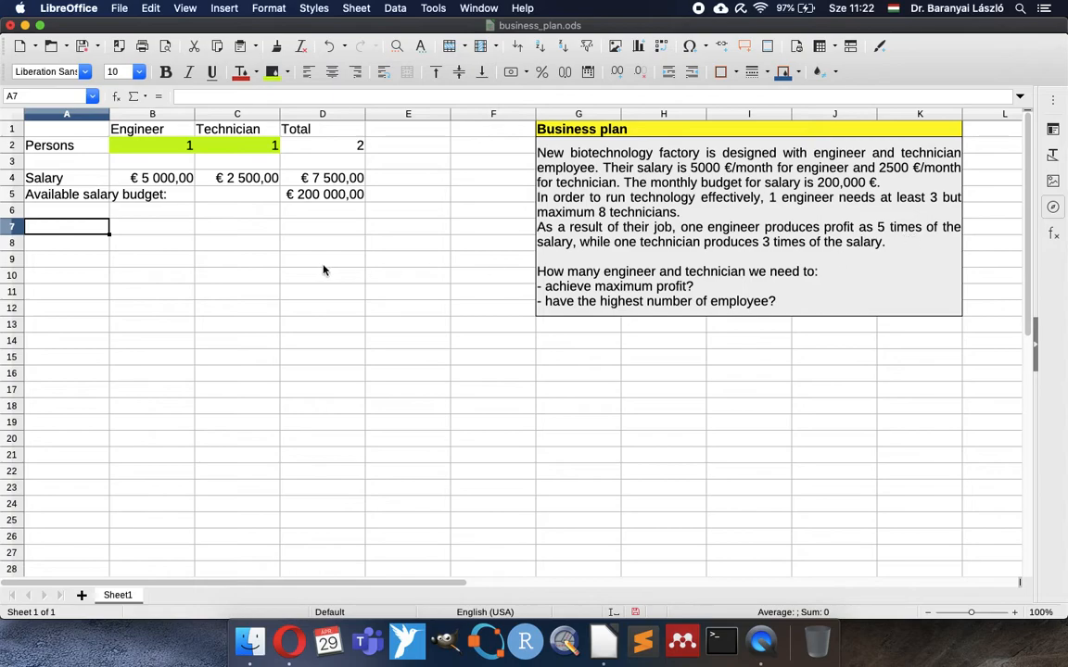
text(Profit)
key(Tab)
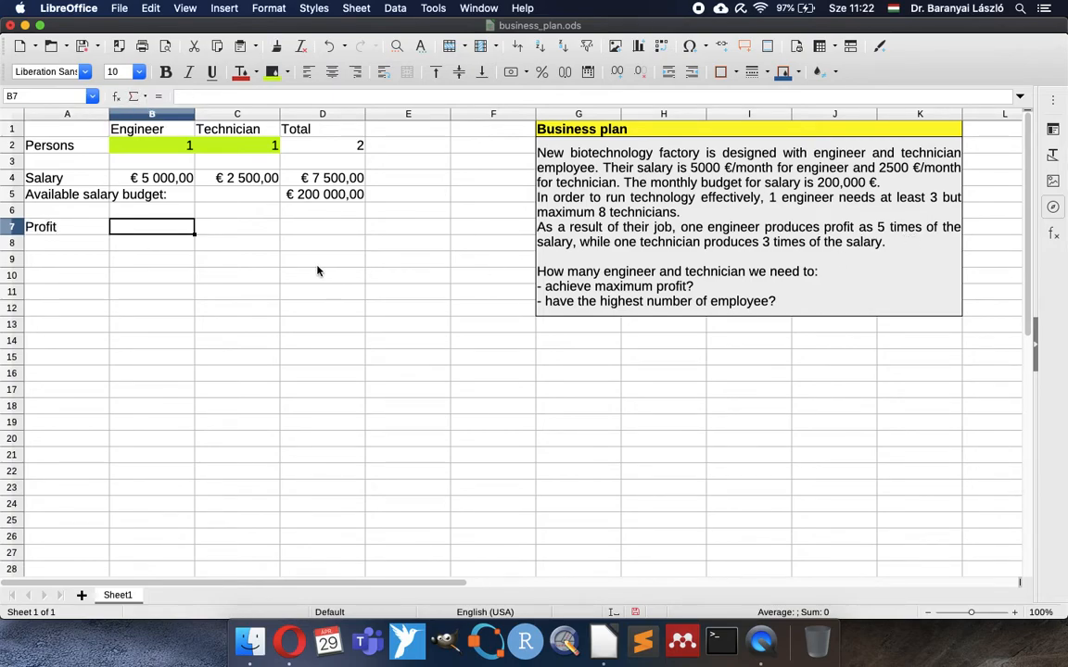
text(=5*)
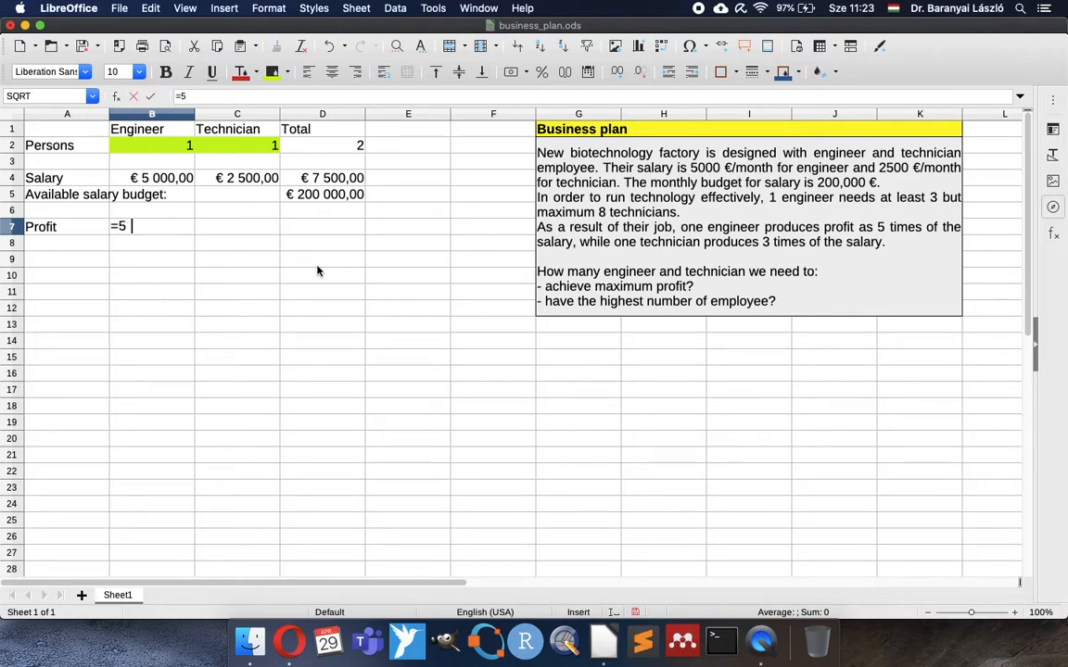
click(161, 179)
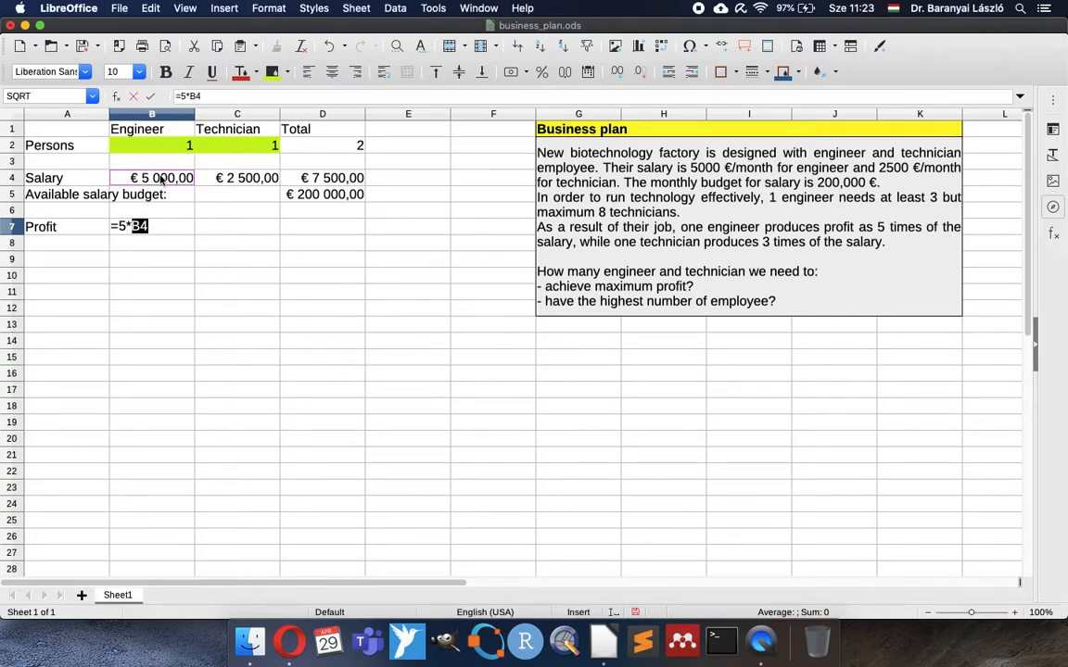
key(Return)
Calculate the technician's profit in C7 as three times the salary in C4.
key(Up)
key(Right)
text(=)
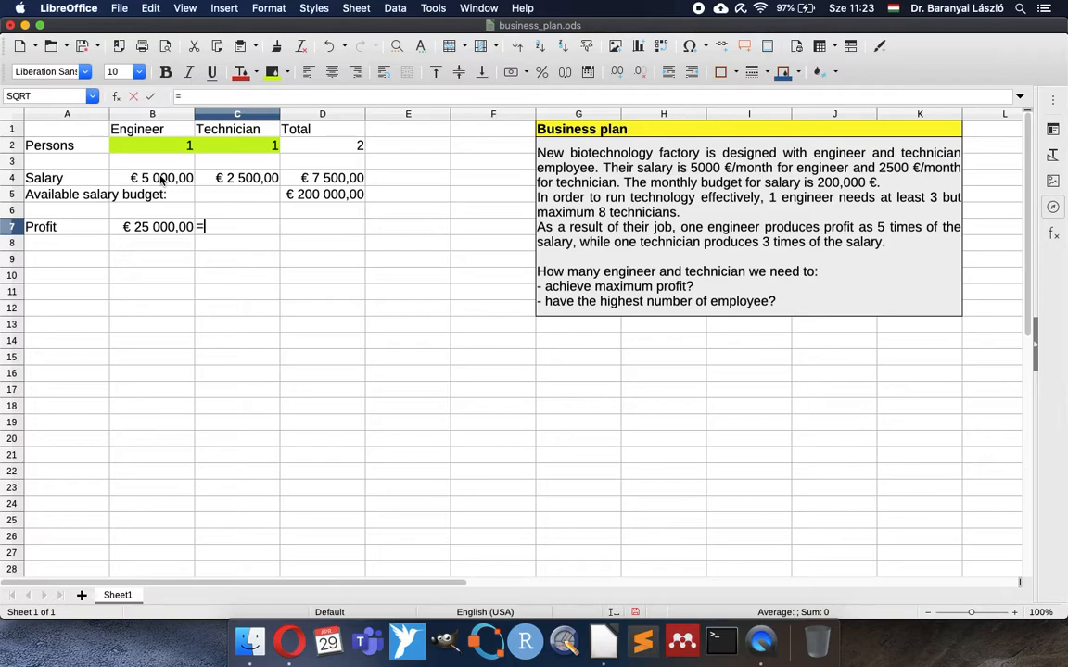
text(3*)
click(214, 178)
key(Return)
Copy the total salary formula from D4 to D7 for the total profit and check its references.
key(Up)
key(Right)
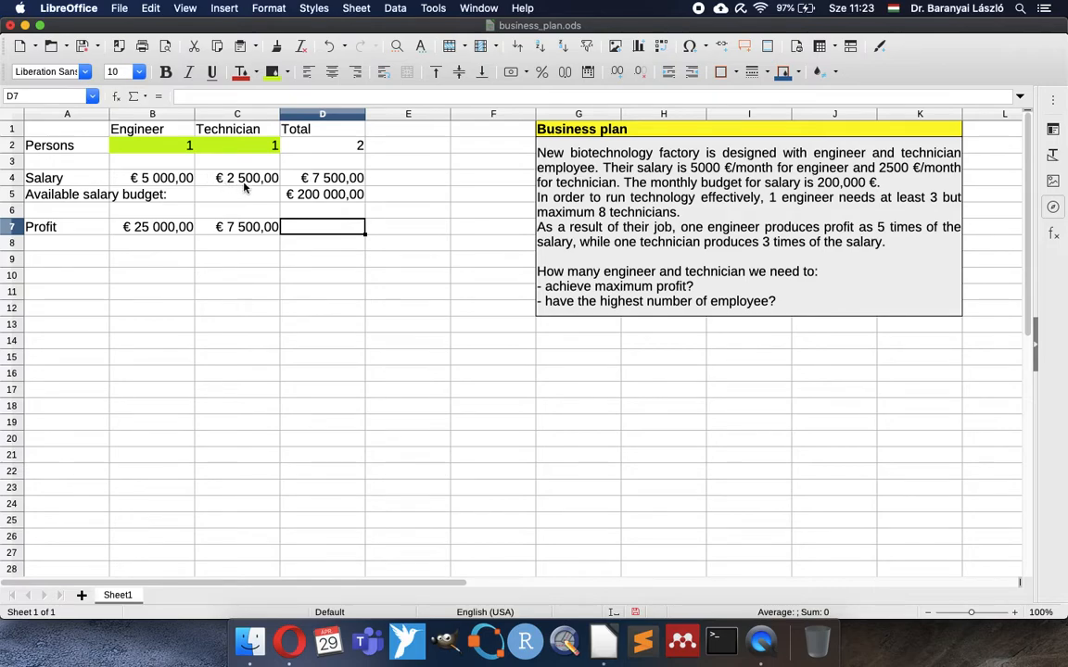
click(312, 184)
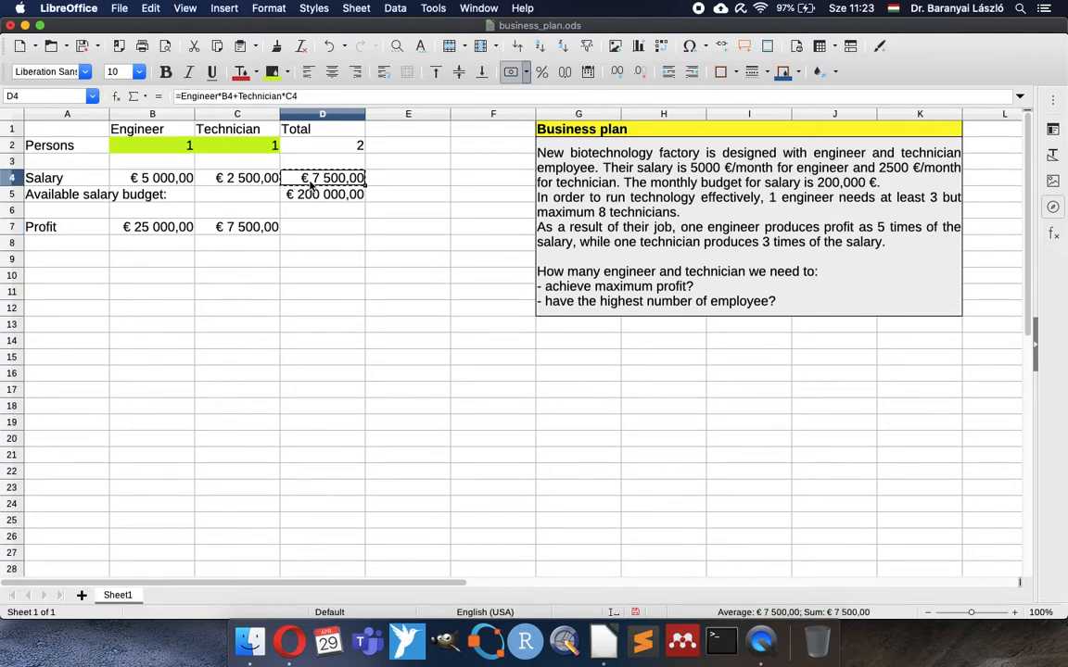
click(326, 231)
text(€ 32 500,00)
double_click(326, 231)
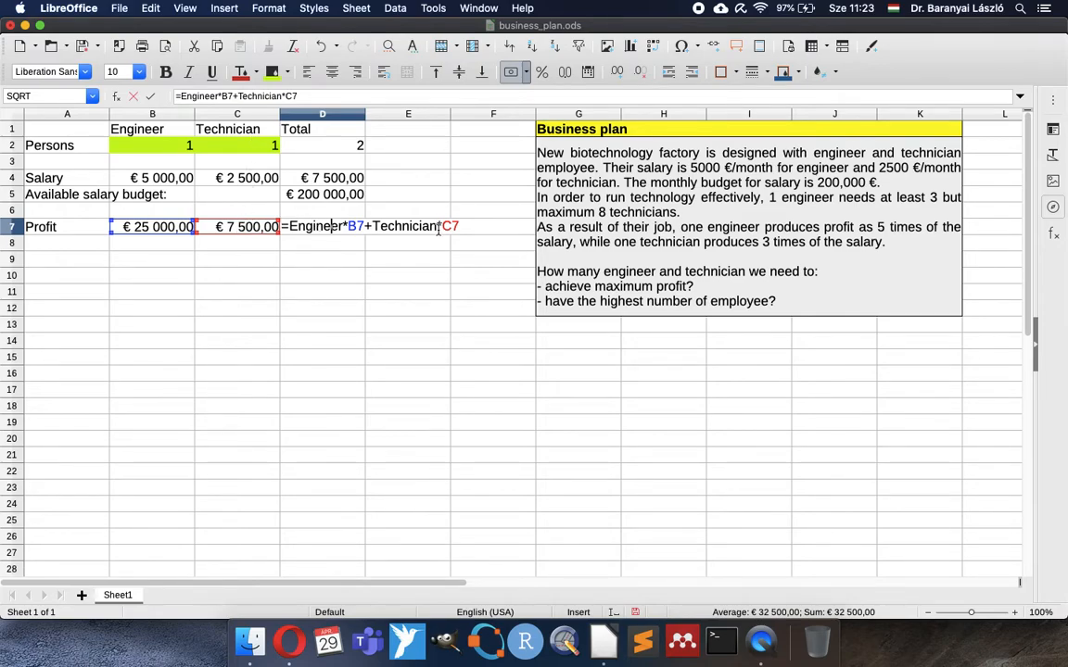
key(Return)
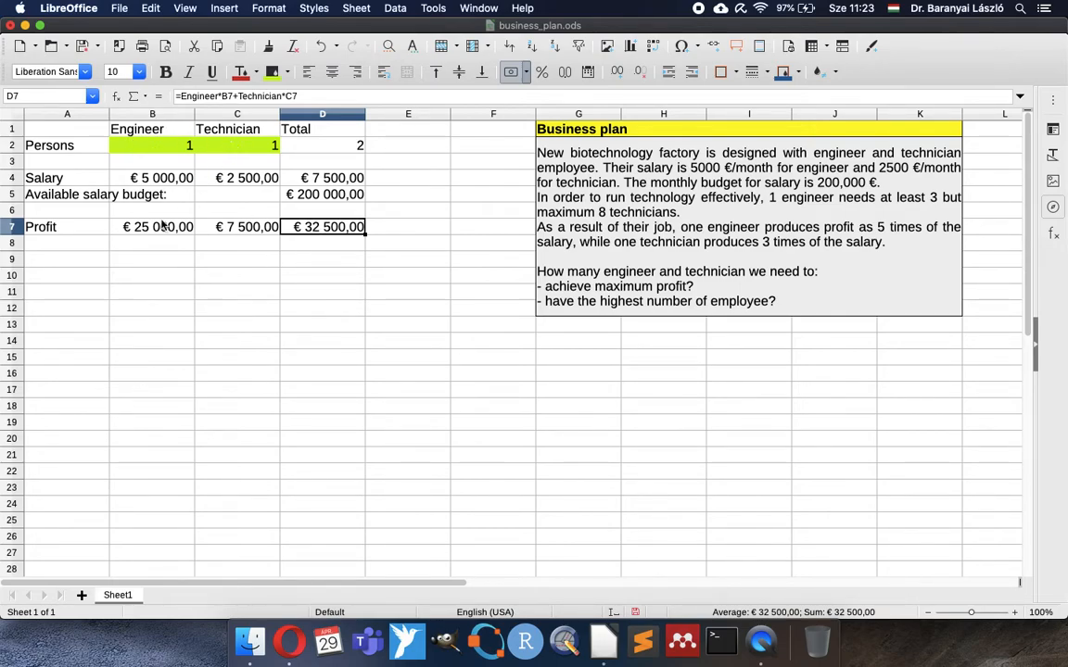
Enter the heading "Conditions:" in A9.
click(85, 257)
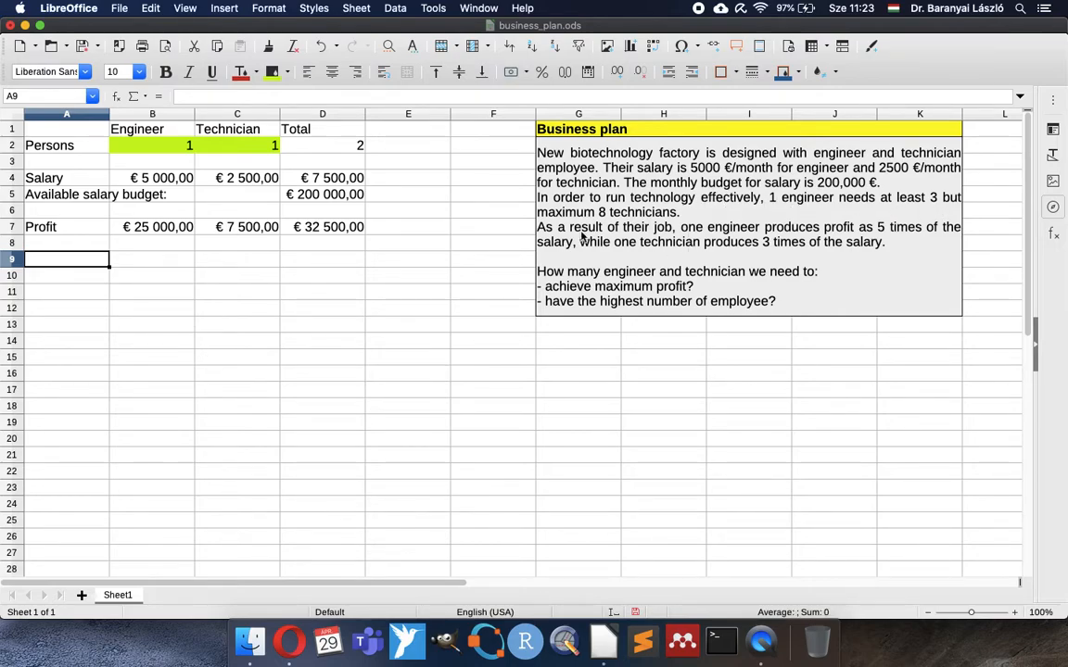
text(Conditions:)
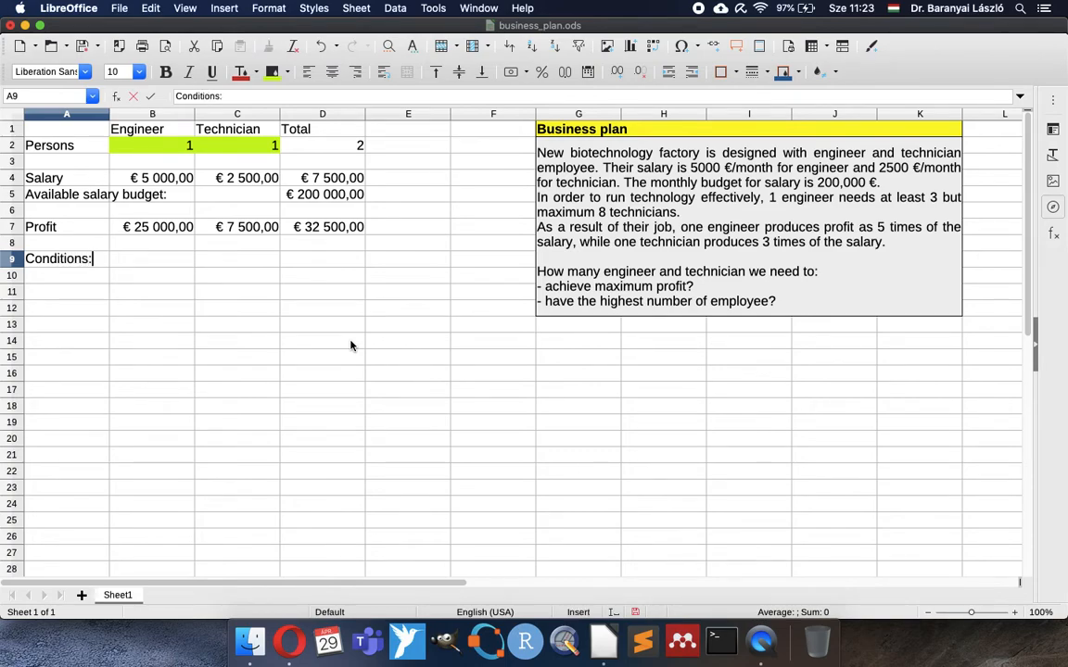
key(Return)
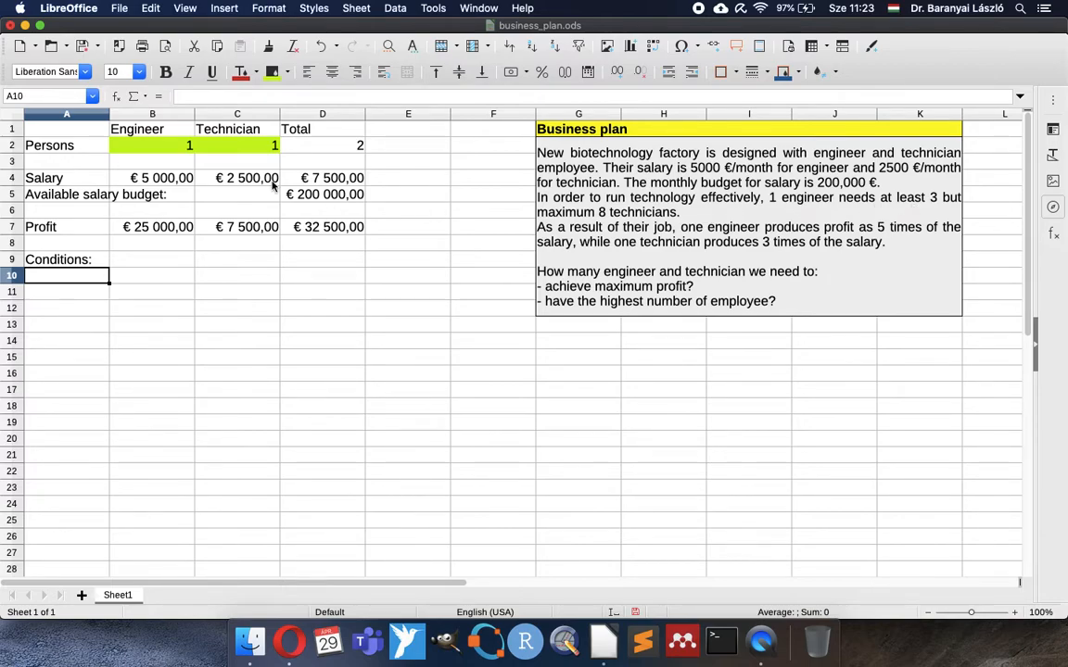
Insert a formula object at G14 containing the equation "E over T = 1 over 3".
click(225, 8)
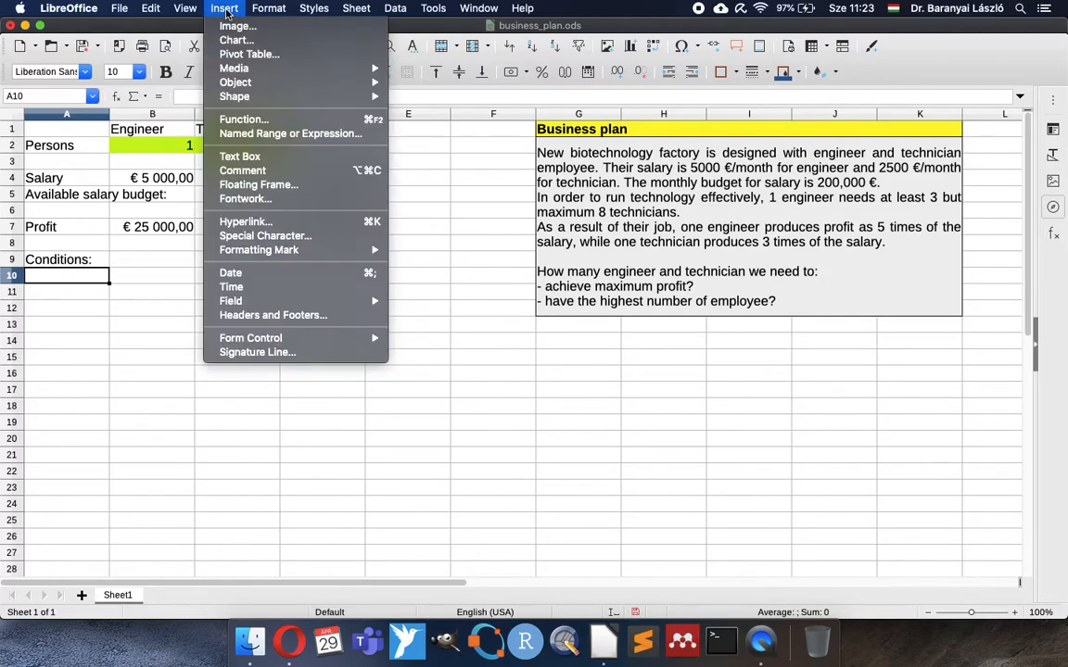
click(224, 8)
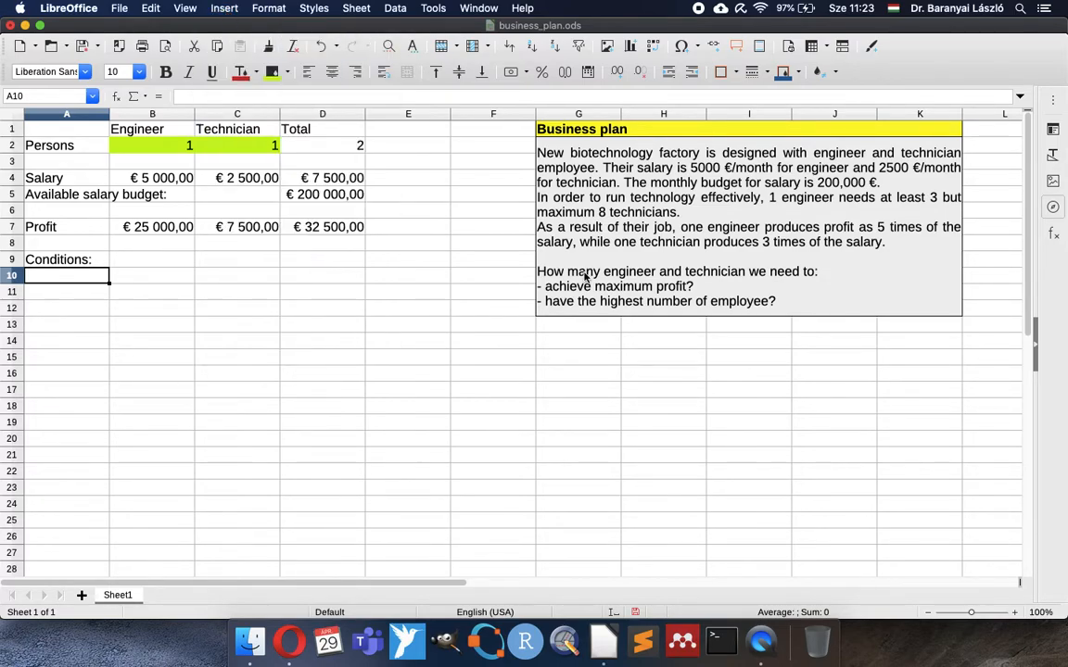
click(558, 342)
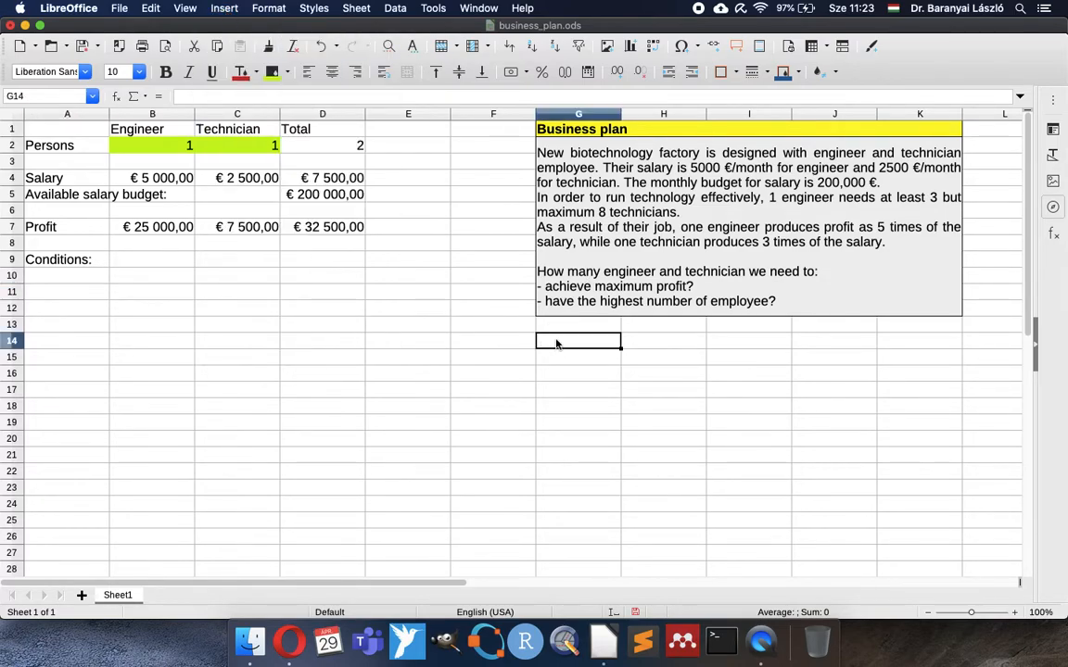
click(224, 9)
mouse_move(268, 85)
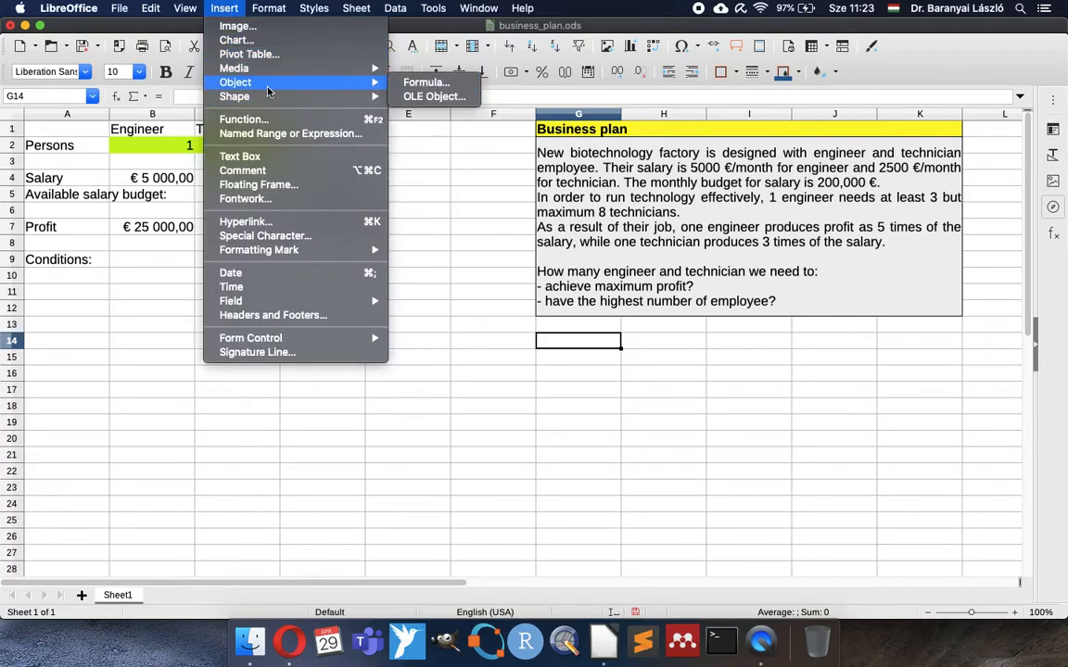
click(432, 84)
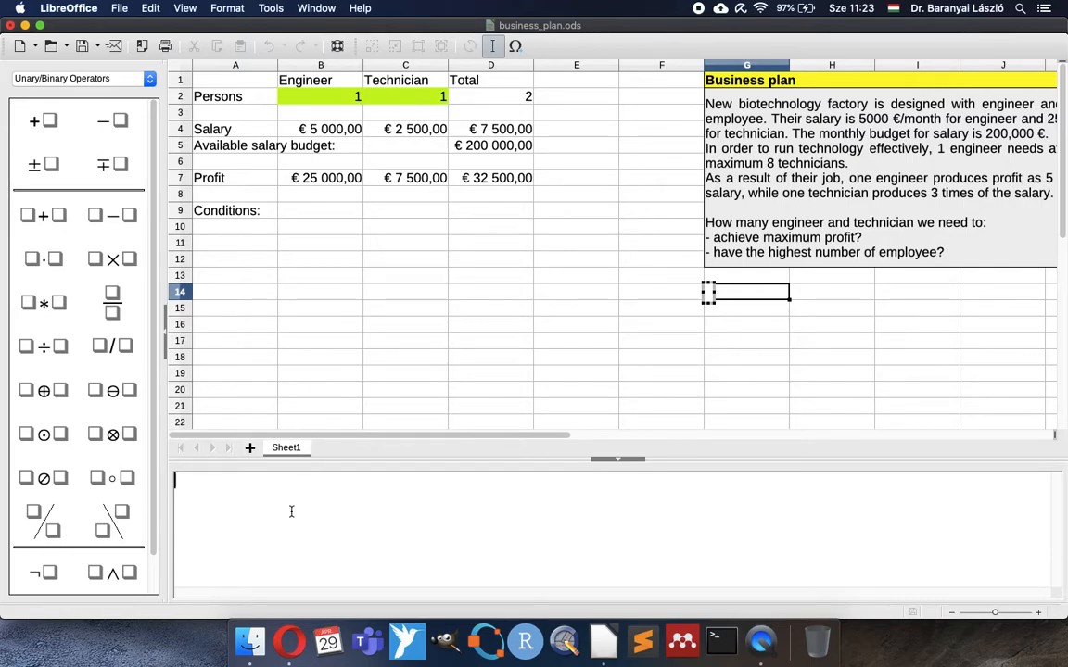
text(E ov er )
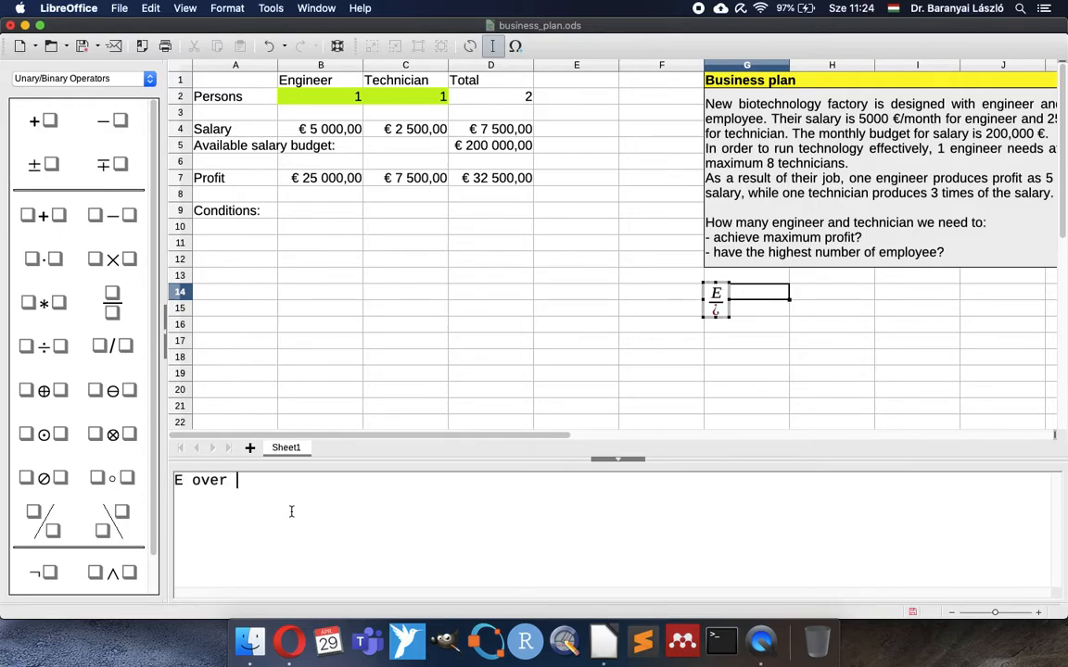
text(T =)
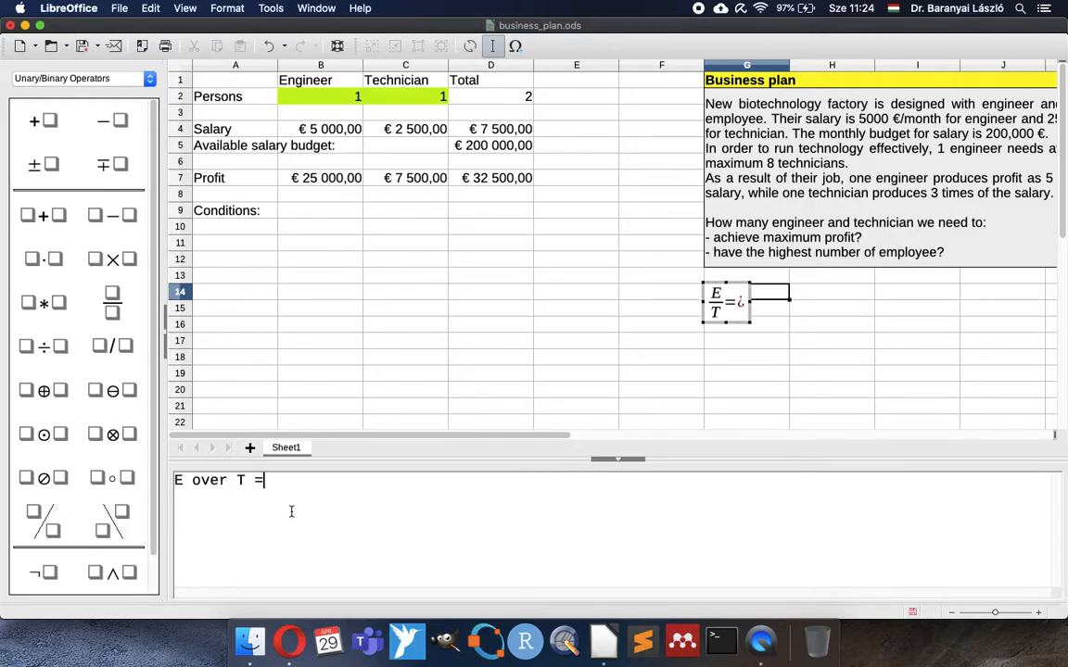
text( 1 over 3)
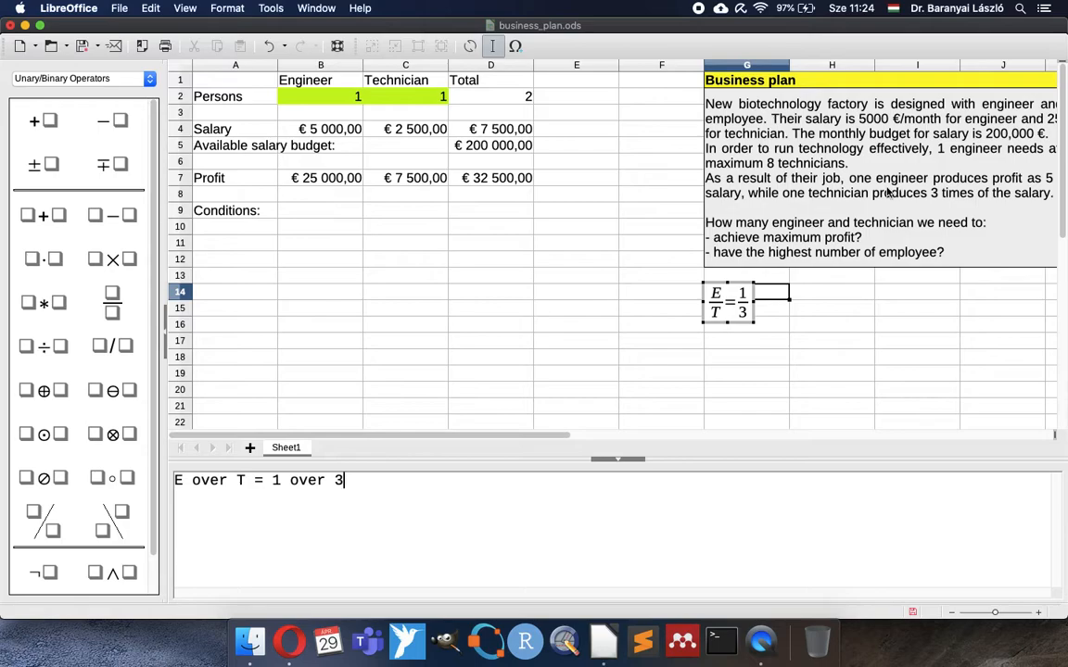
Change the formula's equals sign to <= and append "newline" to begin a second line.
click(246, 501)
text(<)
key(Right)
key(Right)
key(Right)
key(Right)
key(Right)
key(Right)
key(Right)
key(Right)
key(Right)
text(newline)
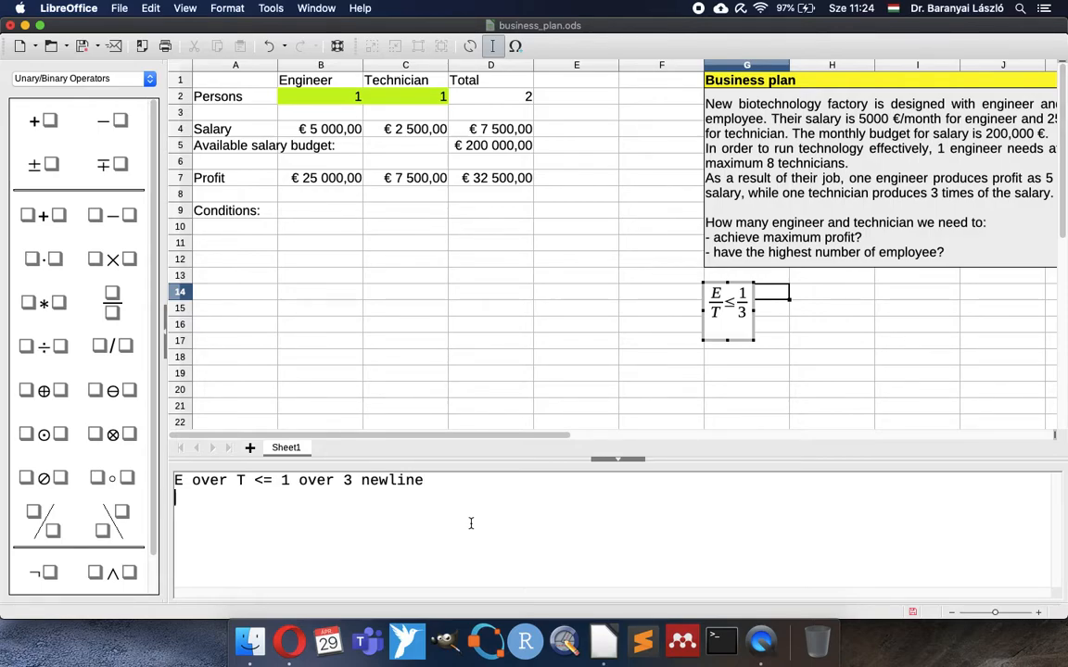
Add the rearranged lines "3 E <= 1 T" and "3 E - 1 T <= 0" to the formula object and finish editing it.
text(3 E <)
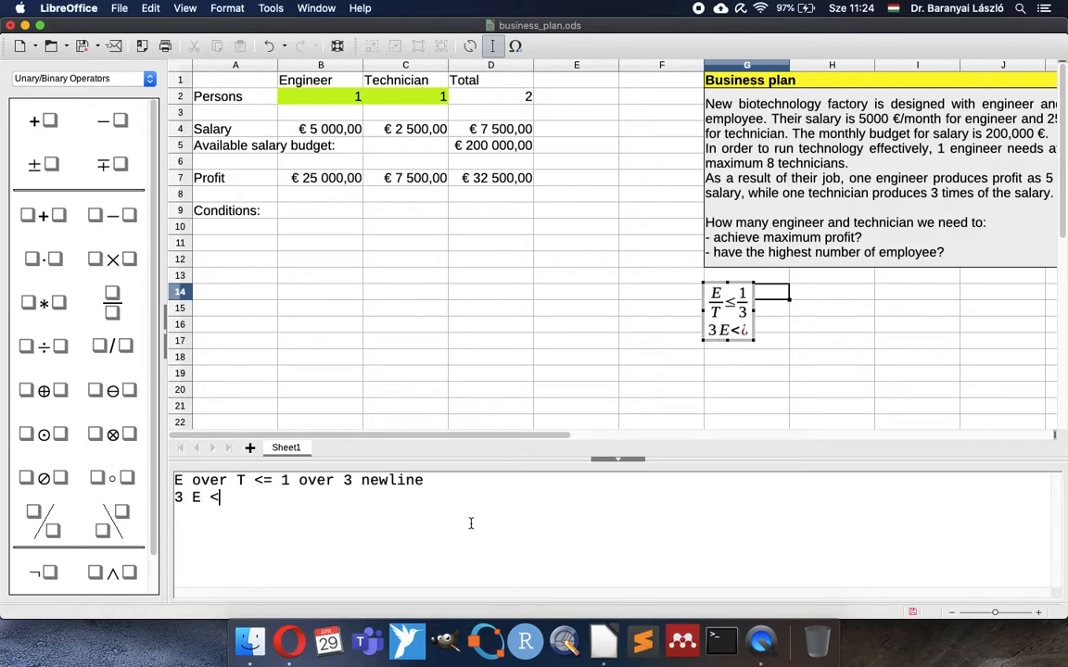
text(= 1 T newline)
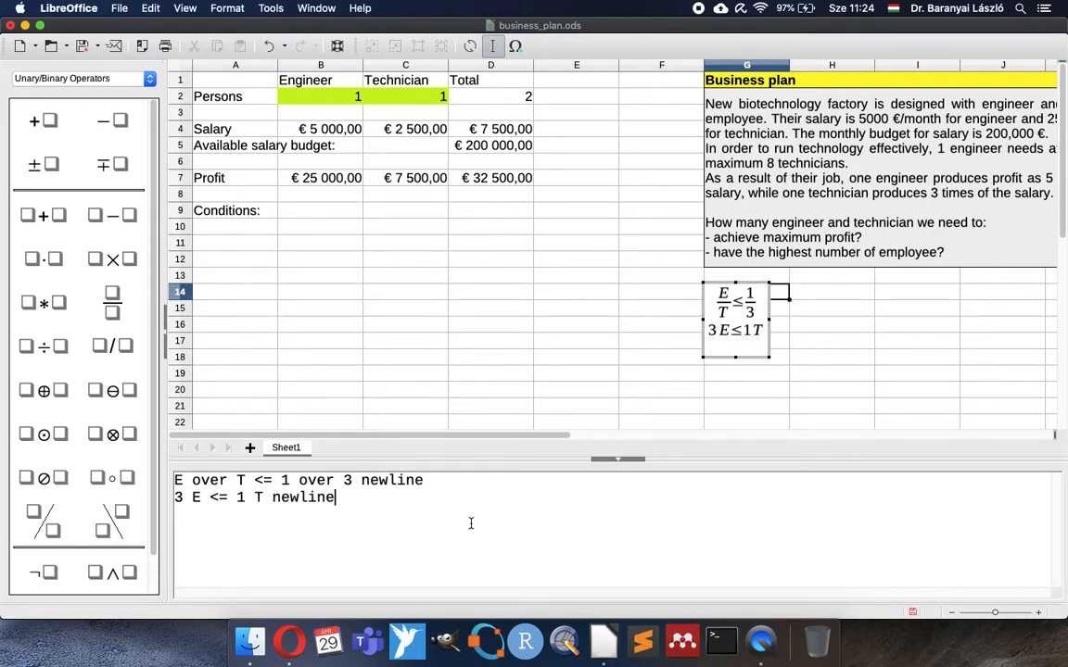
key(Return)
text(3 E - 1 T)
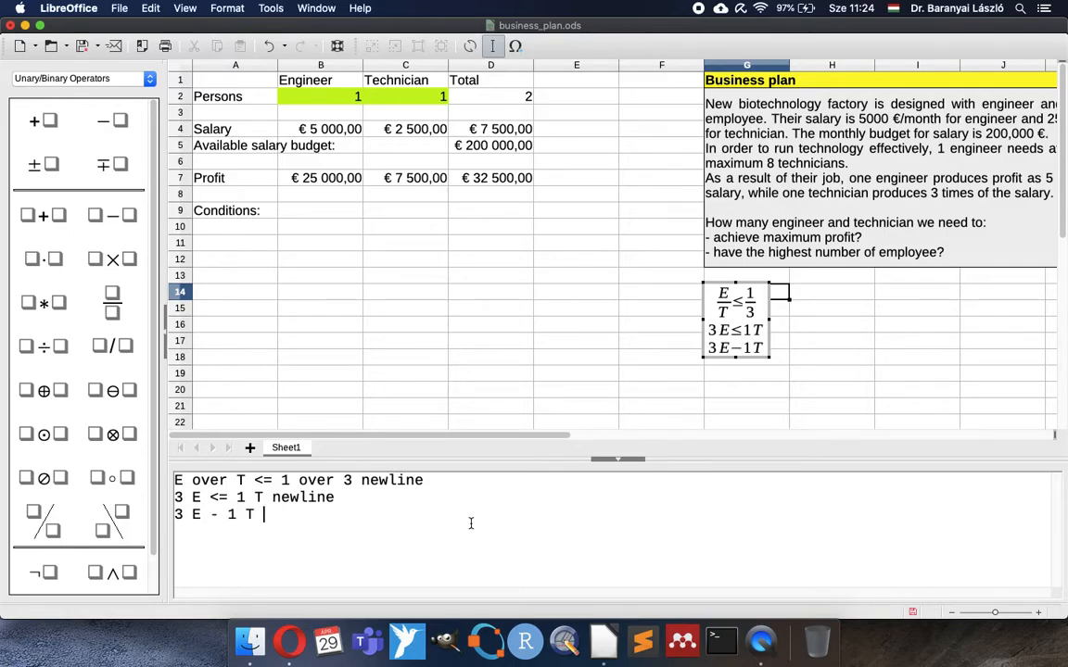
text( <= )
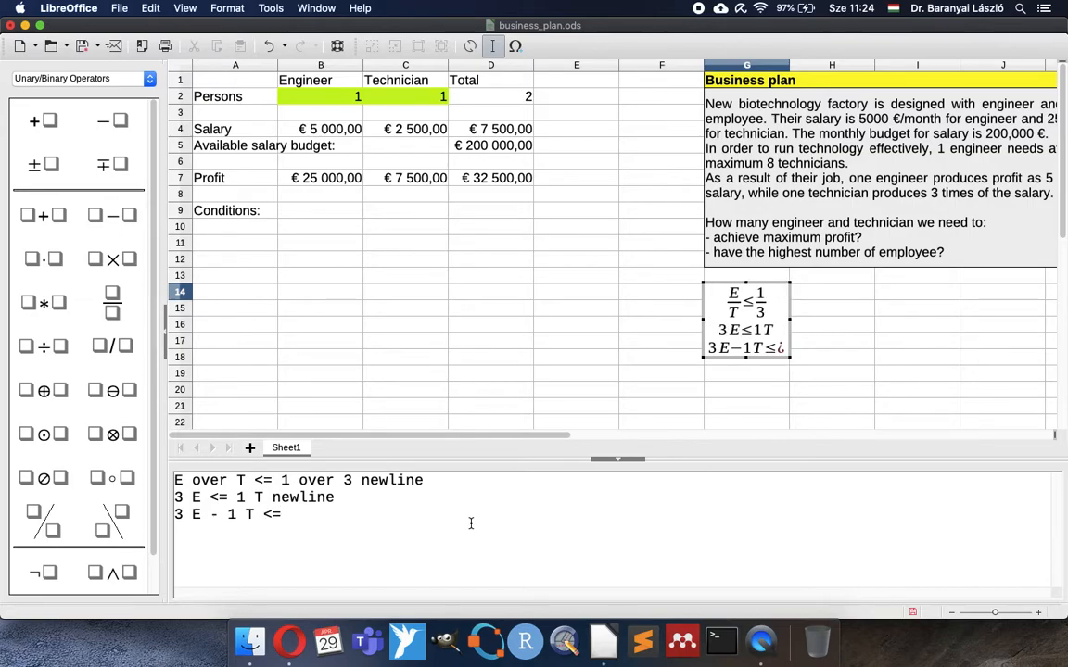
text(0)
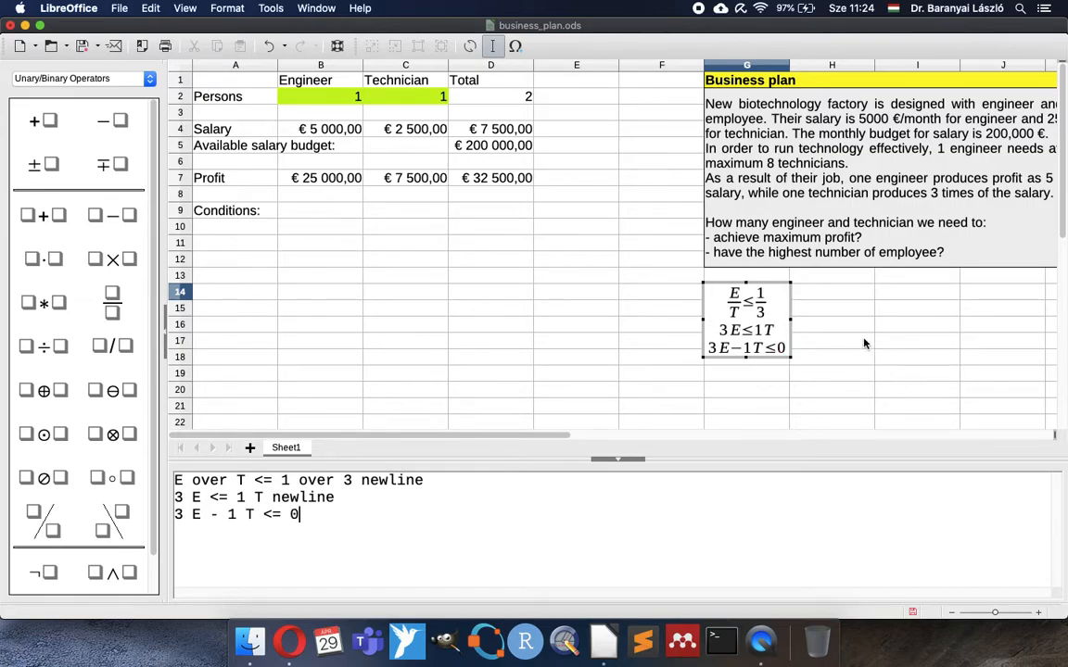
click(799, 341)
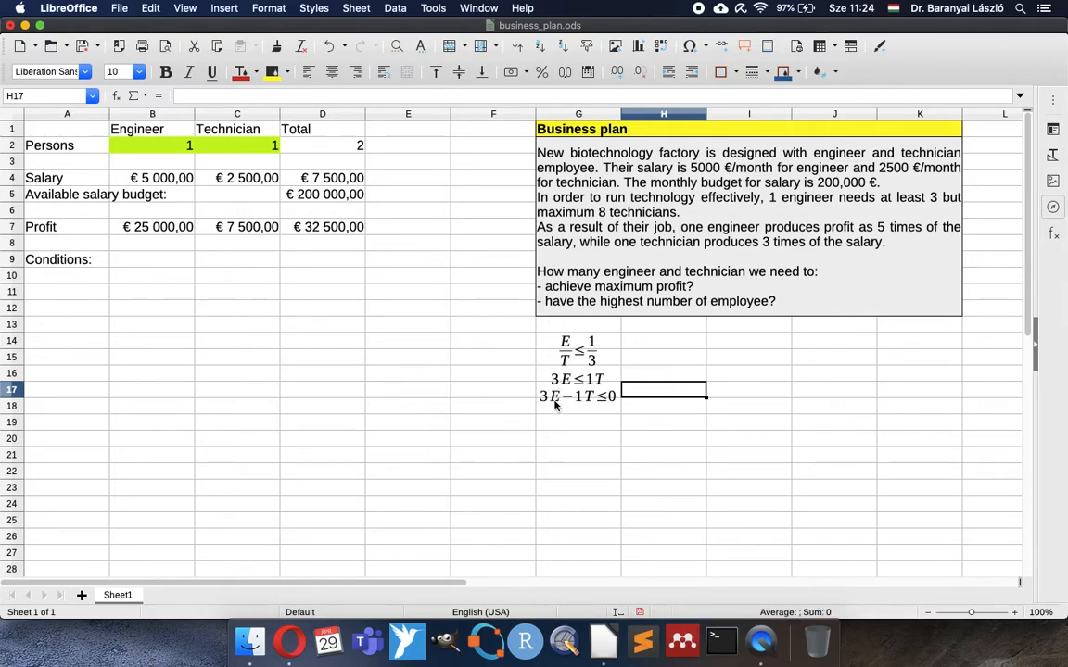
Enter the condition label "At least 3 T" in A10.
click(61, 278)
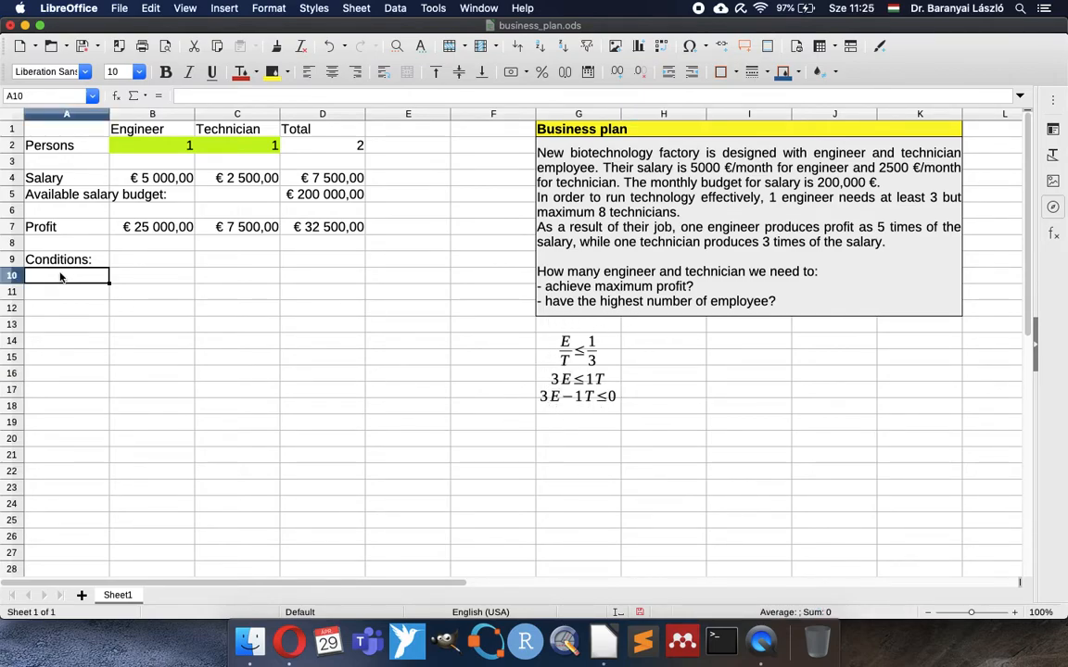
text(At )
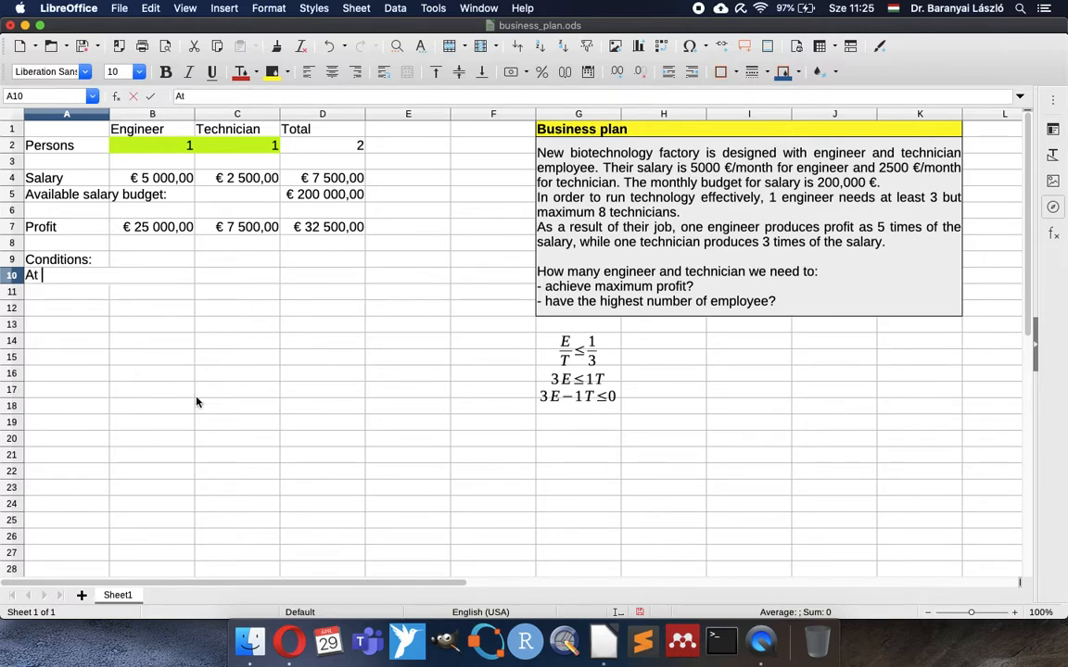
text(least 3 T)
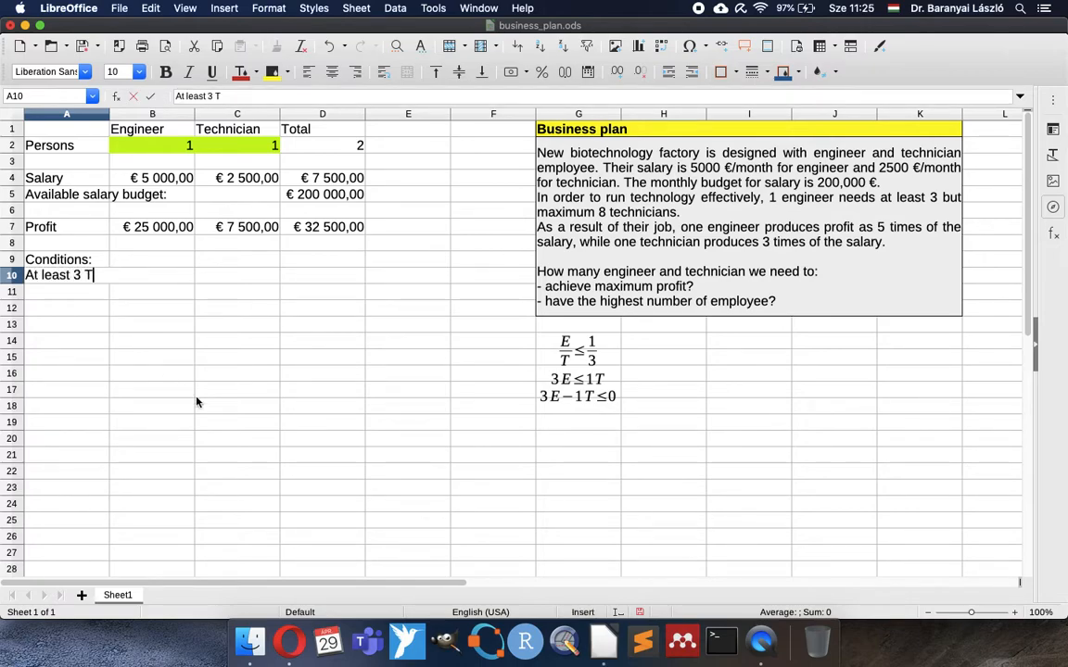
key(Return)
key(Up)
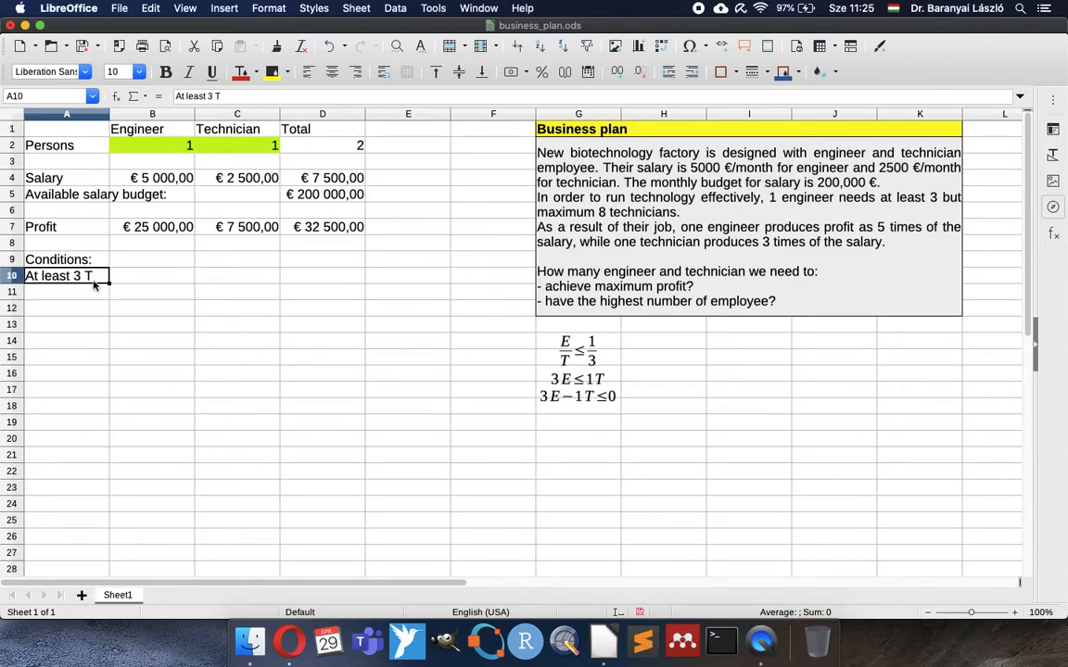
Enter the condition's coefficients: 3 for the engineer in B10 and -1 for the technician in C10.
click(142, 274)
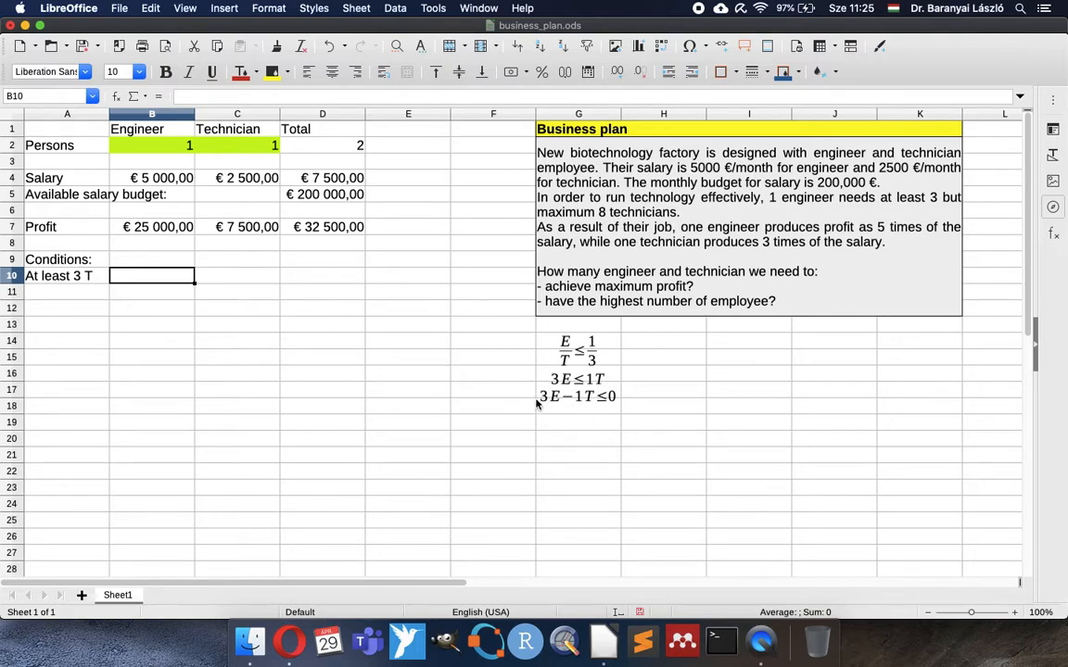
text(3)
key(Tab)
text(-1)
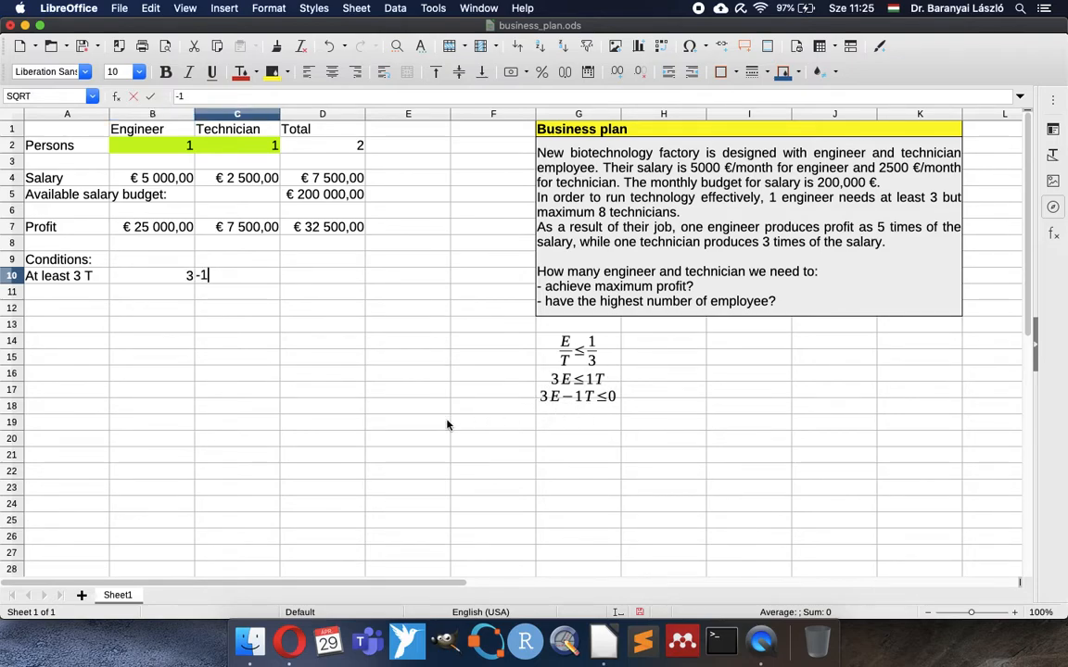
key(Tab)
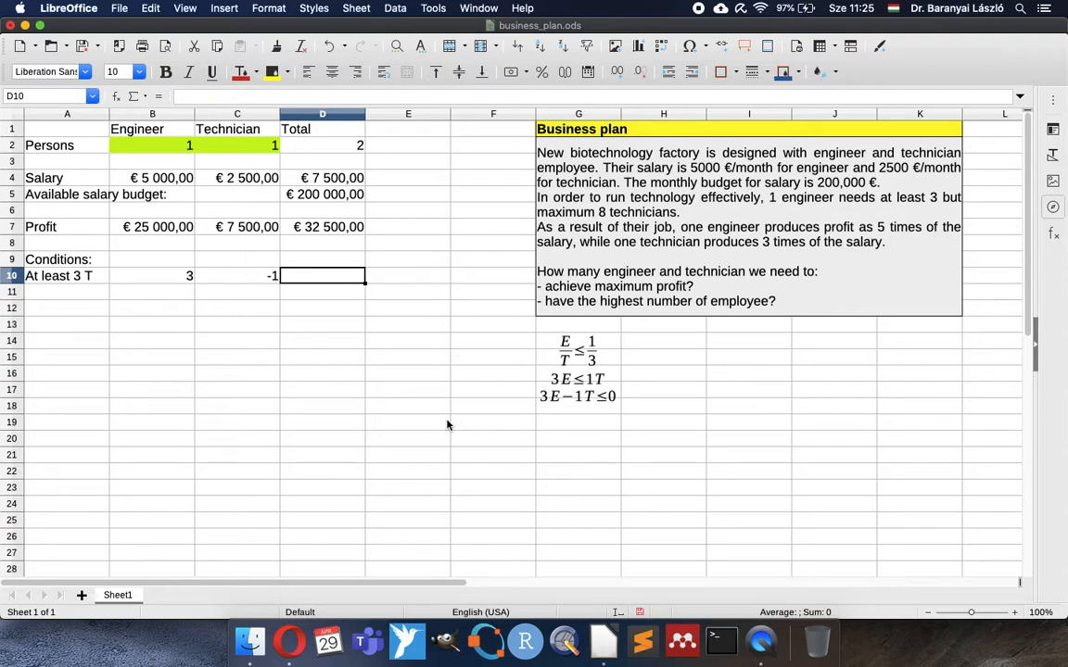
Copy the total profit formula from D7 to D10 and remove the currency format from the copy.
key(Up)
key(Up)
key(Up)
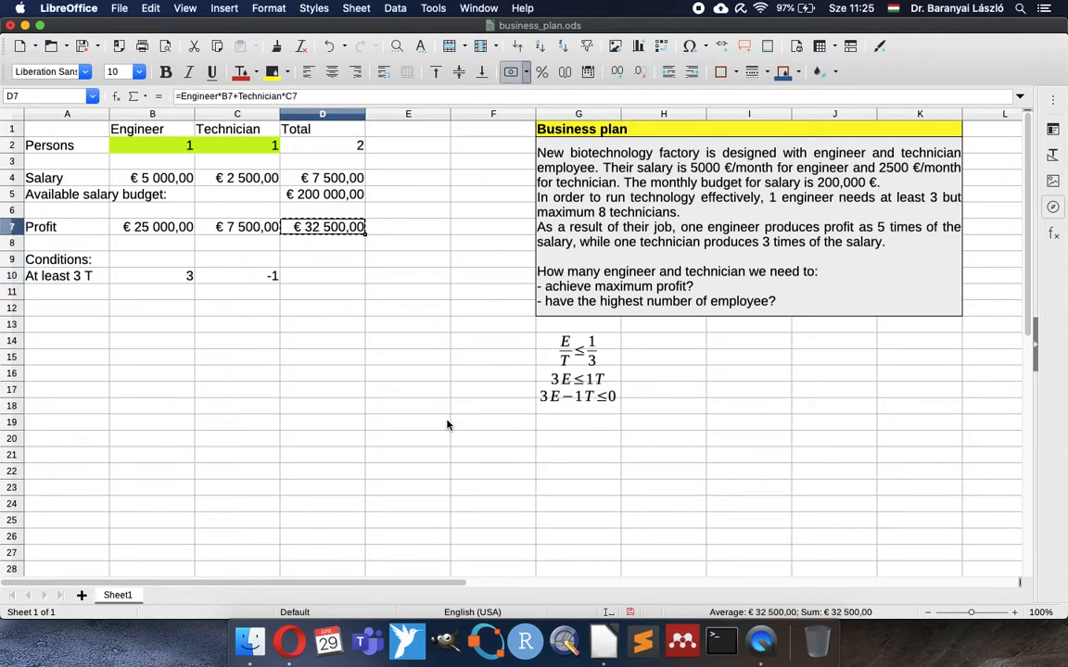
key(Down)
key(Down)
key(Down)
key(Return)
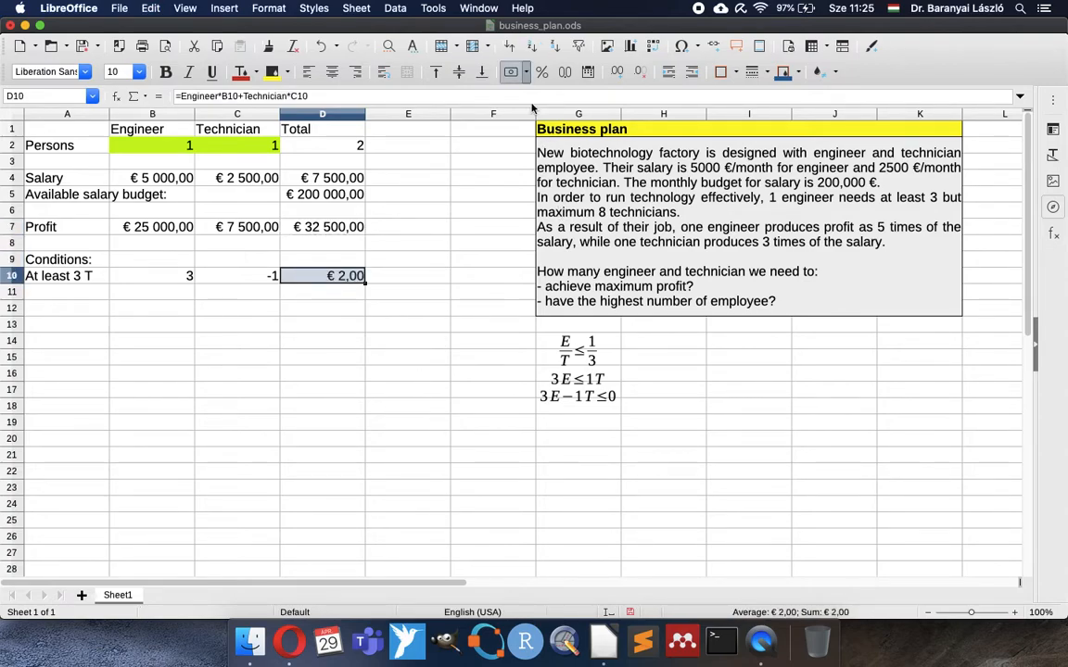
click(511, 71)
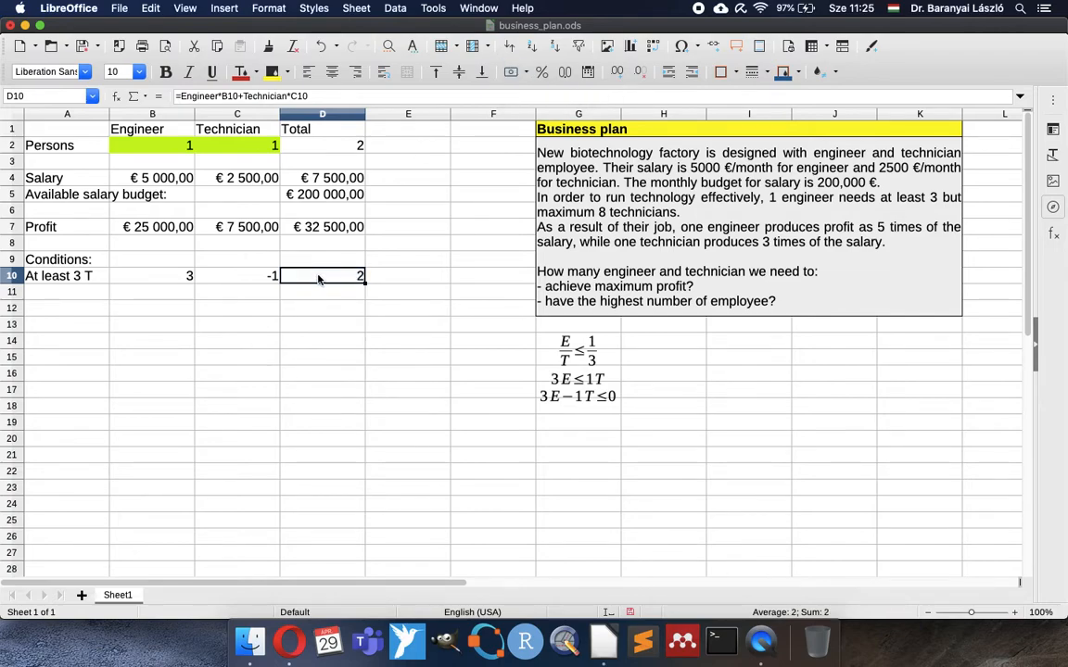
Set the number of technicians in C2 to 3 to test the condition with one engineer.
click(158, 277)
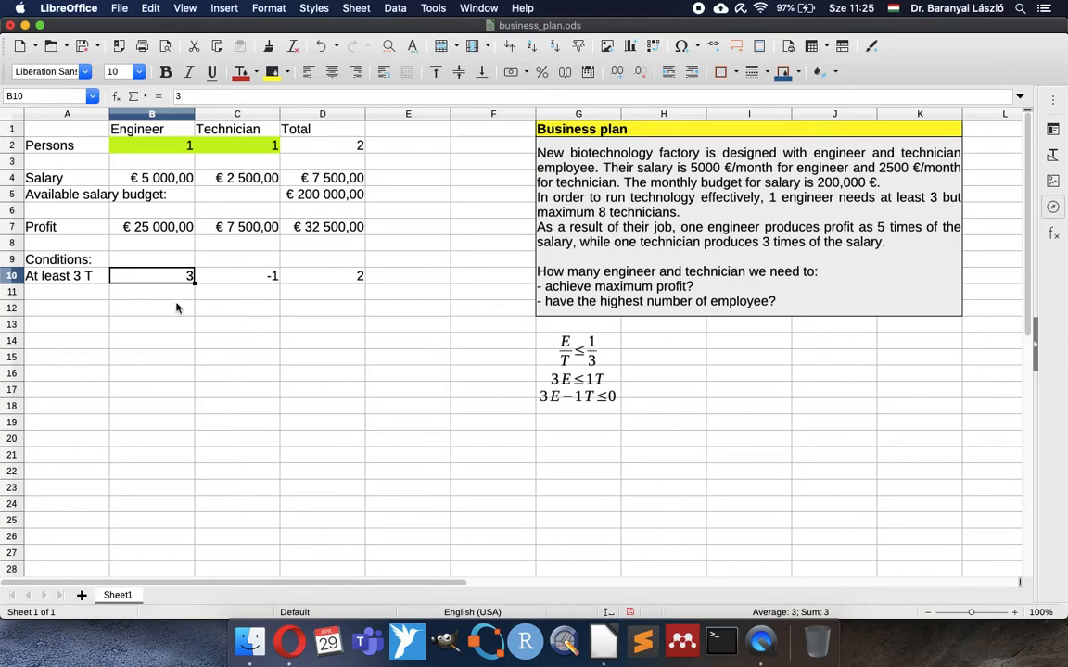
click(149, 148)
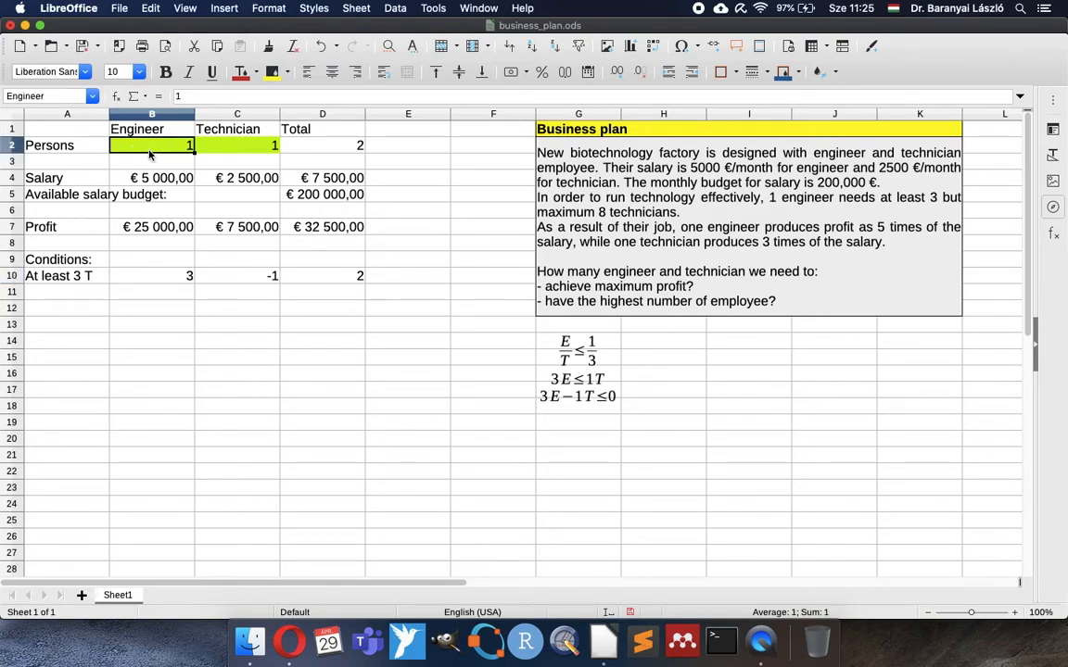
key(Right)
text(3)
click(148, 155)
key(Right)
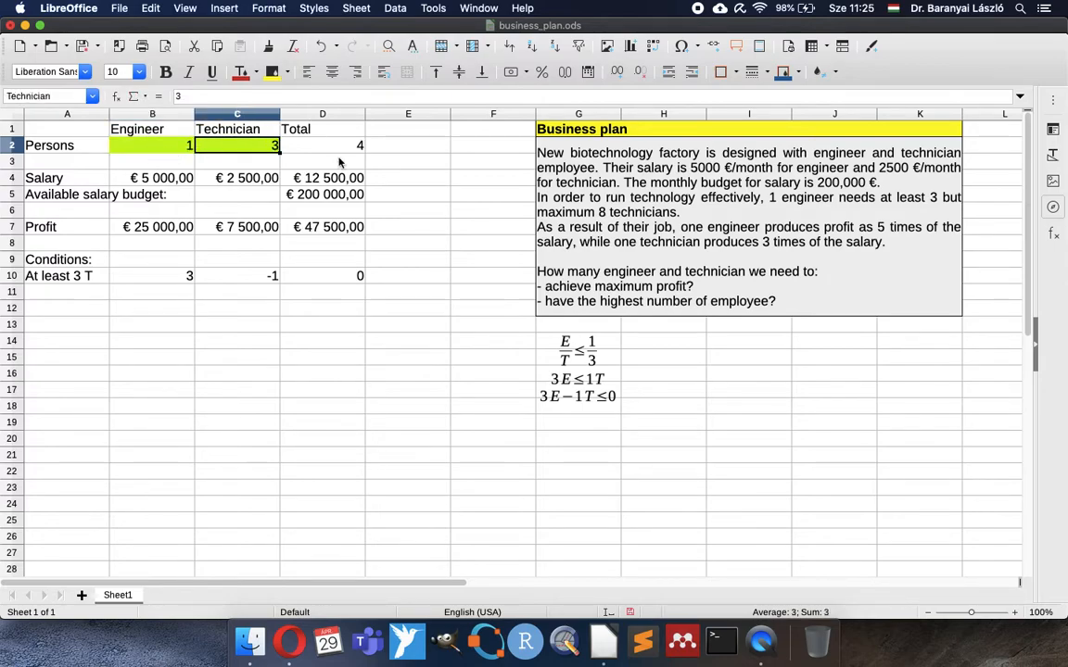
Check the references of the condition formula in D10 and set the number of technicians in C2 to 4.
double_click(332, 278)
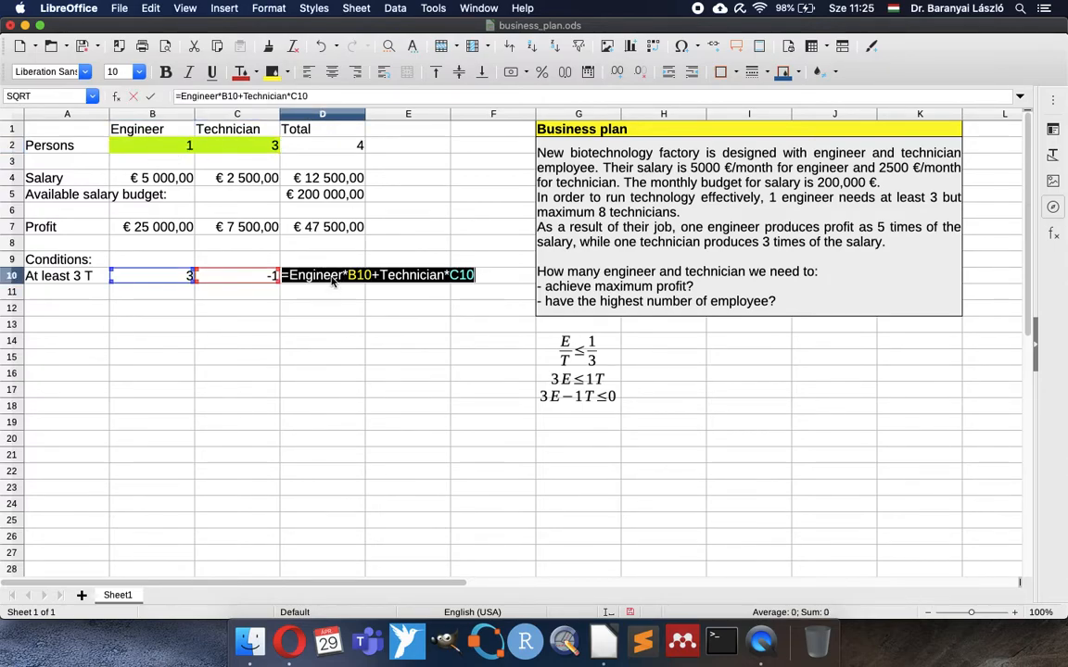
key(Escape)
key(ctrl+c)
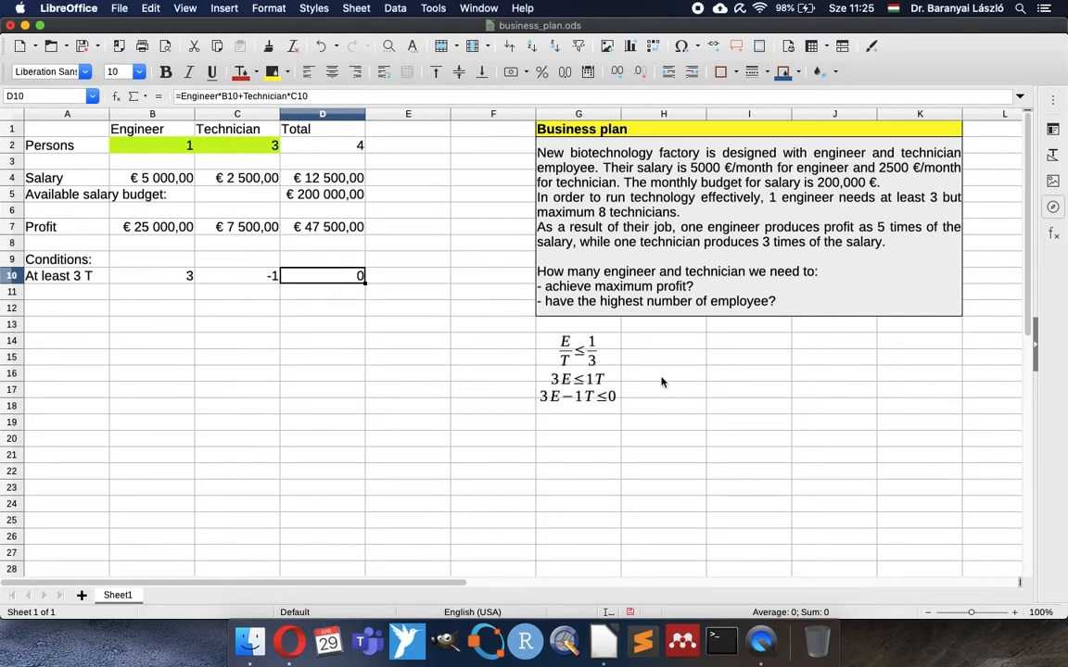
click(223, 146)
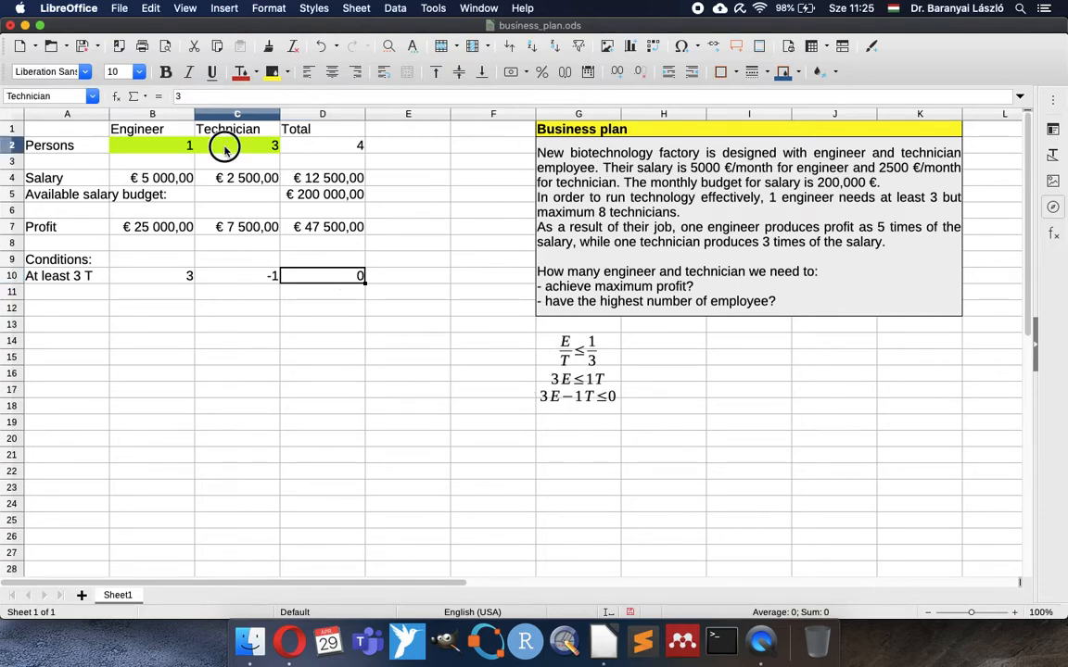
text(4)
key(Left)
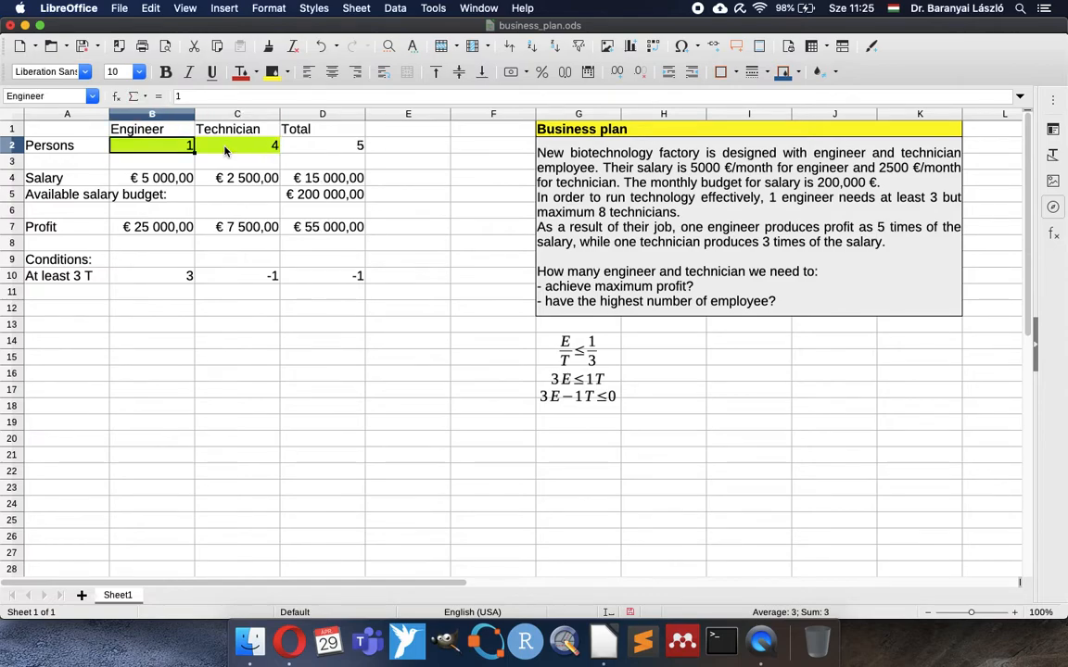
Enter the limit "<= 0" in E10 beside the condition's total and select the total in D10.
click(396, 281)
text(<= 0)
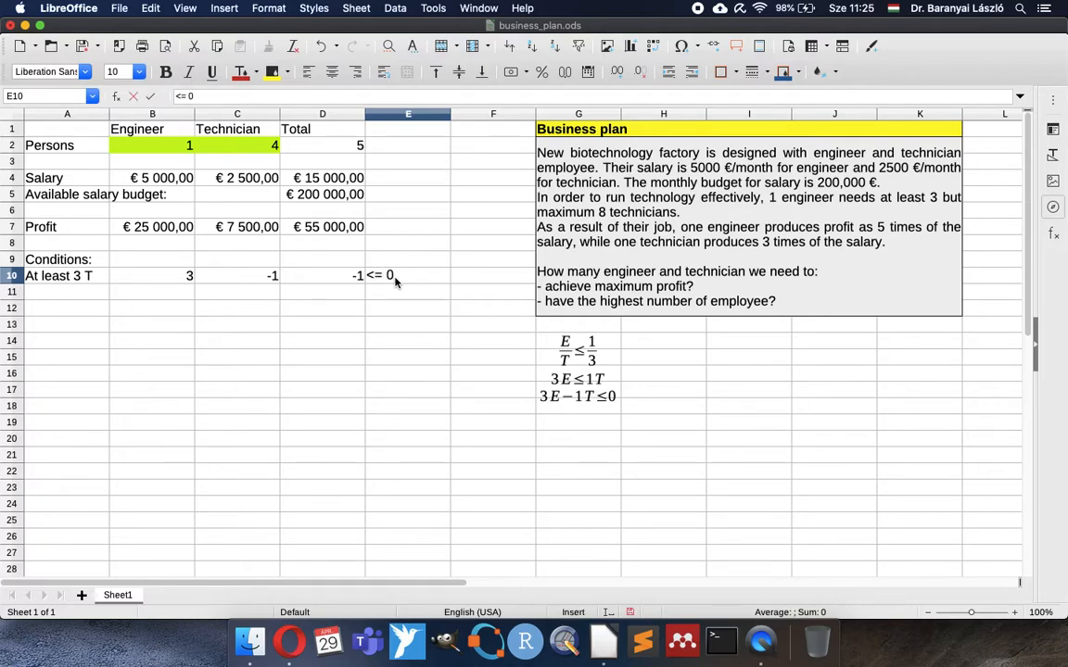
key(Return)
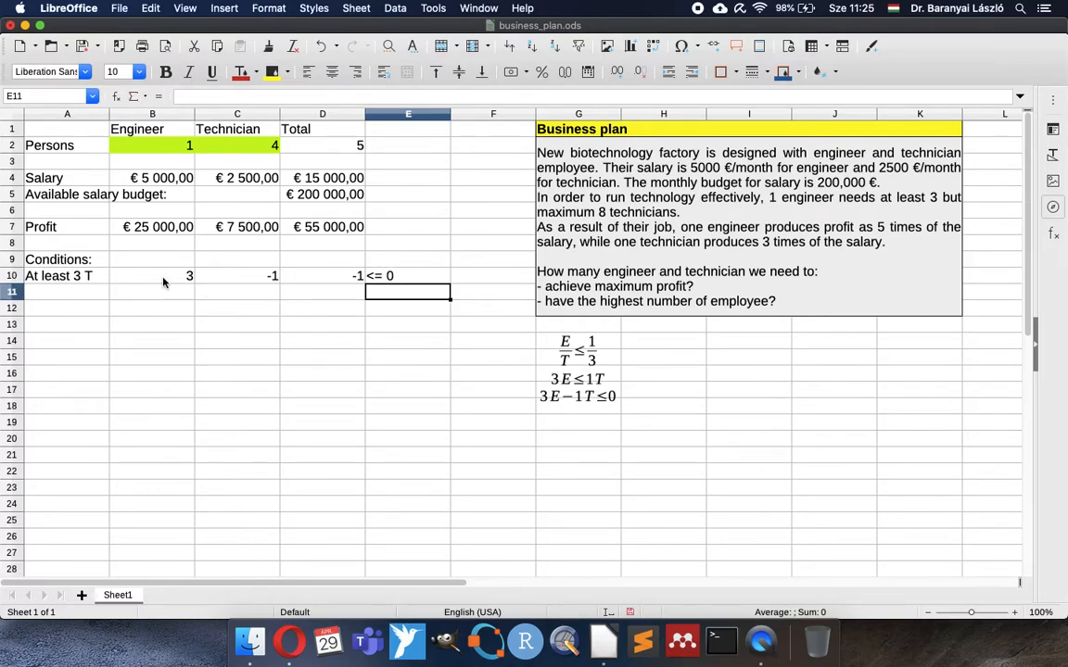
click(330, 276)
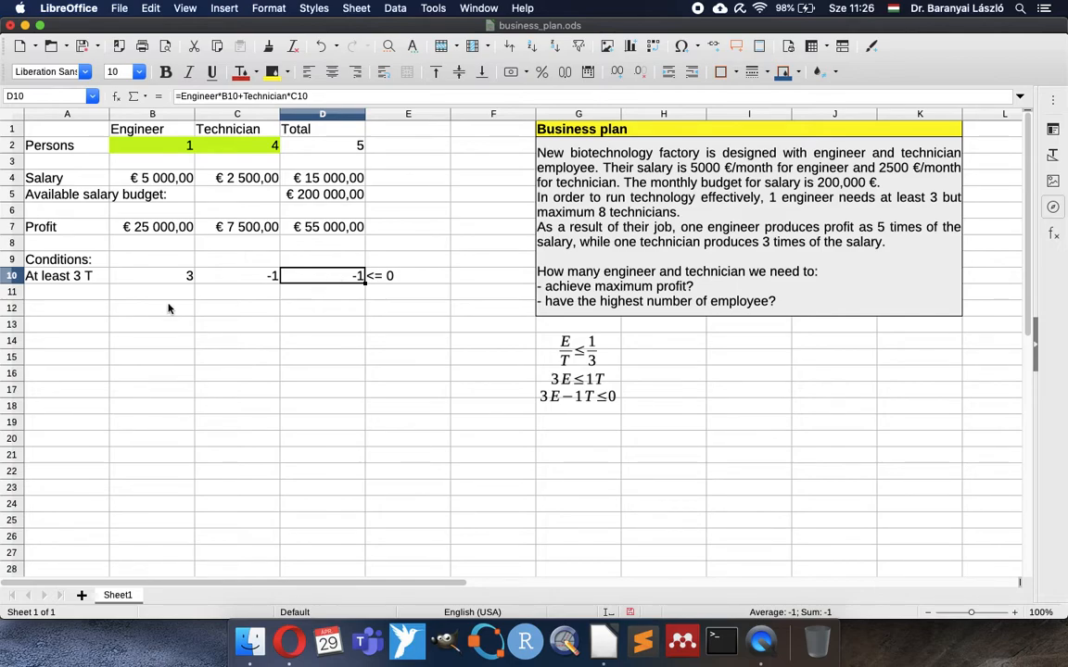
Add the condition row "Maximum 8 T" in A11 with the coefficients 8 for engineers and -1 for technicians.
click(82, 293)
text(Maximum )
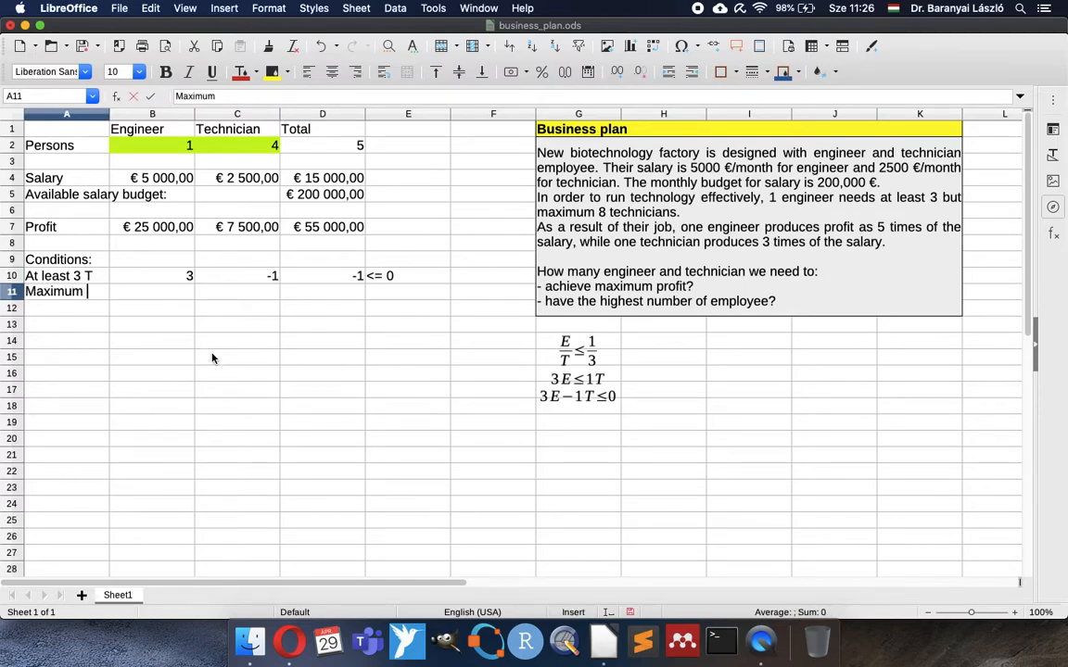
text(8 T)
key(Tab)
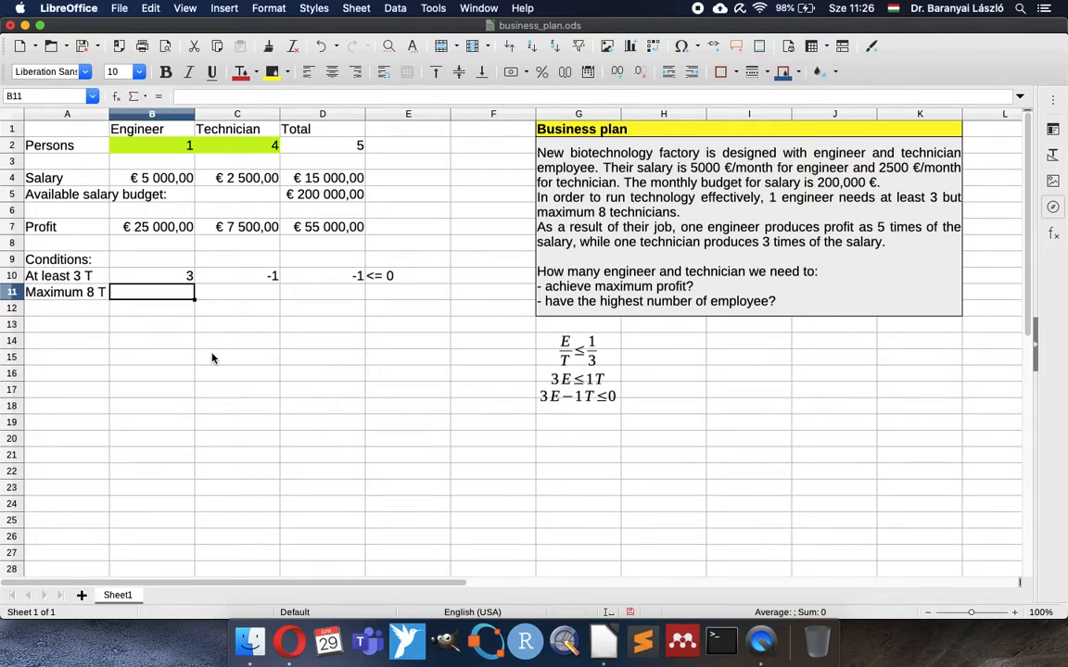
text(8)
key(Tab)
text(-1)
key(Tab)
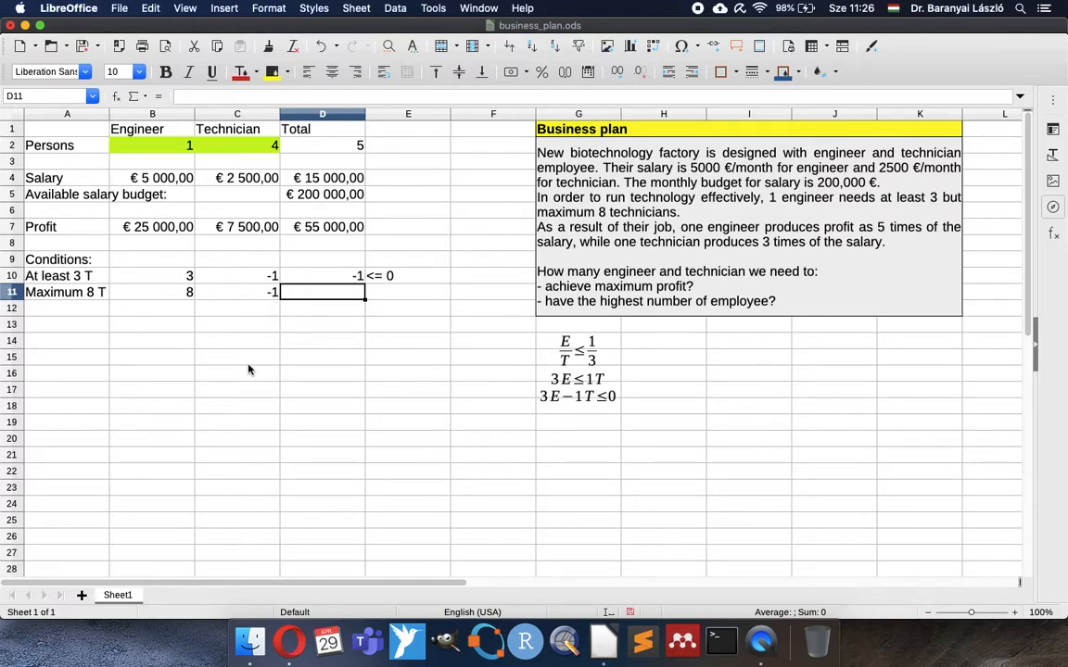
Copy the condition total formula from D10 to D11.
key(Up)
key(ctrl+c)
key(Down)
key(ctrl+v)
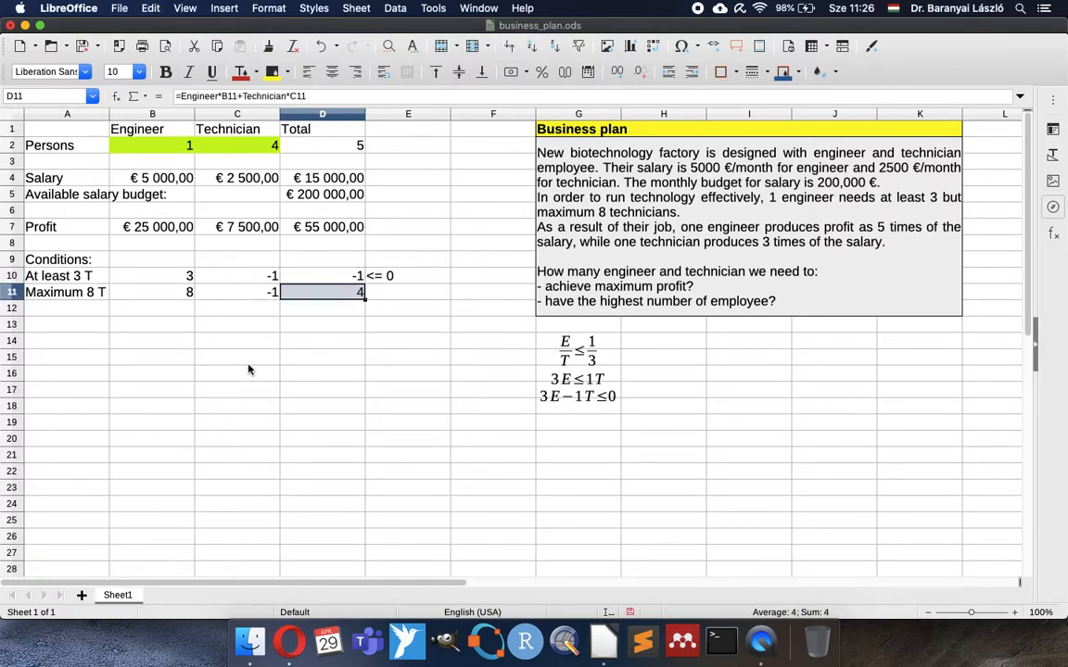
Test the maximum condition by setting the number of technicians in C2 to 8, 9 and 7 in turn.
click(225, 148)
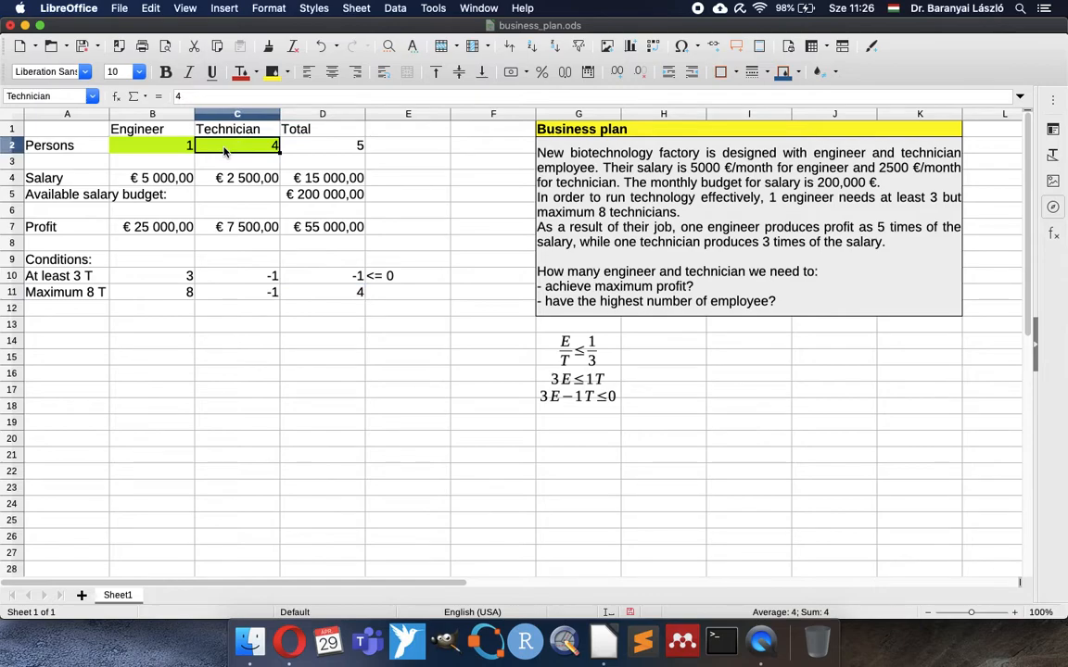
text(8)
key(Left)
key(Right)
text(9)
key(Return)
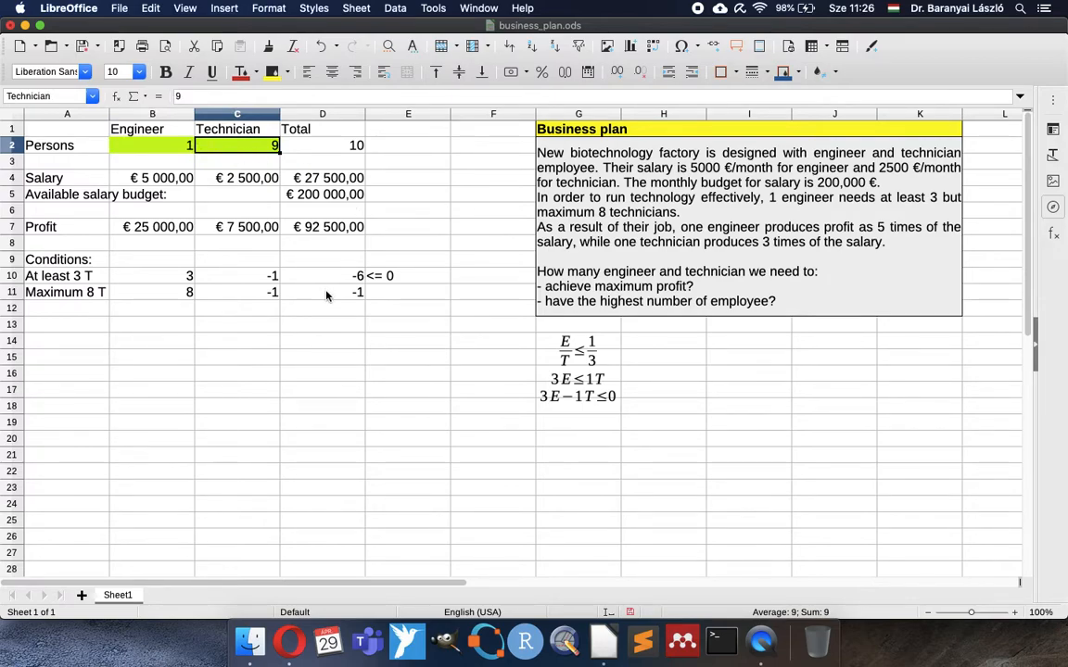
text(7)
key(Left)
key(Right)
Enter the limit ">= 0" in E11 beside the maximum condition's total.
click(413, 298)
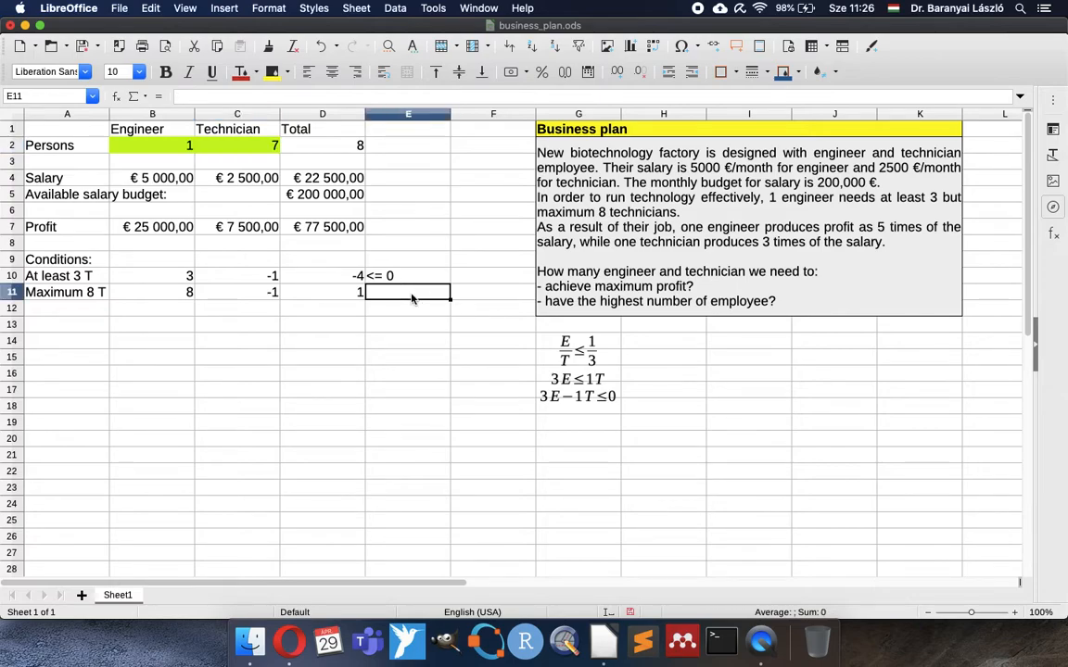
text(>= )
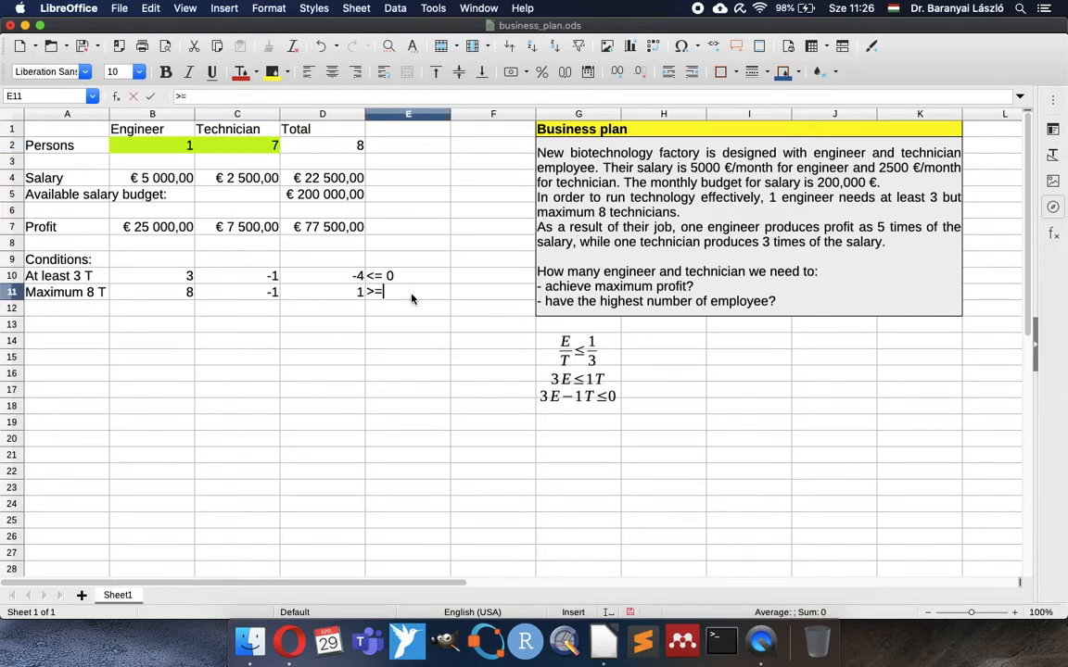
text(0)
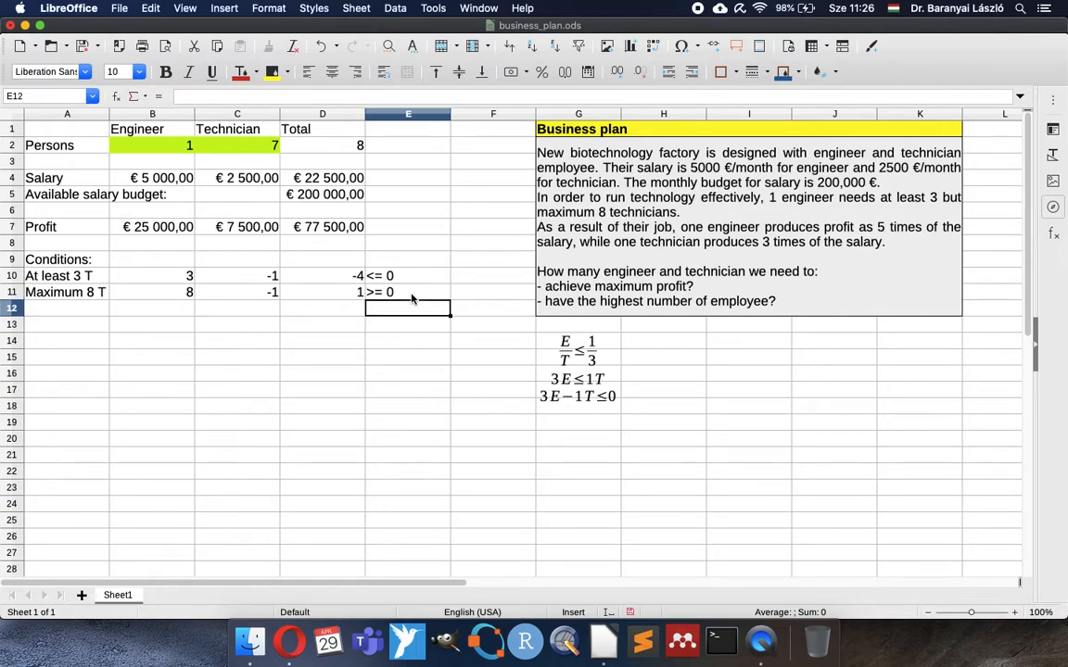
key(Left)
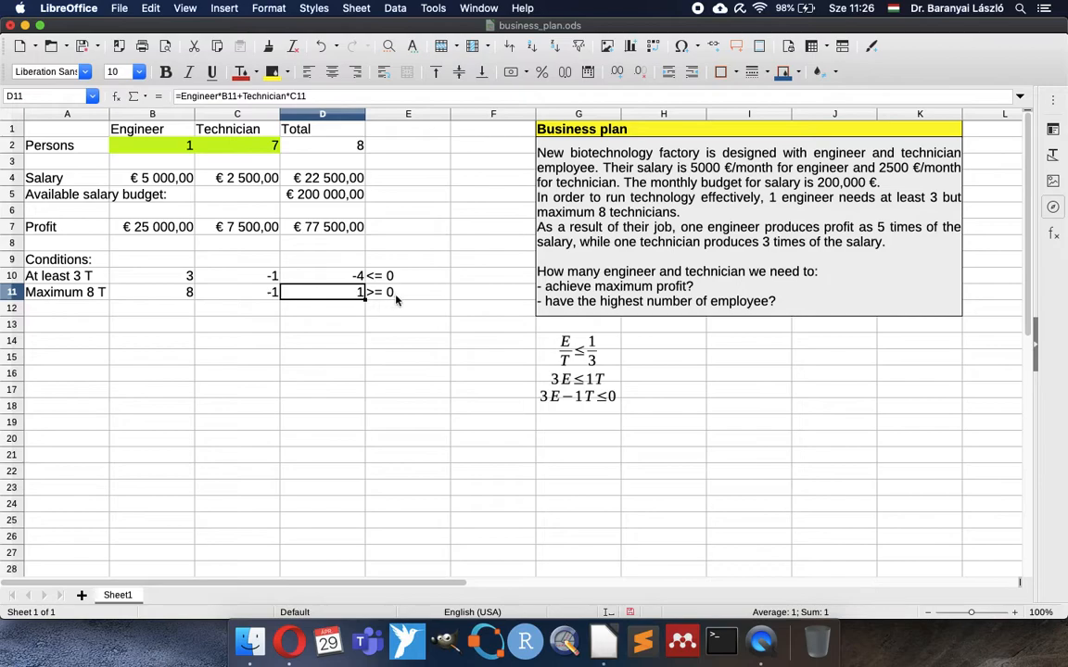
Set the number of technicians in C2 to 1.
click(235, 146)
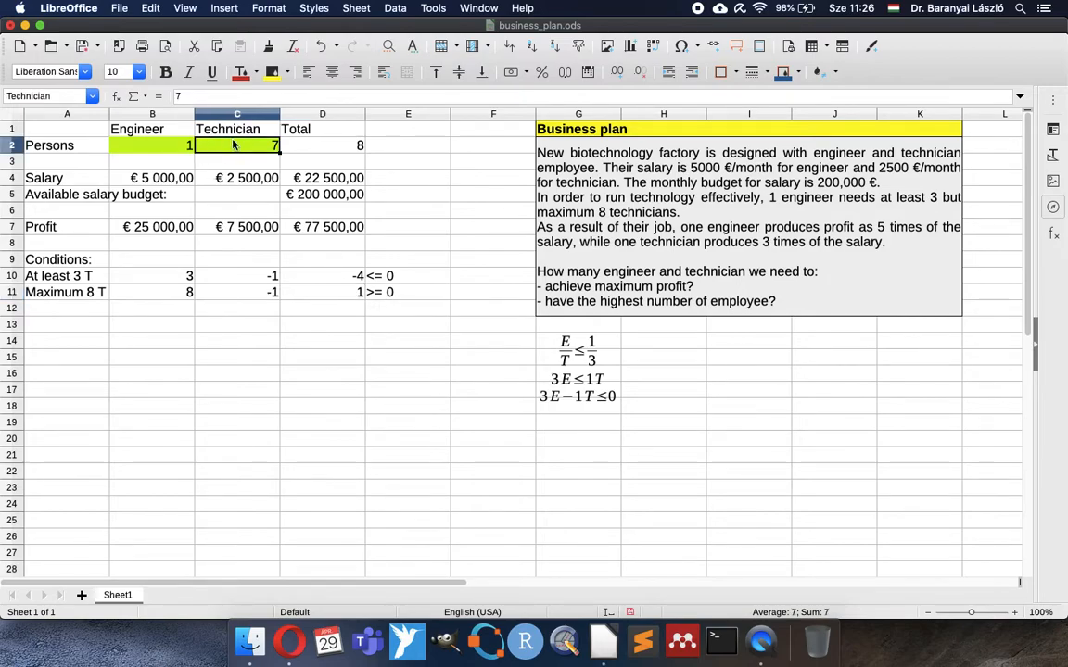
text(1)
key(Left)
key(Right)
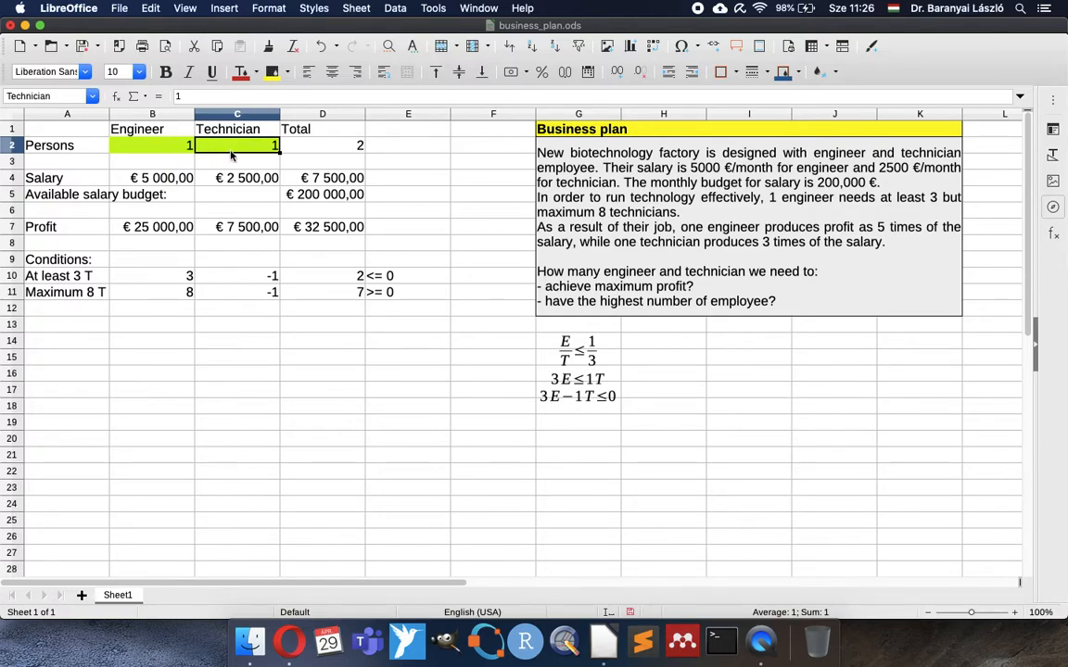
Give the total profit cell D7 a light red background.
click(343, 230)
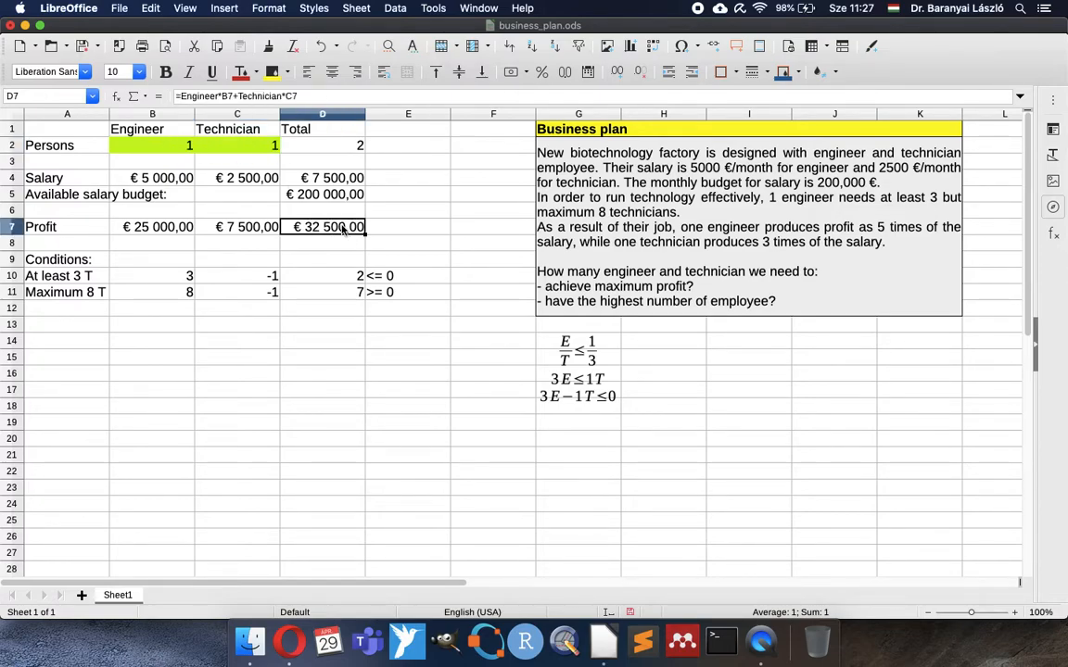
click(287, 72)
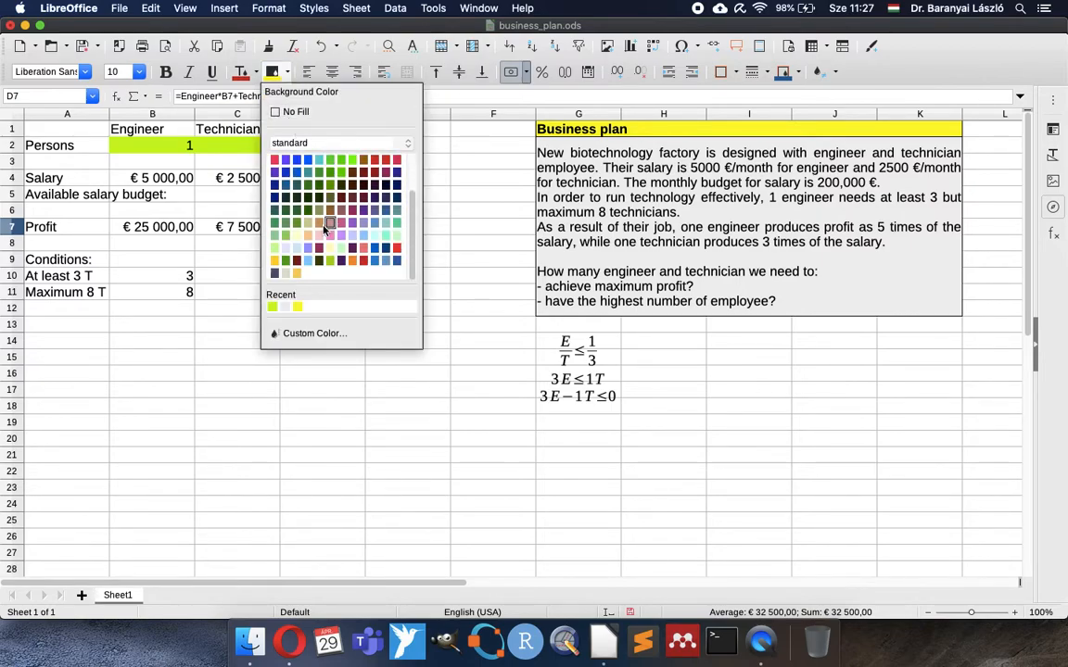
click(317, 236)
click(340, 244)
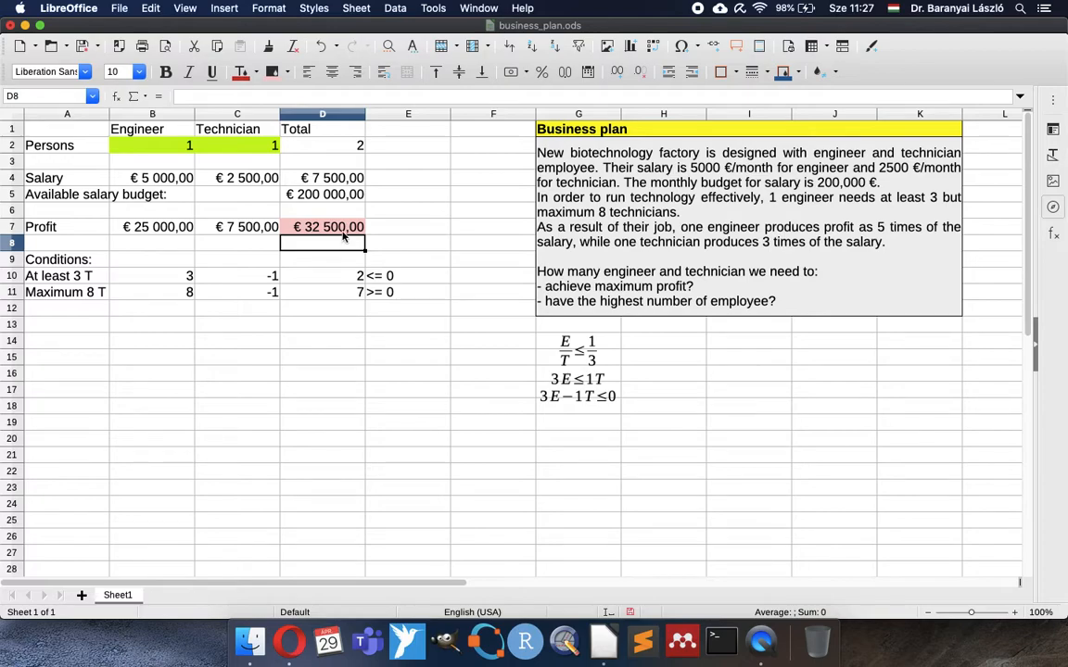
Start the Solver and set its target cell to the total profit in D7.
click(432, 9)
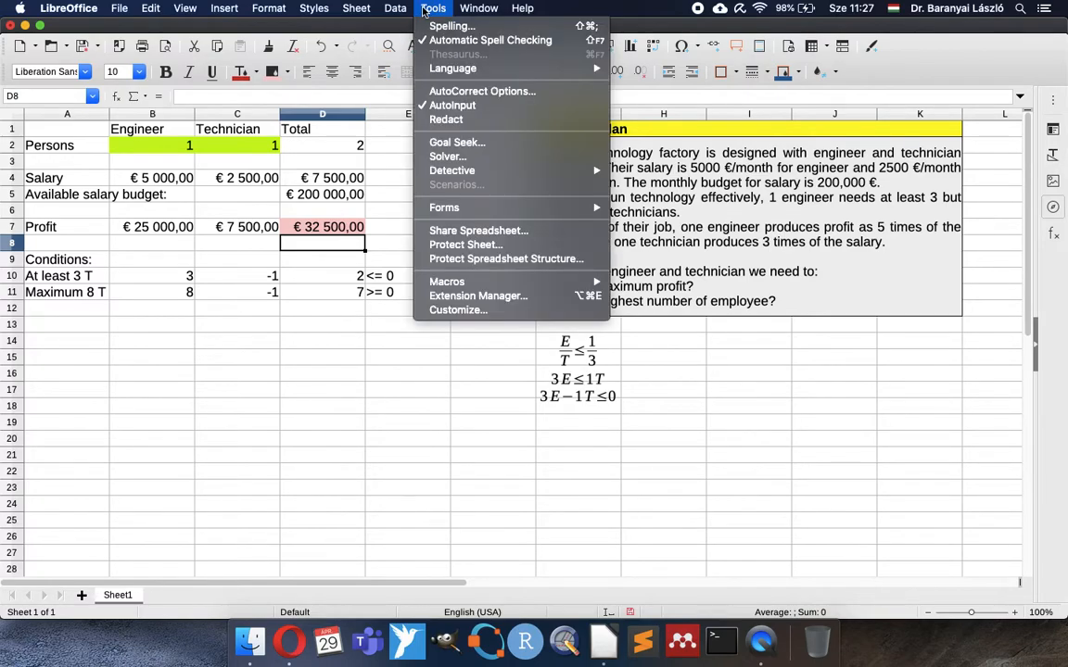
click(452, 158)
drag(437, 137, 689, 198)
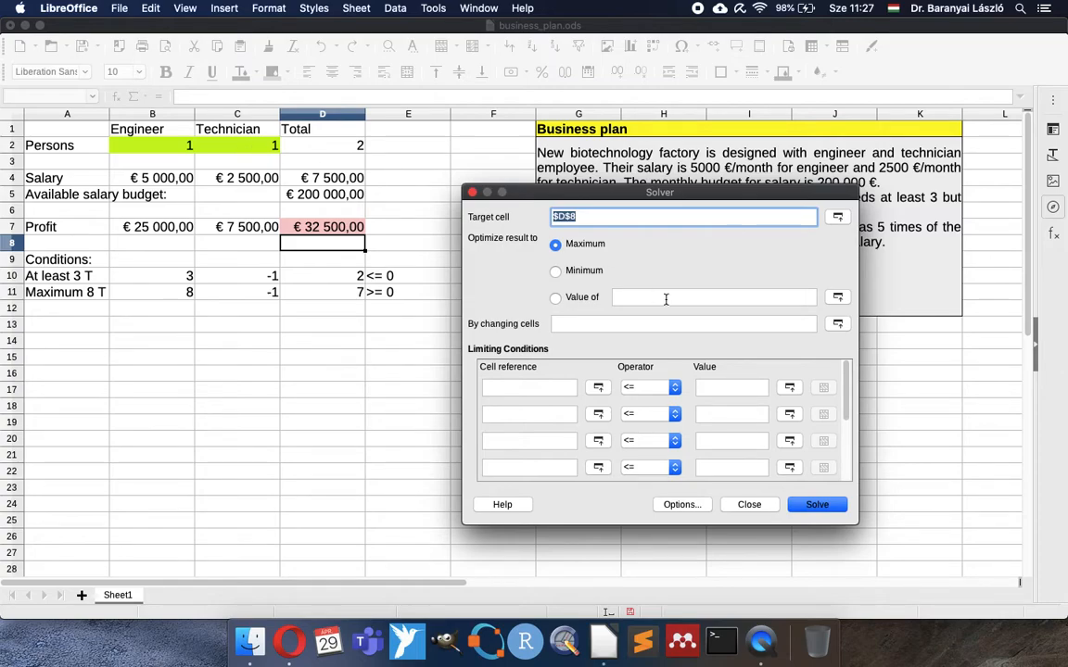
click(838, 218)
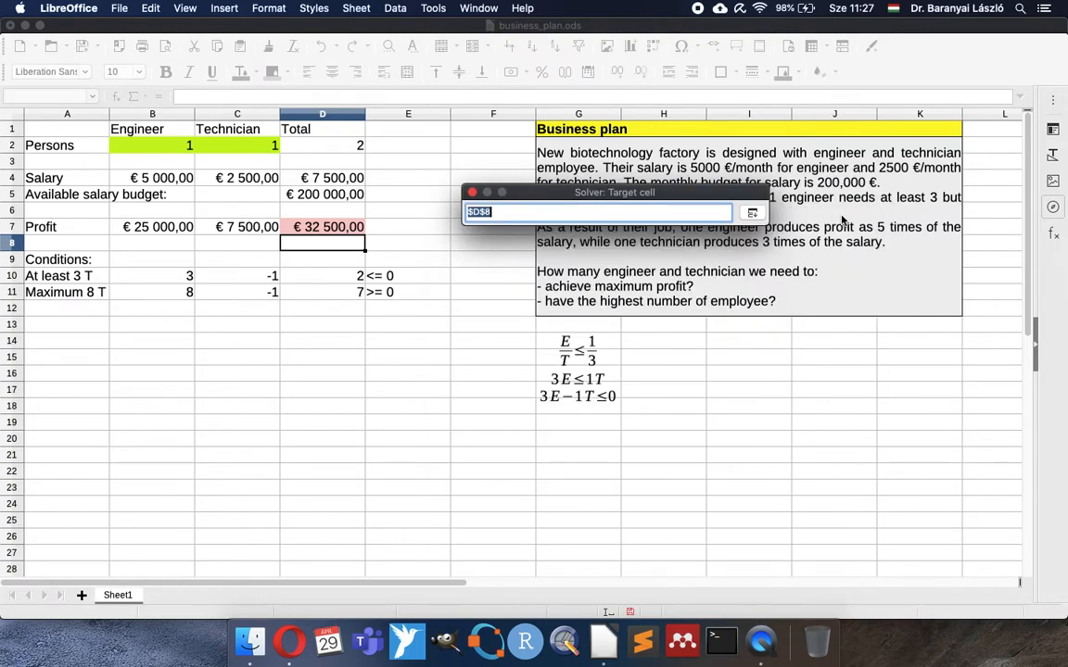
click(329, 232)
click(752, 213)
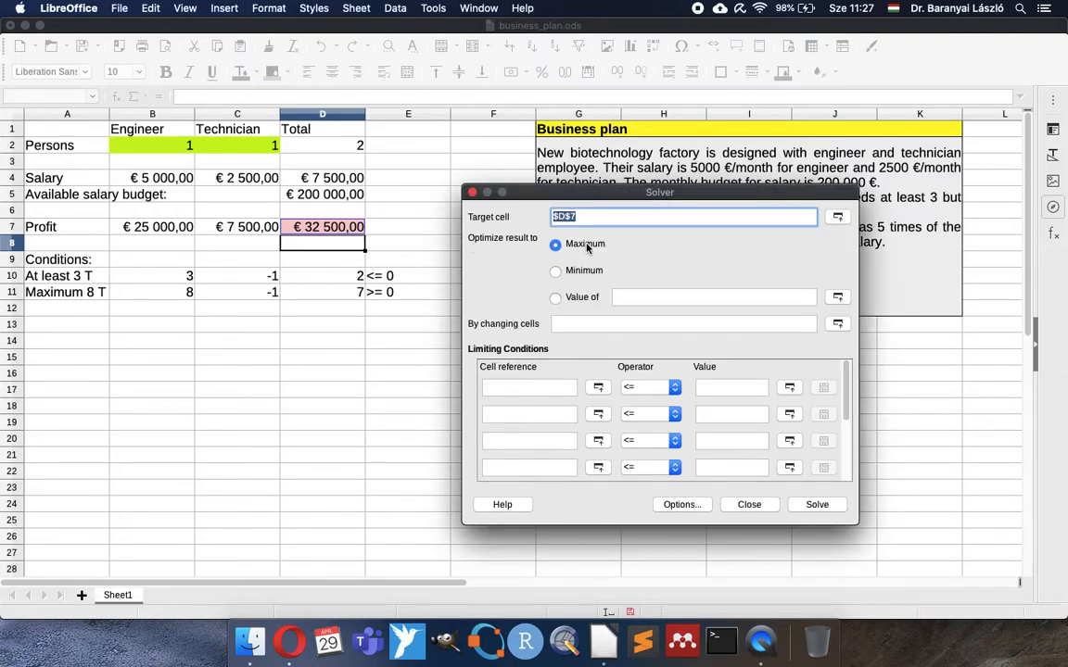
Set the Solver's changing cells to the engineer and technician numbers in B2:C2 and review the target and changing cells.
click(700, 323)
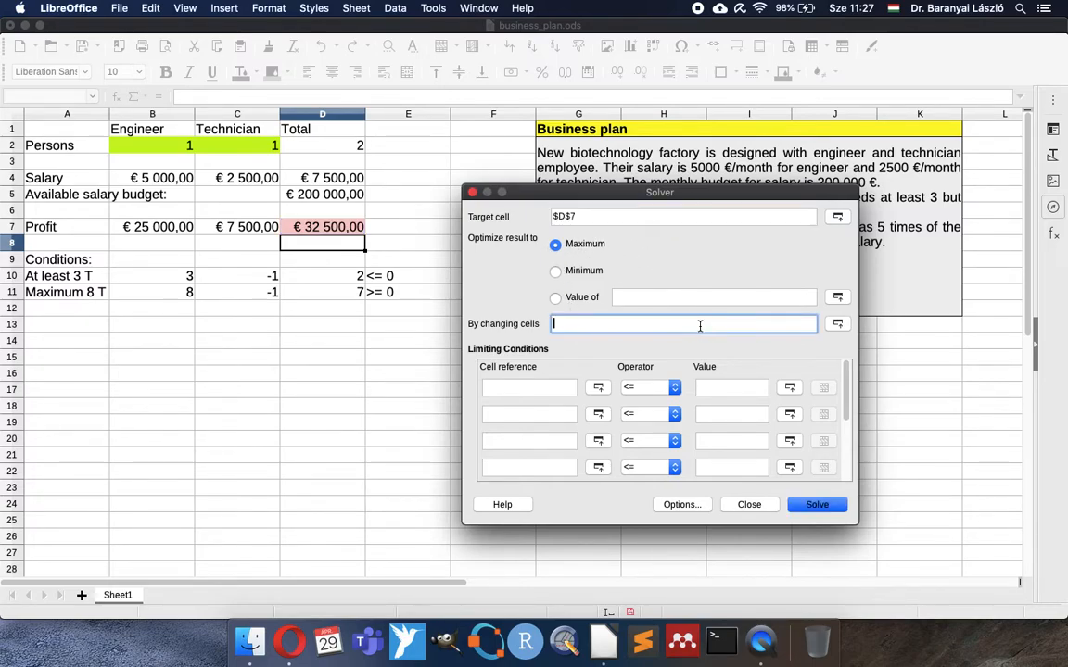
click(838, 325)
drag(169, 147, 216, 150)
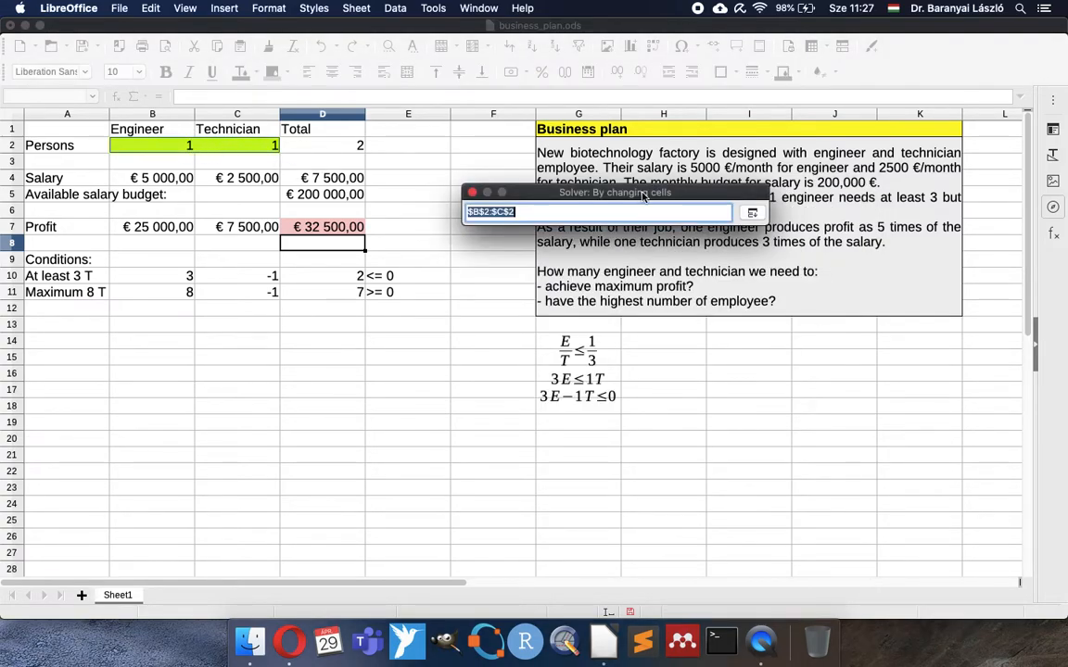
click(756, 214)
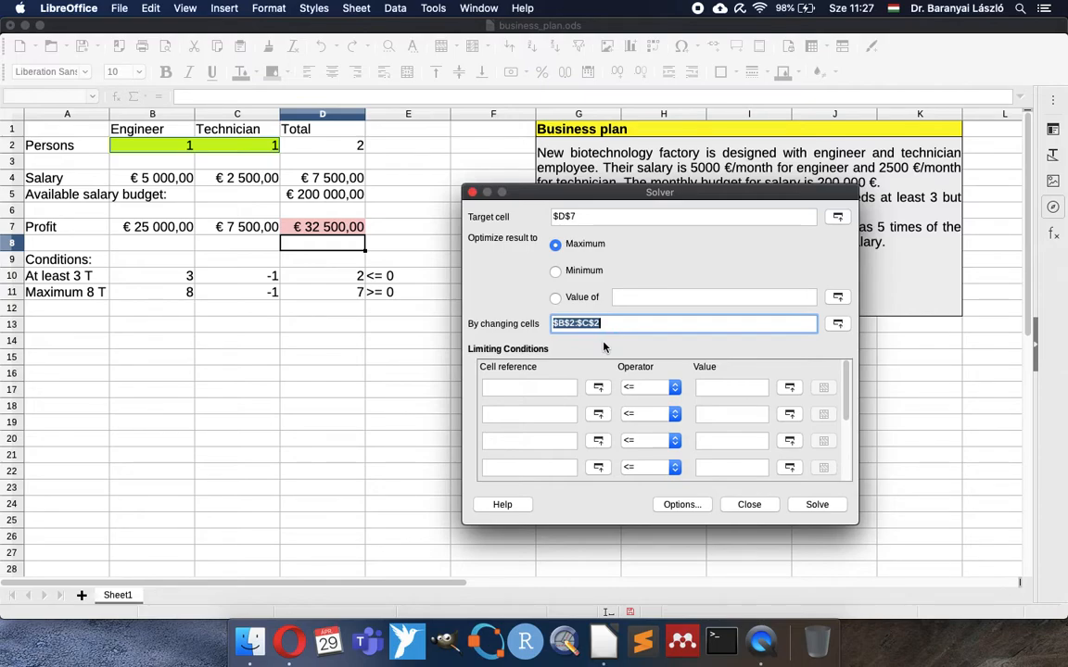
click(595, 218)
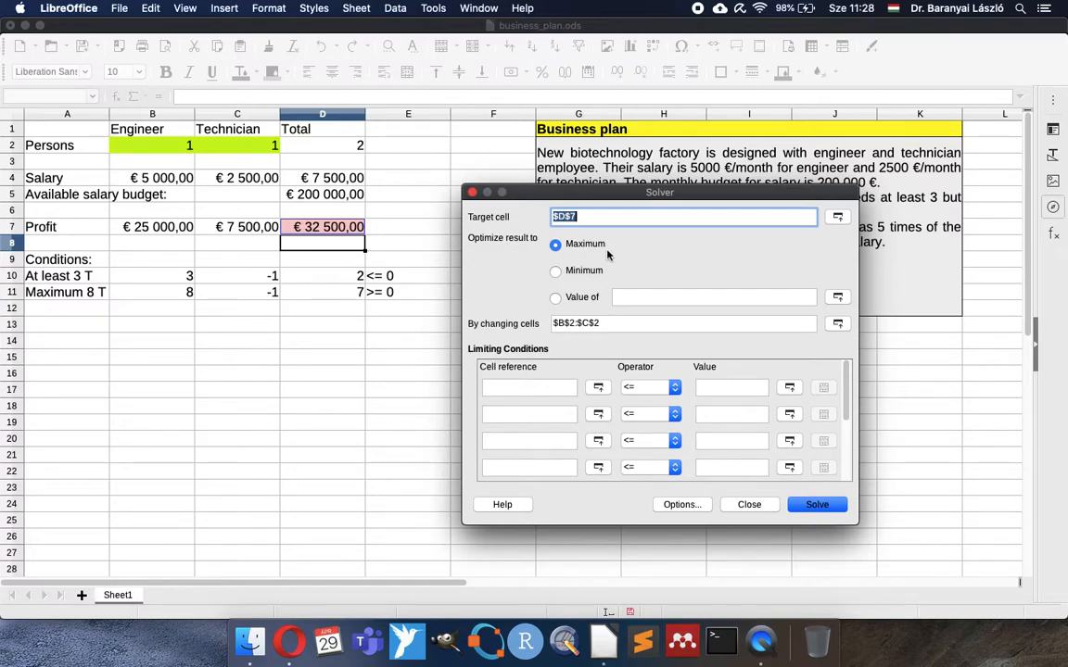
click(624, 323)
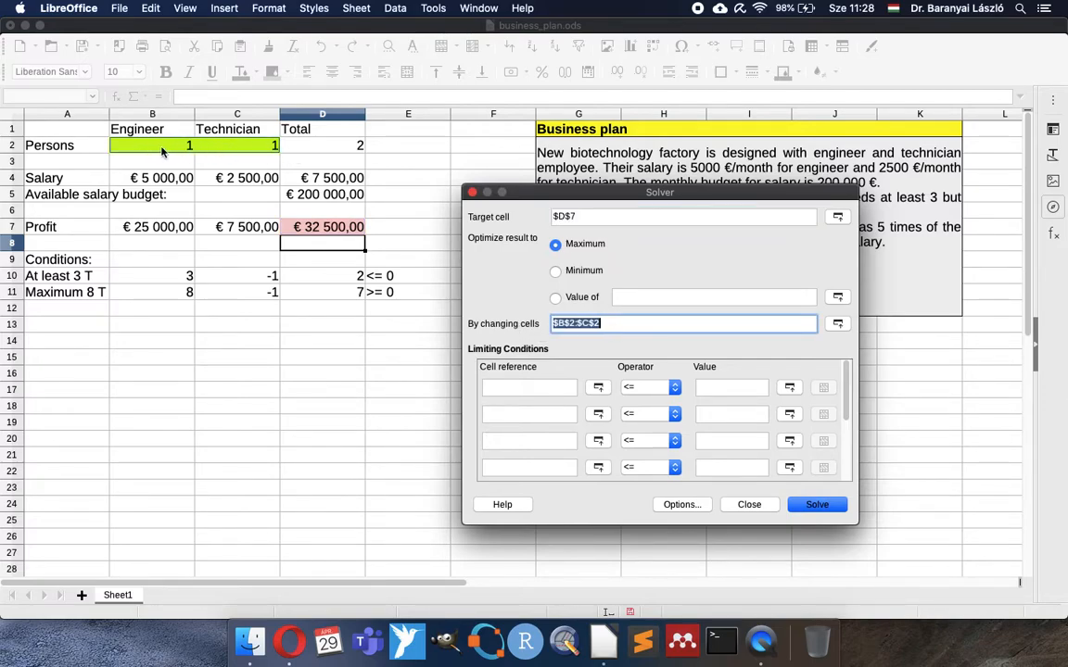
Add the first limiting condition that the total salary in D4 is <= the available budget in D5.
click(526, 389)
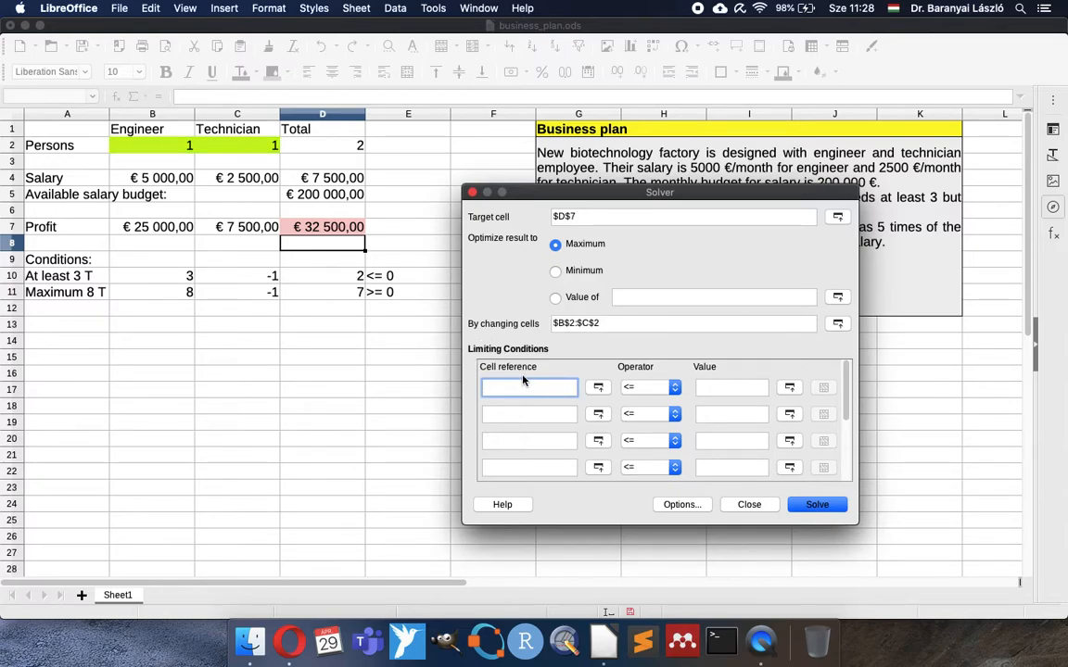
click(306, 178)
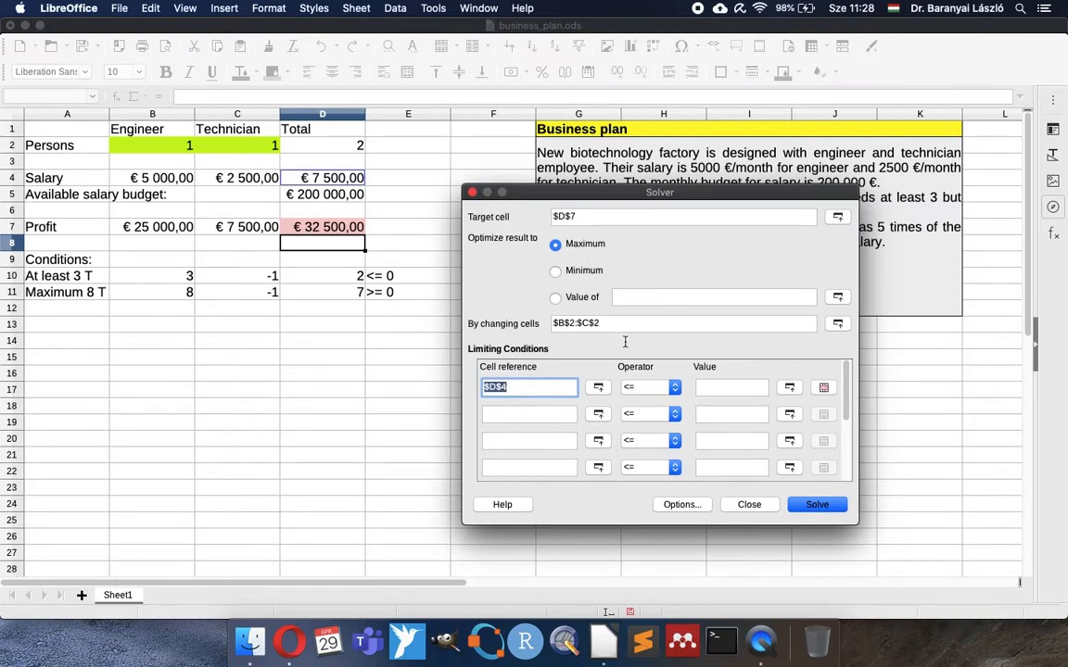
click(714, 388)
click(332, 199)
Add the second limiting condition that the "At least 3 T" total in D10 is <= 0.
click(534, 415)
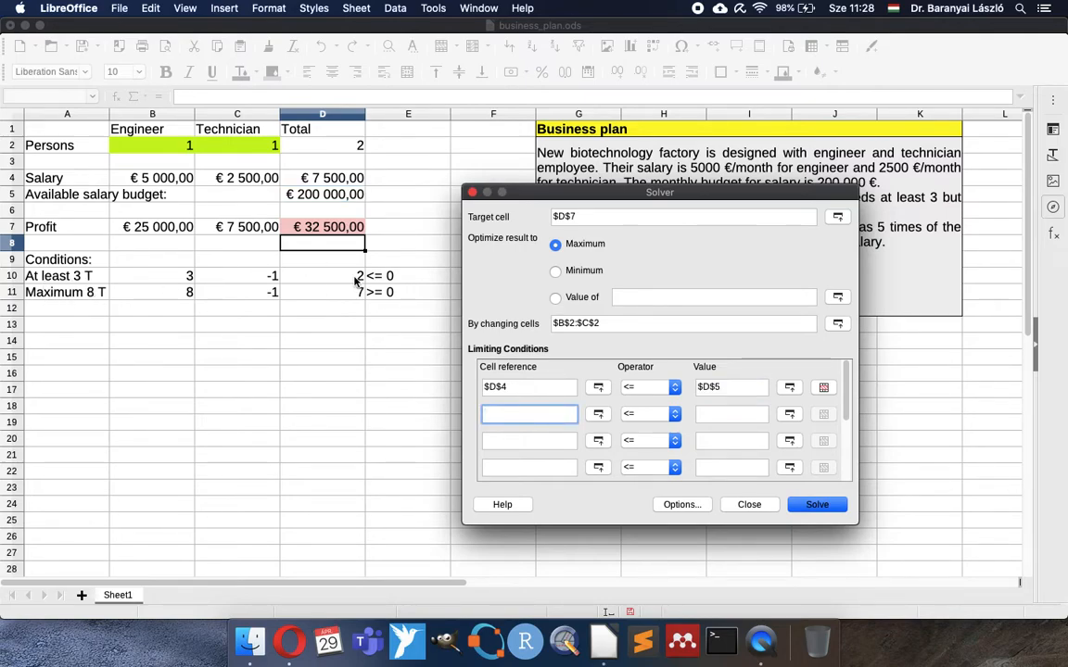
click(346, 281)
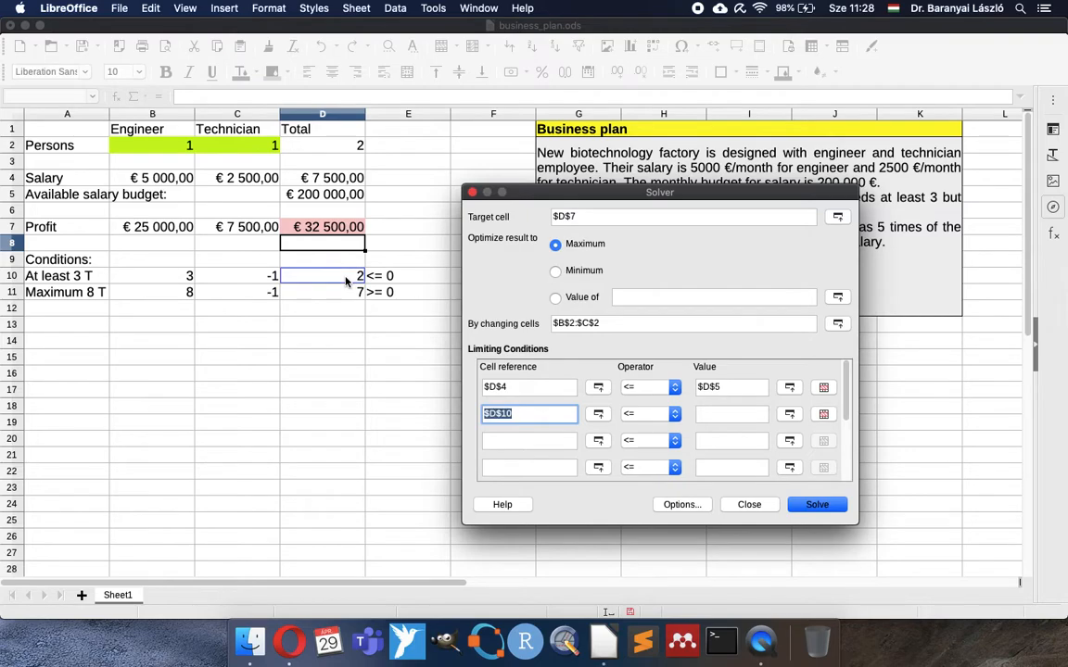
click(721, 414)
text(0)
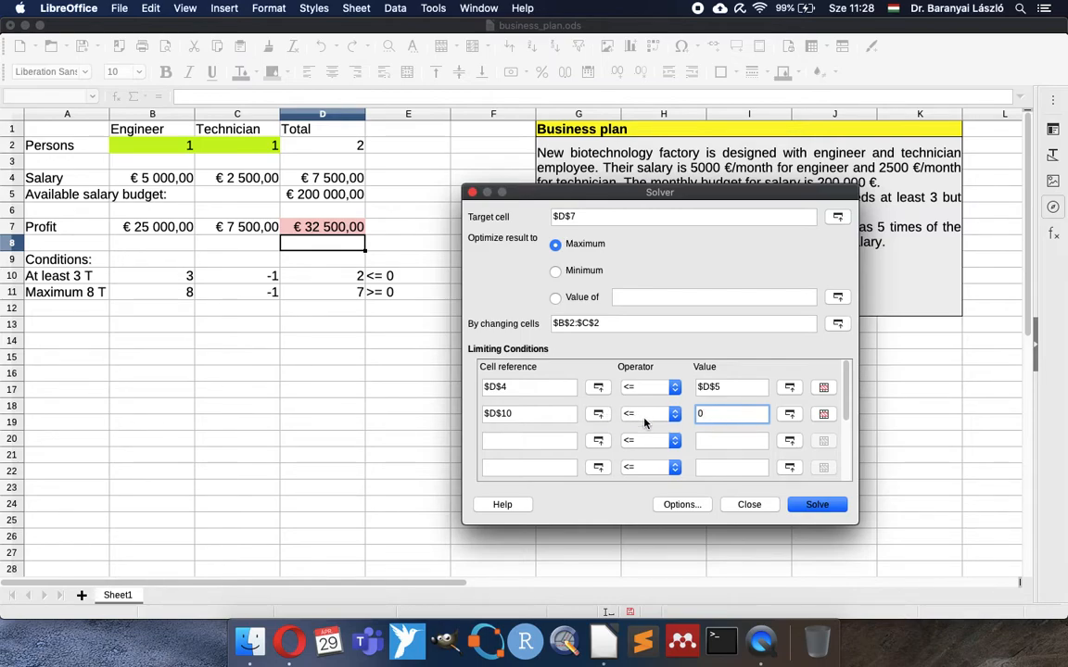
Add the third limiting condition that the "Maximum 8 T" total in D11 is => 0.
click(523, 445)
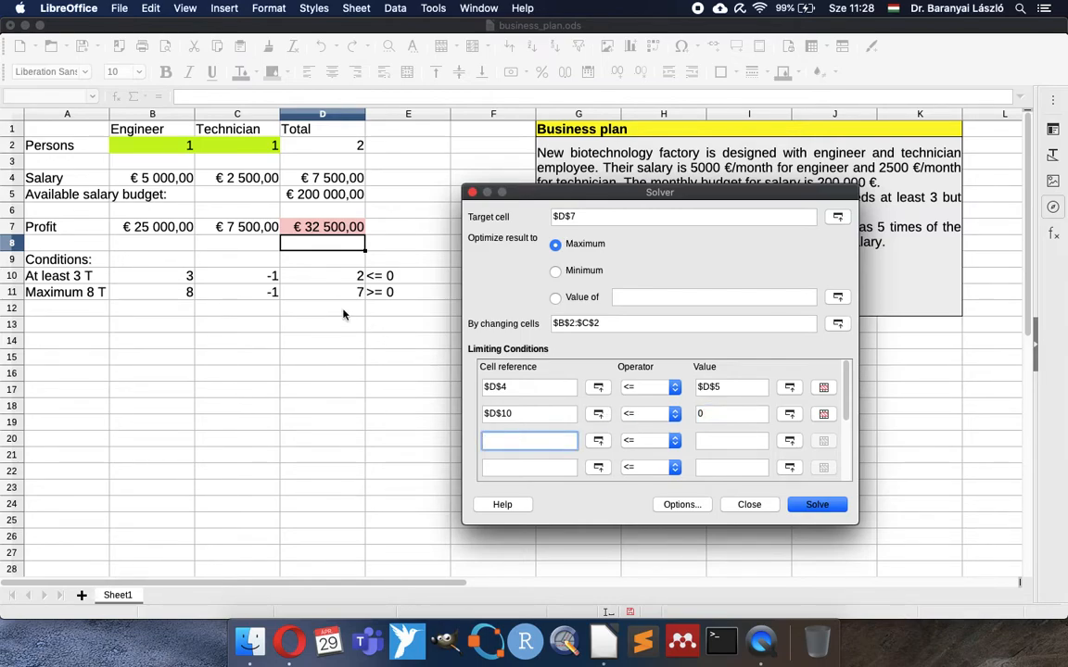
click(332, 293)
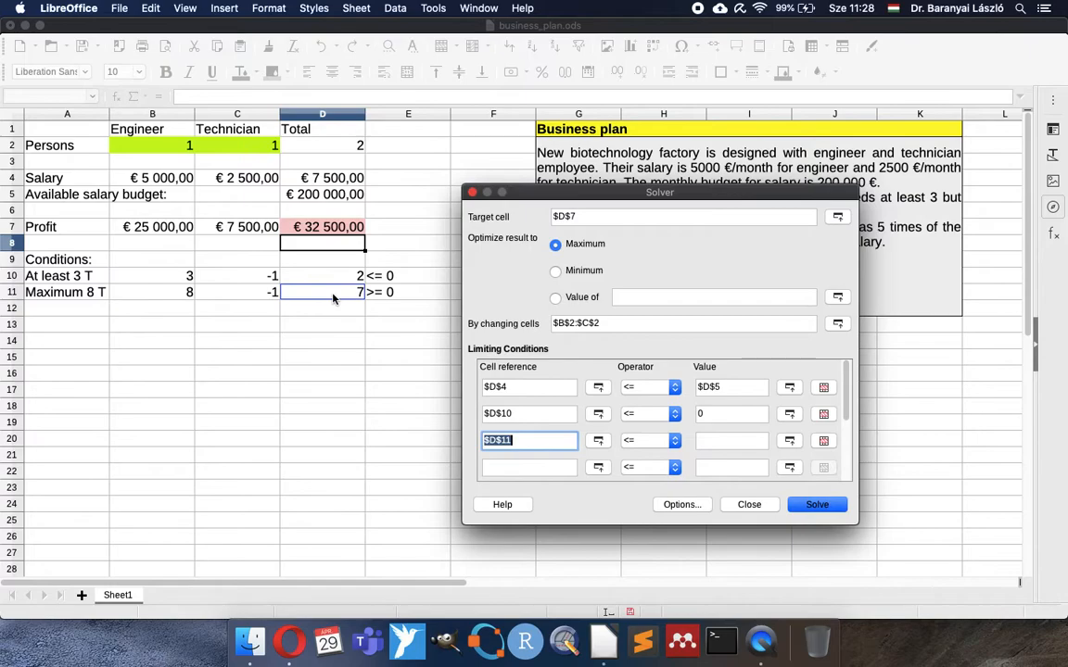
click(649, 440)
click(642, 479)
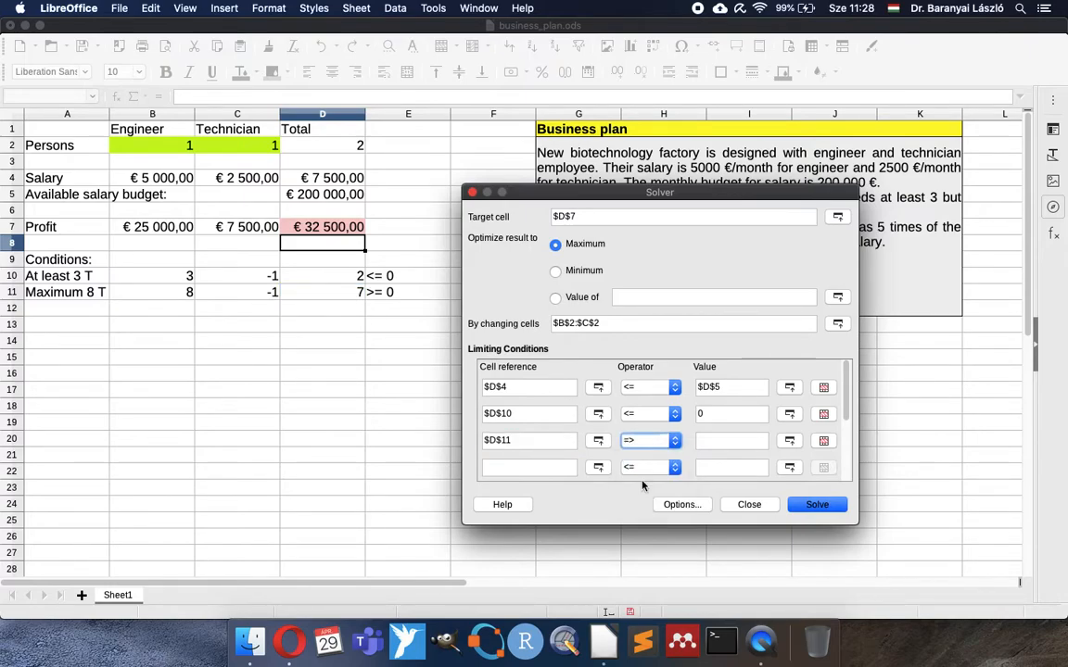
click(718, 441)
text(0)
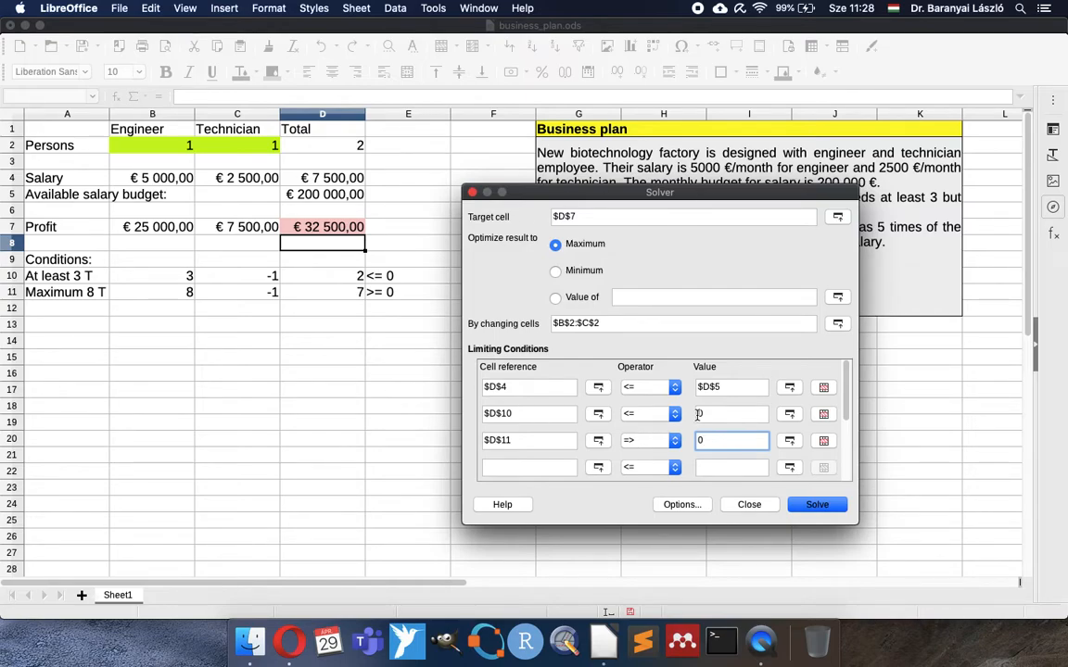
Solve with the LibreOffice Linear Solver engine and variables assumed as non-negative, and keep the result.
click(692, 507)
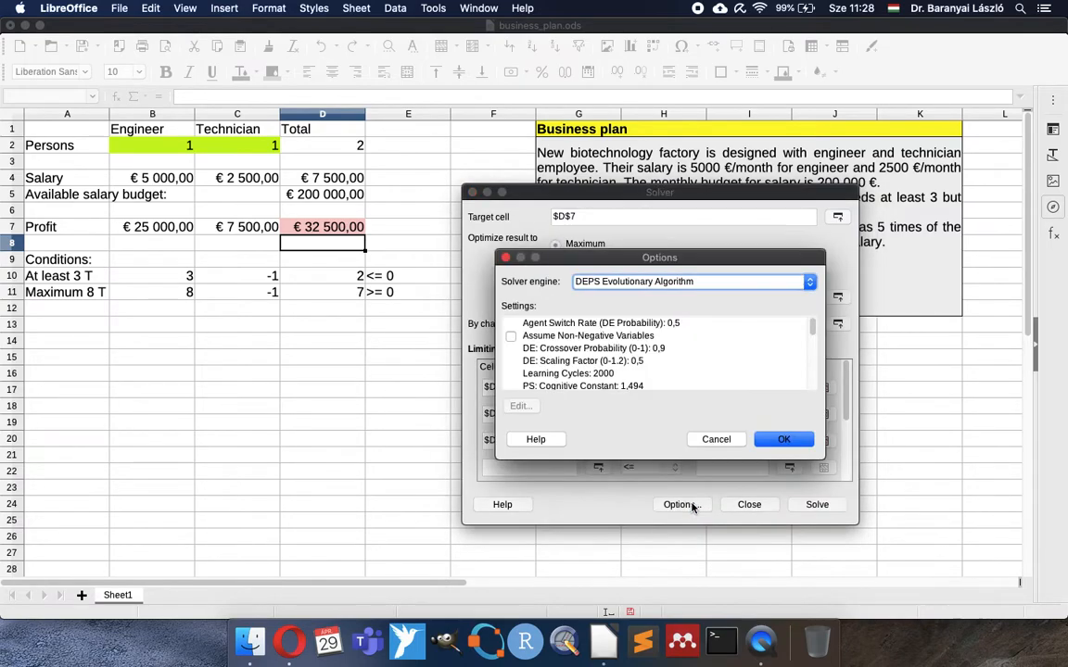
click(678, 287)
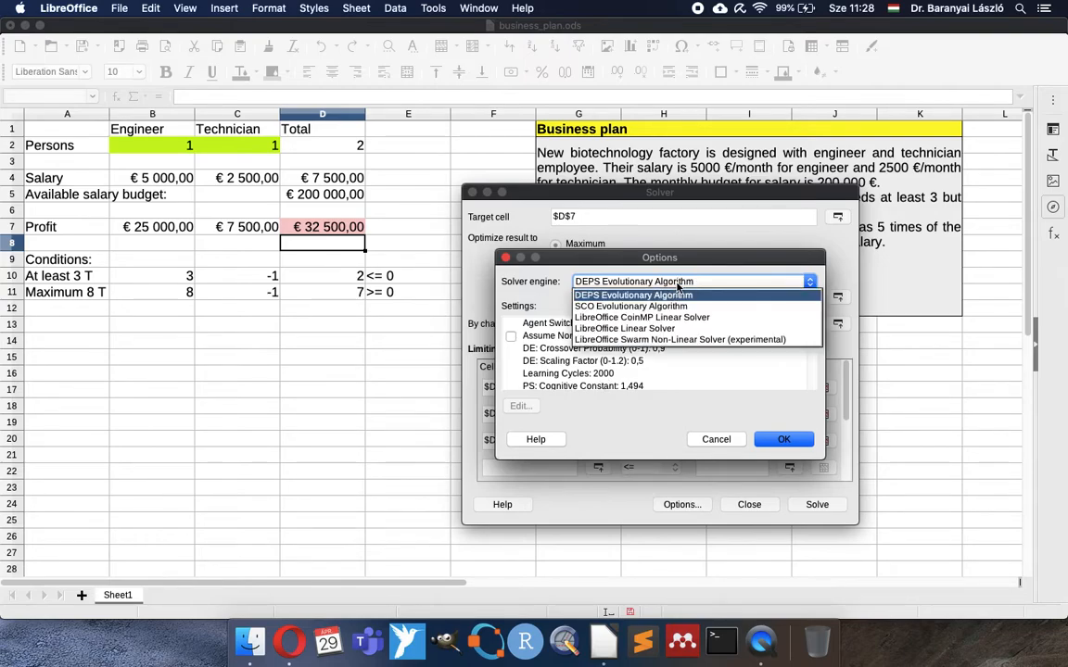
click(602, 332)
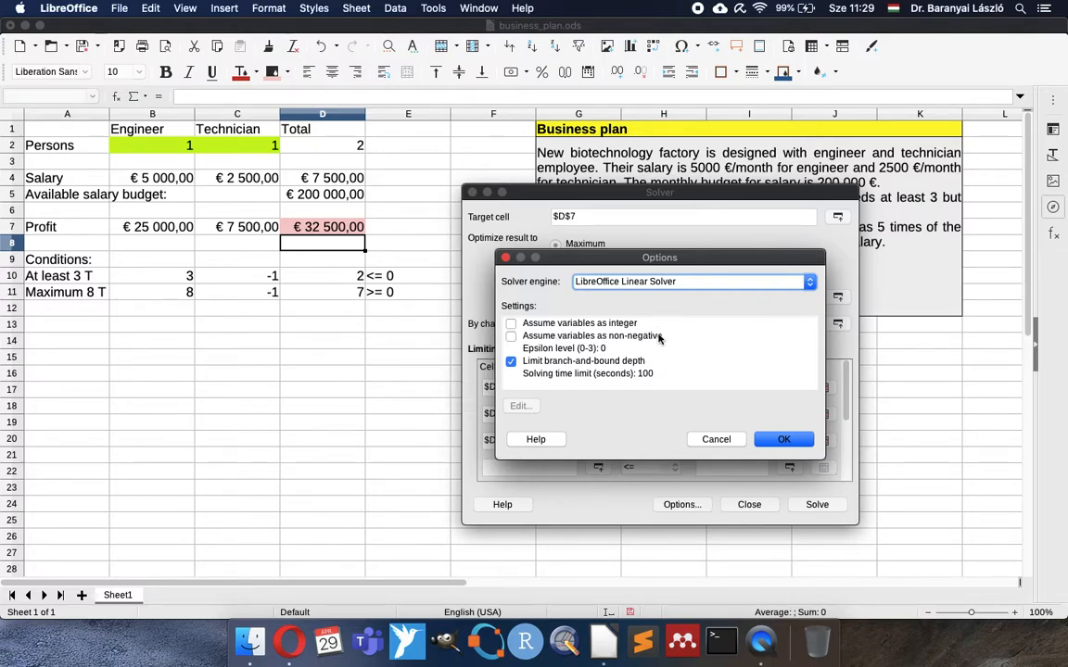
click(512, 337)
click(512, 338)
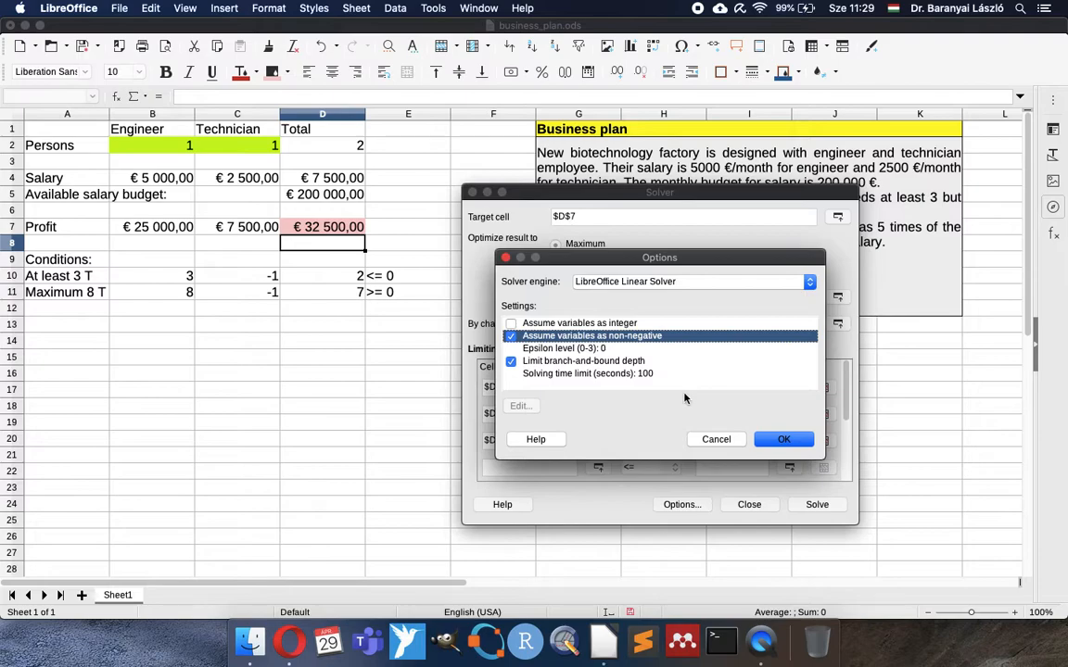
click(789, 439)
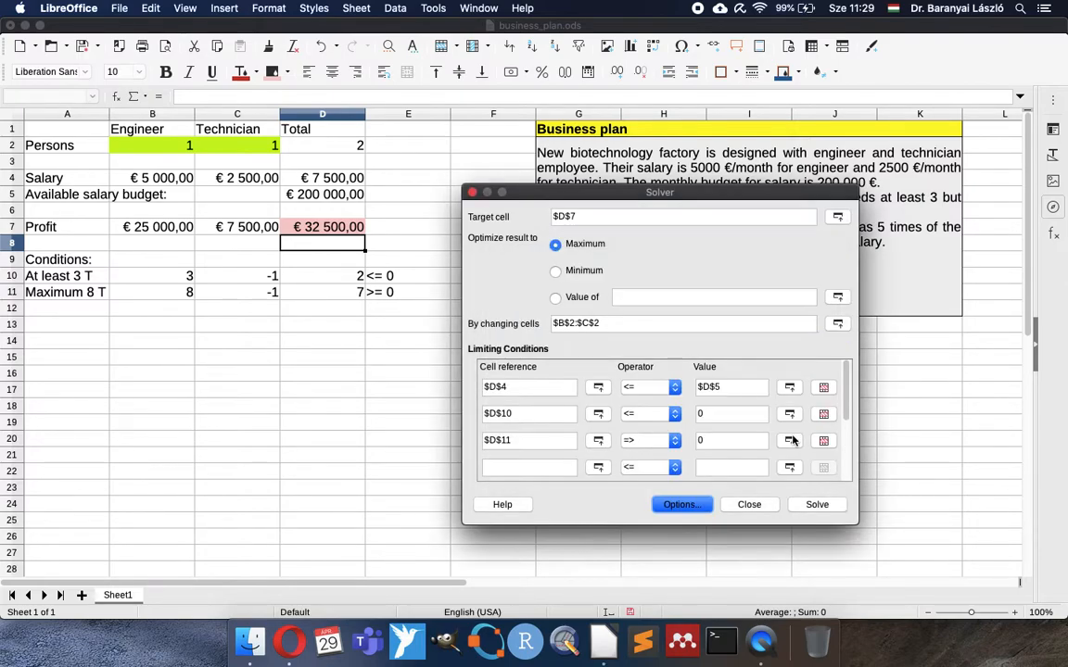
click(810, 508)
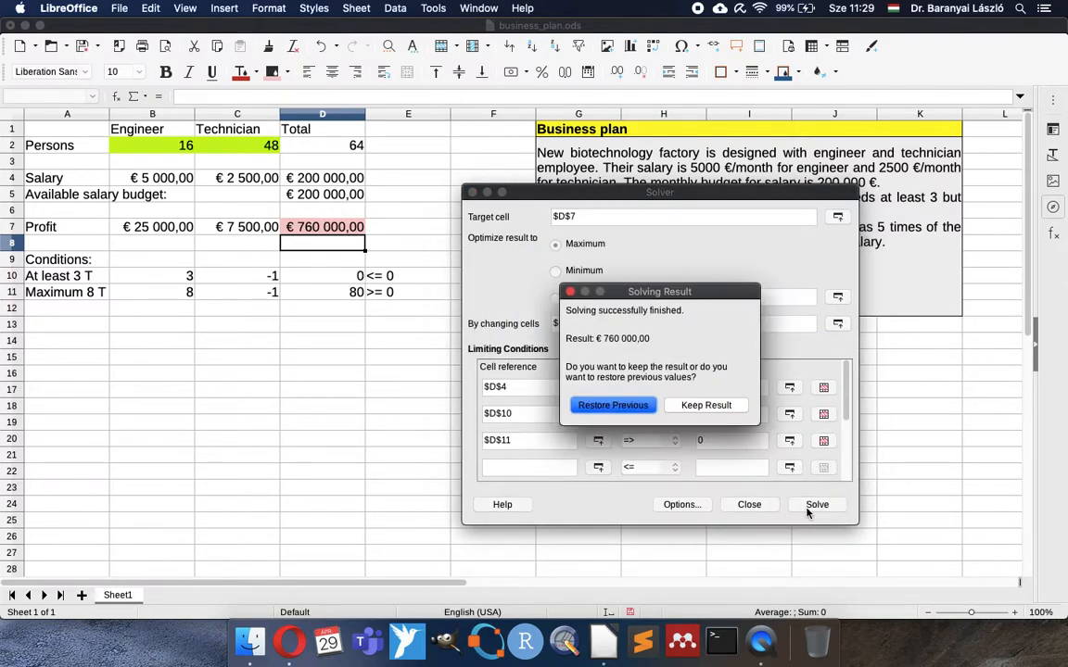
click(716, 409)
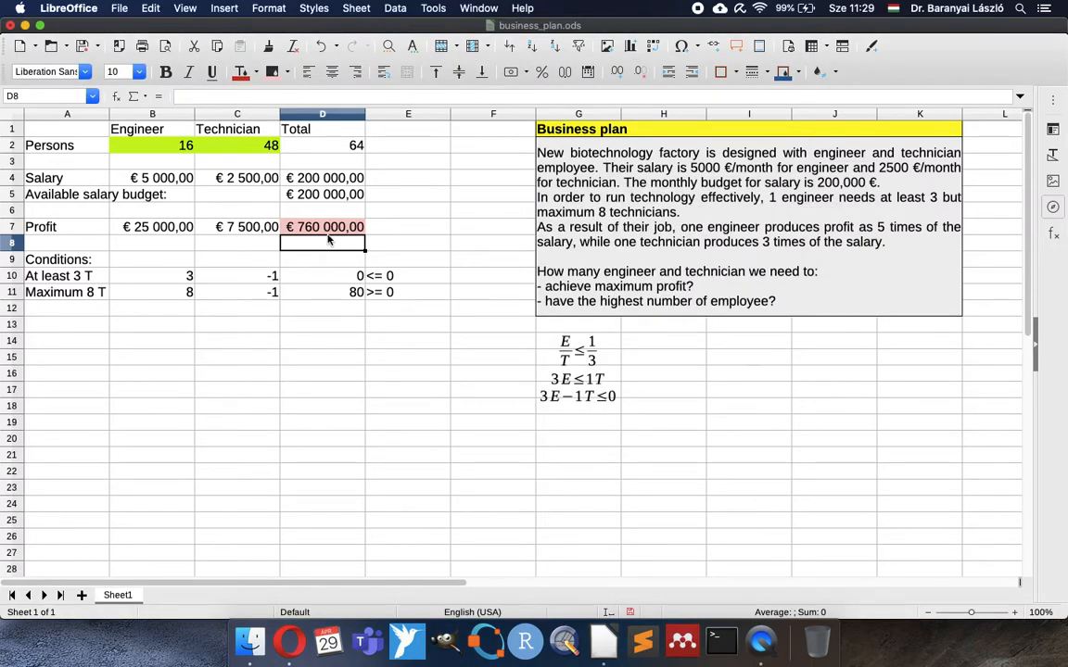
Copy the persons table in A1:D2 and paste only its text and numbers at A15.
drag(88, 126, 288, 156)
key(super+c)
click(90, 362)
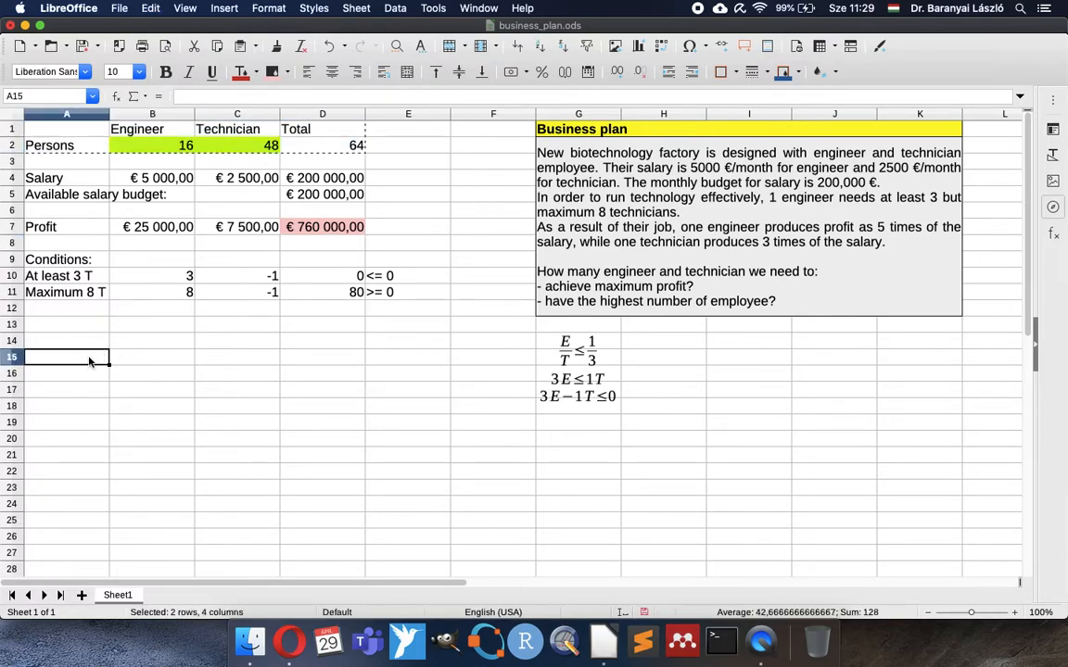
key(super+shift+v)
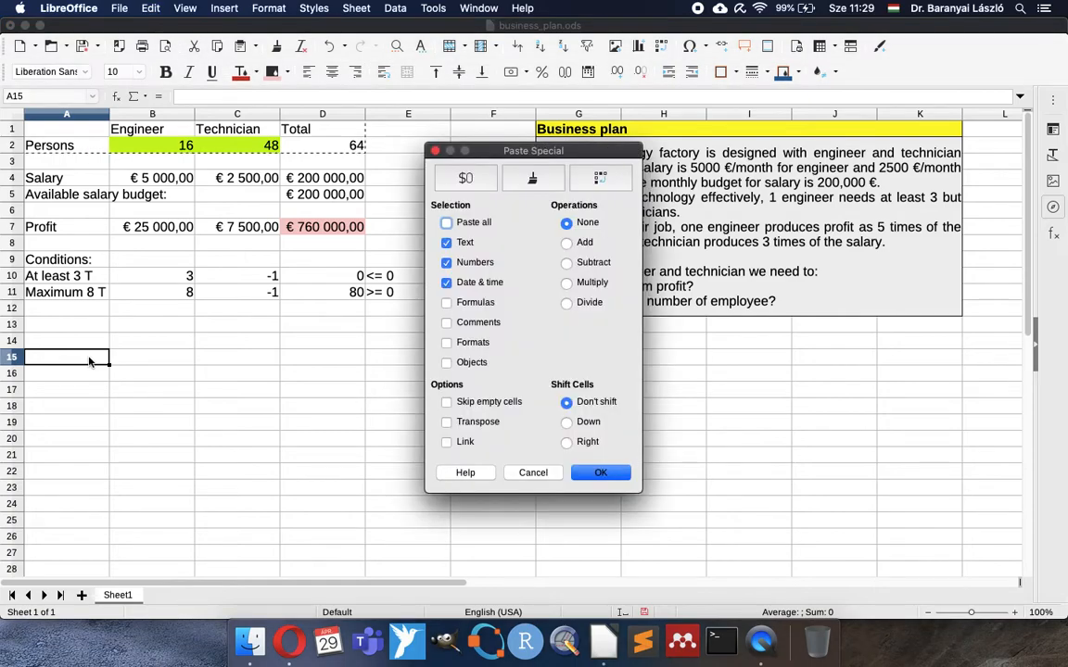
key(Return)
Add the header "Profit" in E15, beside the pasted results table.
key(Right)
key(Right)
key(Right)
key(Right)
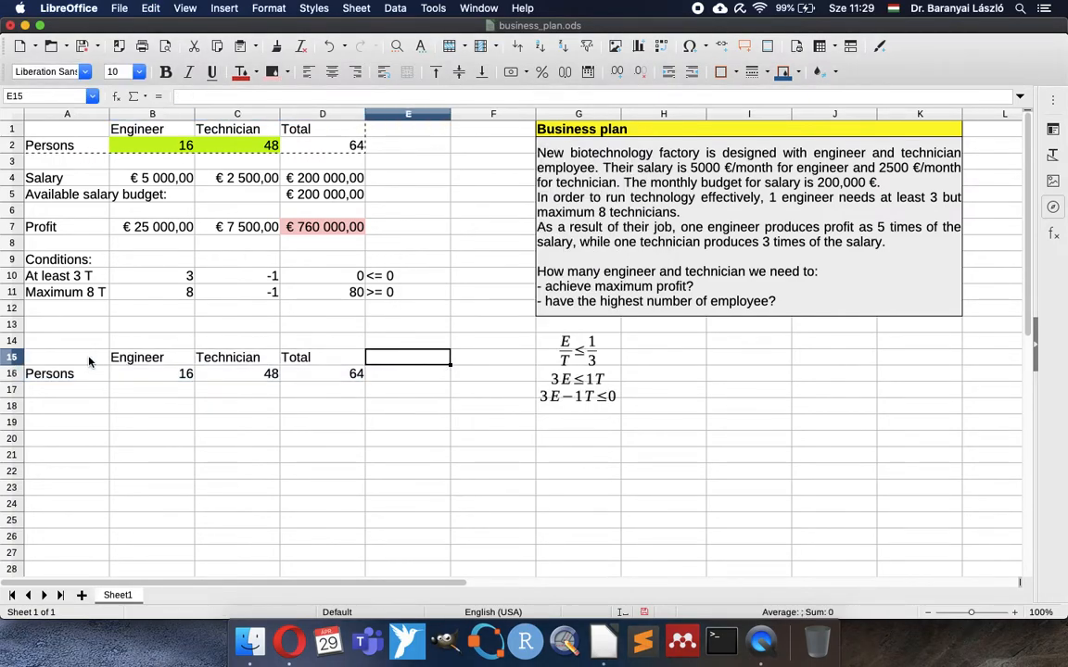
text(Profit)
key(Return)
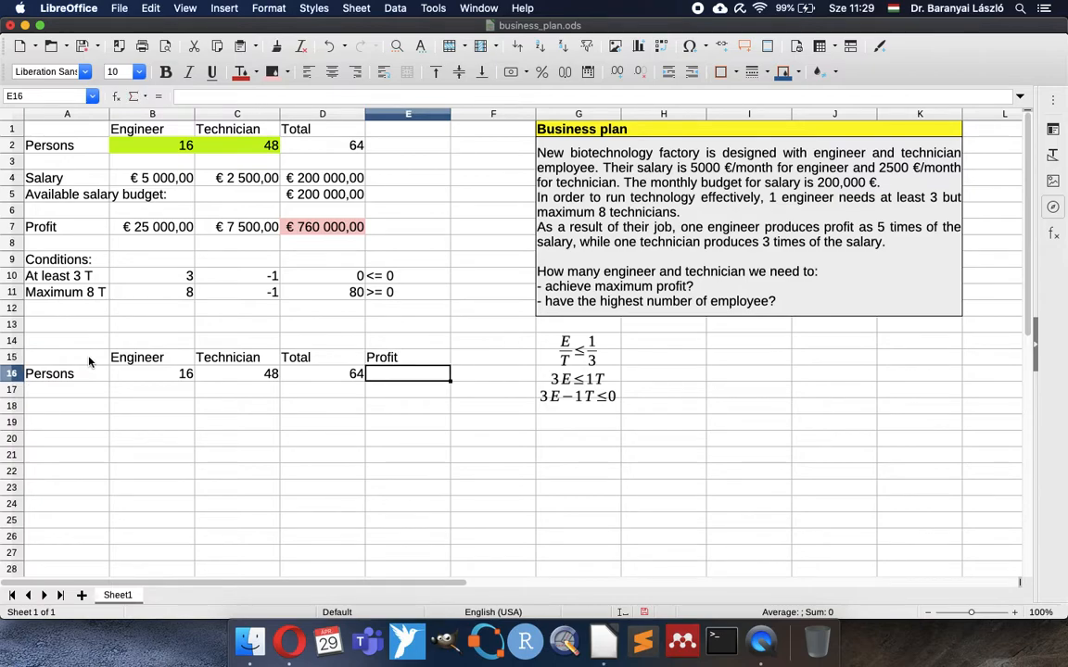
Copy the total profit in D7 and paste it as a plain value into E16.
click(323, 231)
key(super+c)
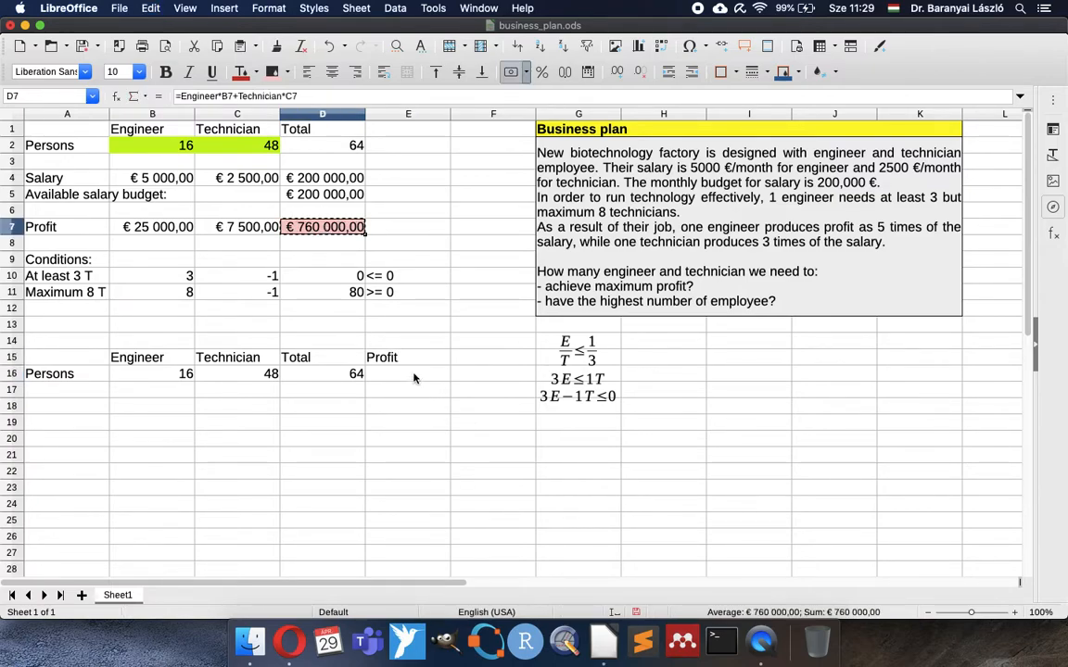
click(415, 378)
key(super+shift+v)
key(Return)
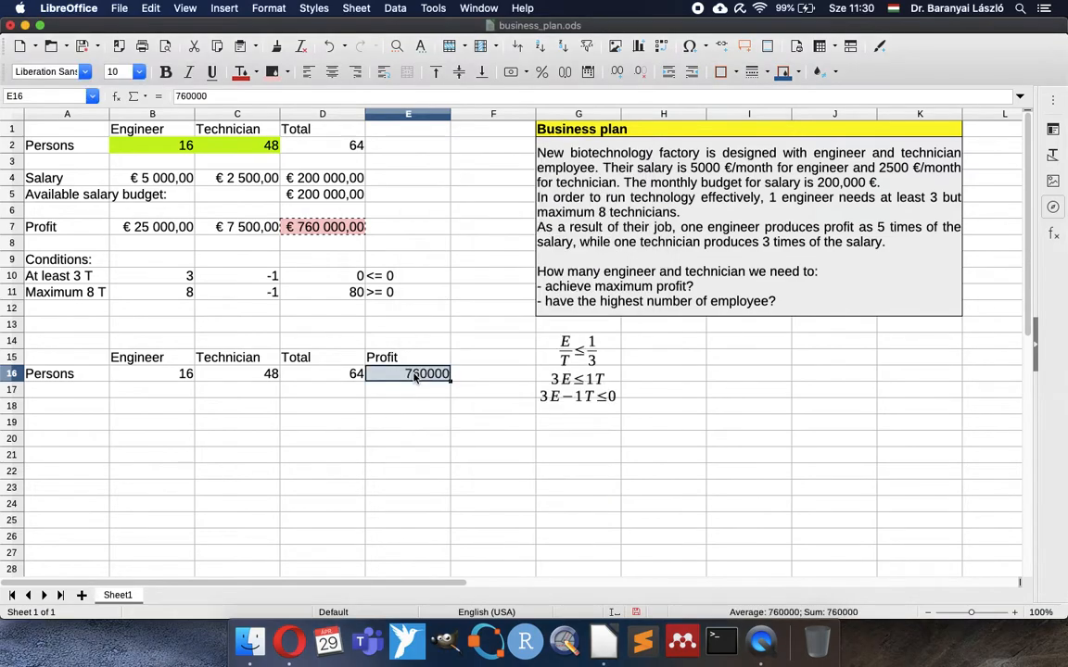
click(511, 71)
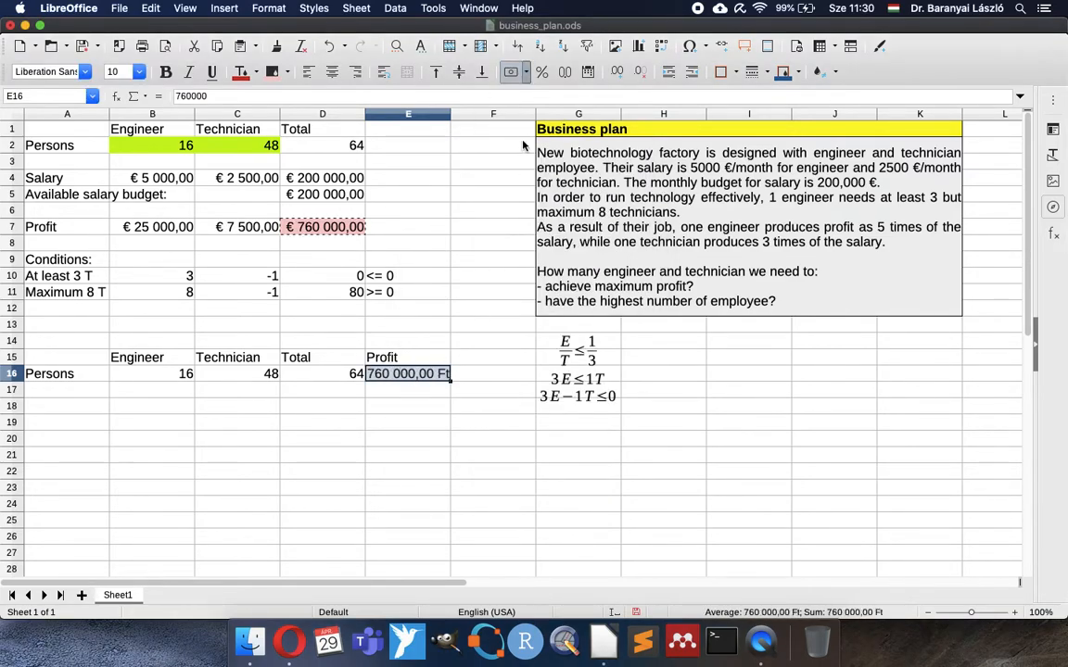
click(526, 72)
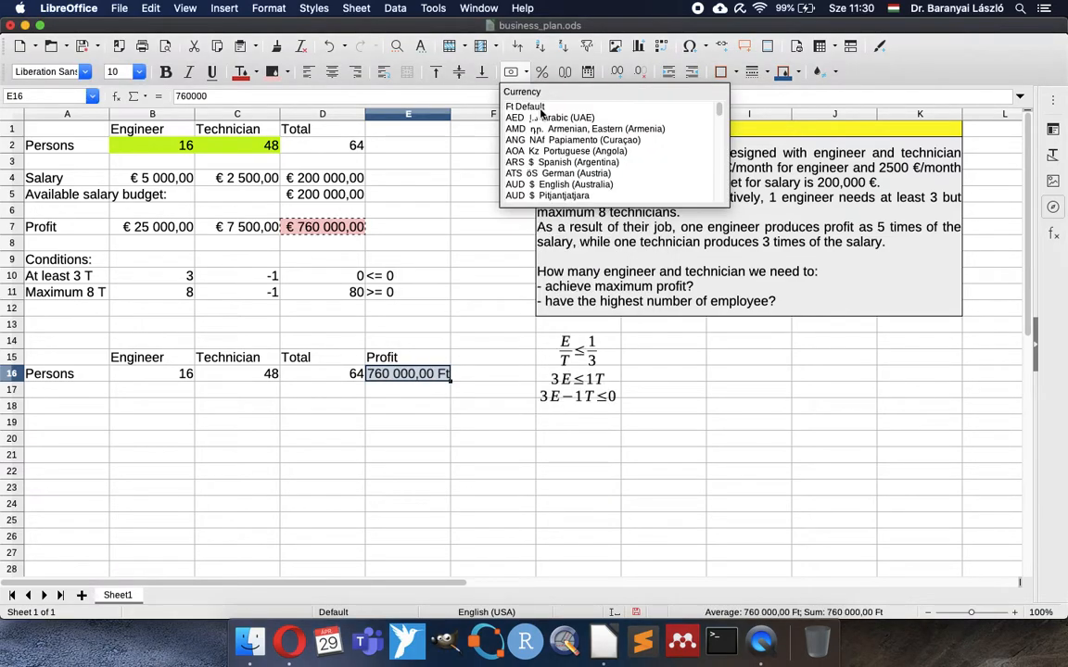
click(543, 117)
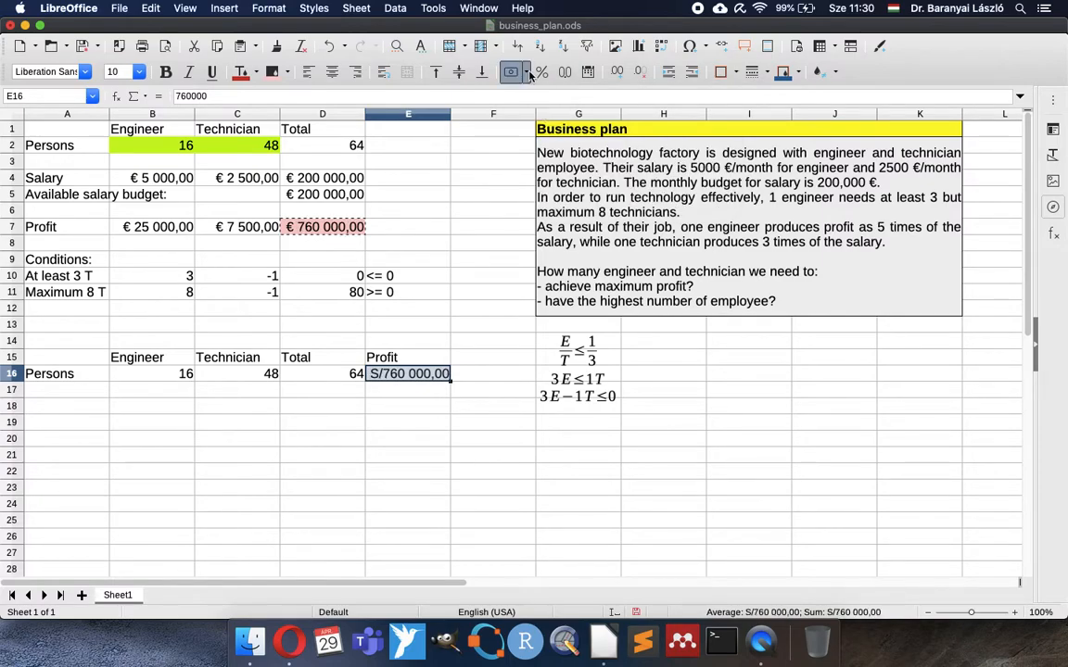
Format the profit value in E16 as euro currency, EUR € Dutch (Netherlands), and clear the copy selection.
click(526, 72)
scroll(570, 163, down, 3)
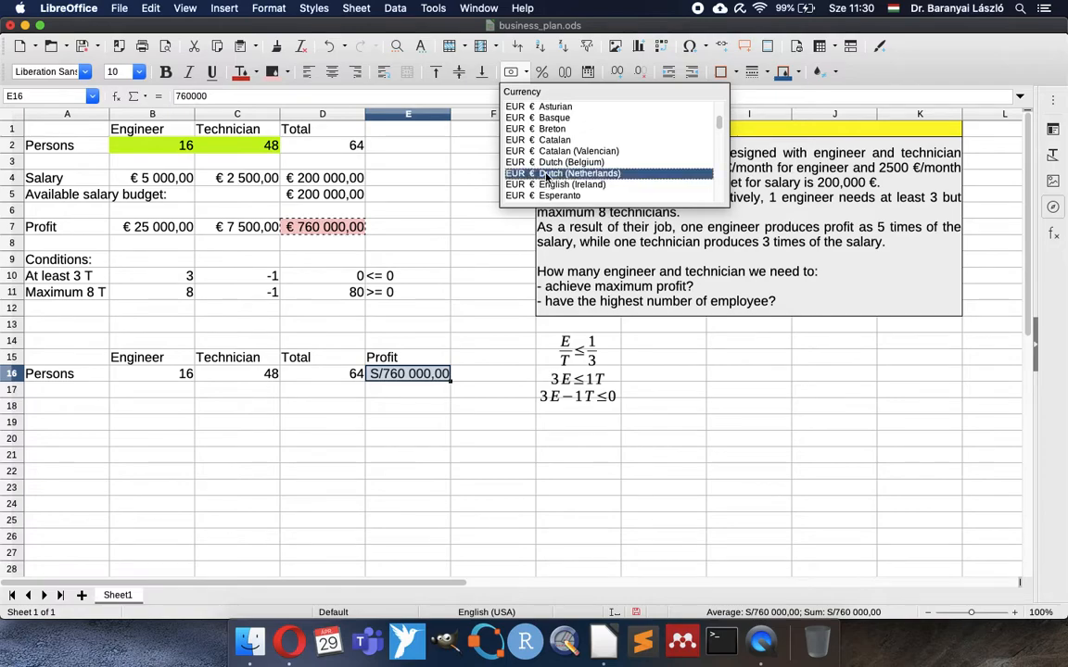
click(546, 175)
click(95, 393)
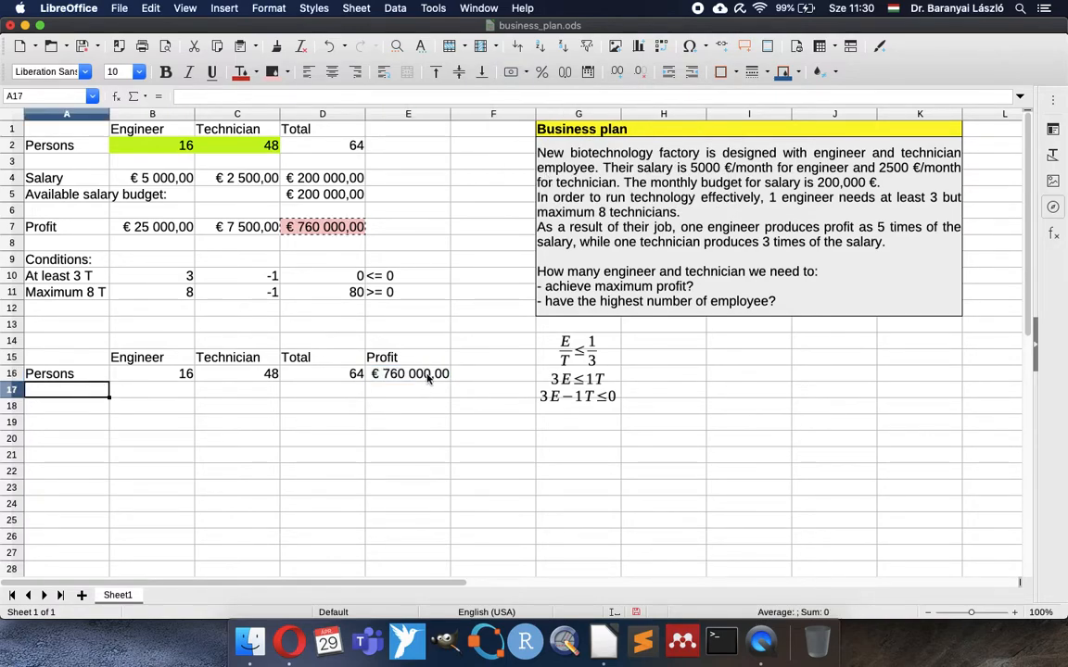
key(Escape)
Relabel the result row in A16 as "Profit" and add the row label "Persons" in A17.
click(82, 373)
double_click(82, 373)
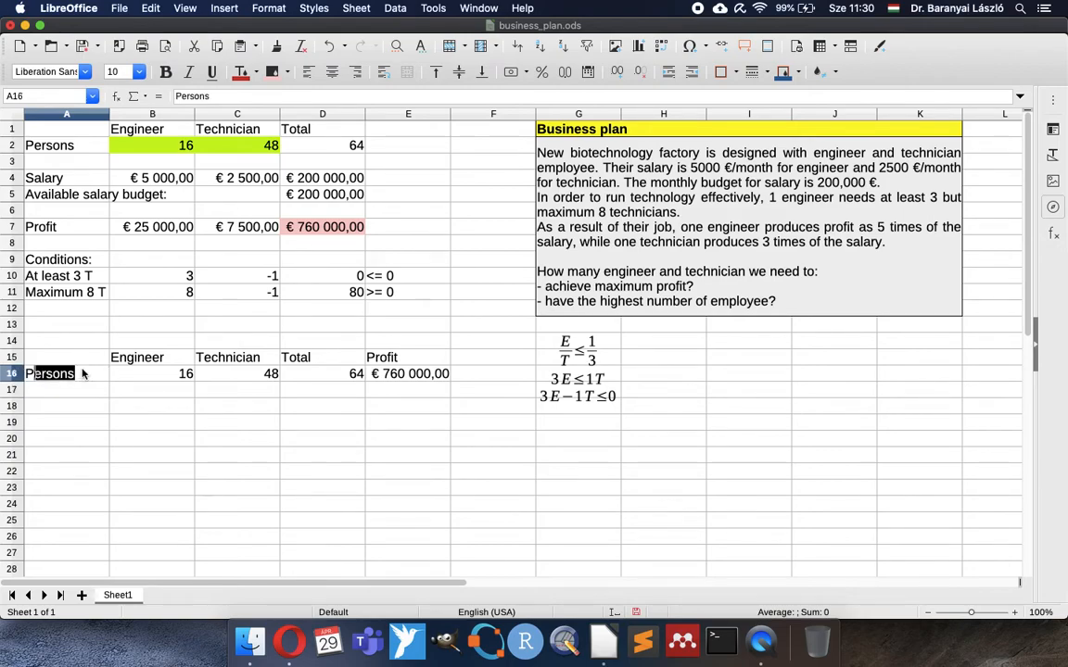
text(Profit)
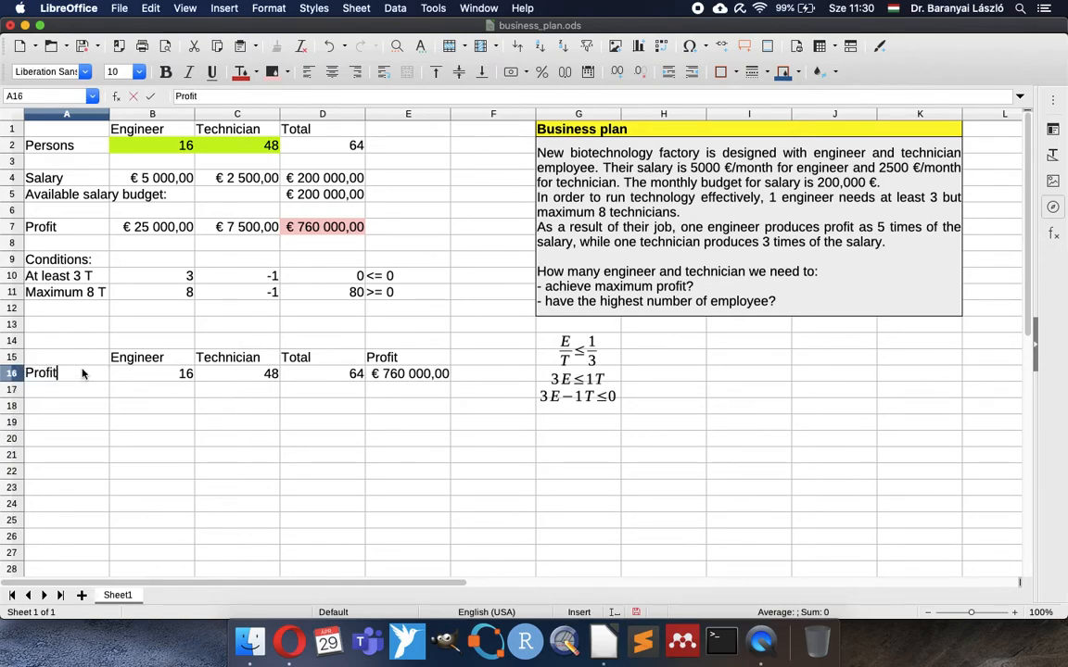
key(Return)
text(Pe)
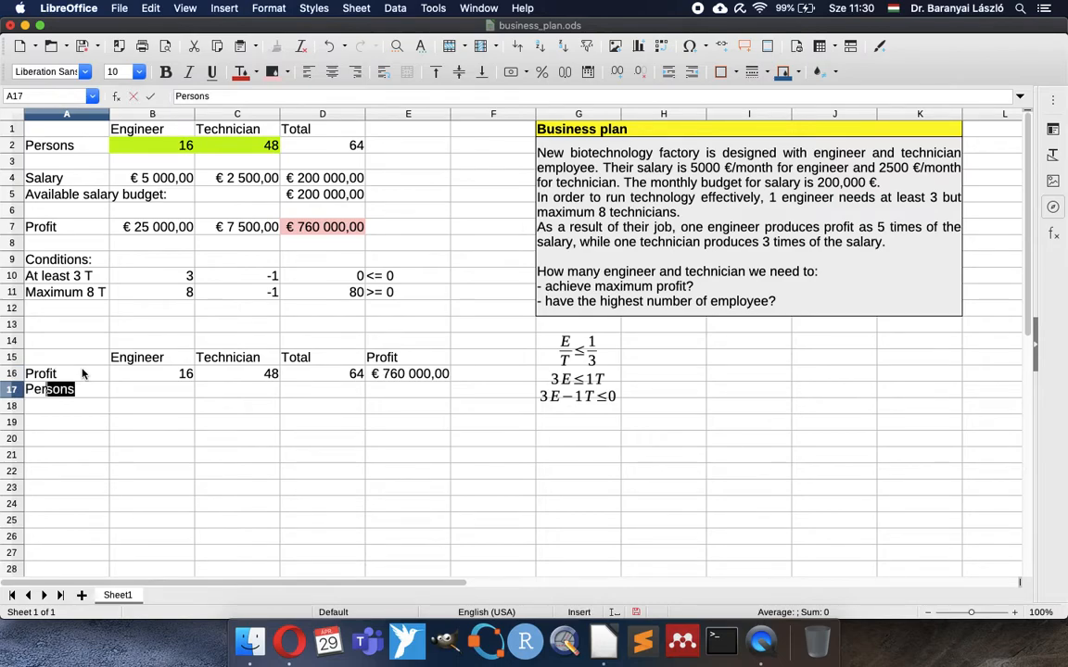
key(Tab)
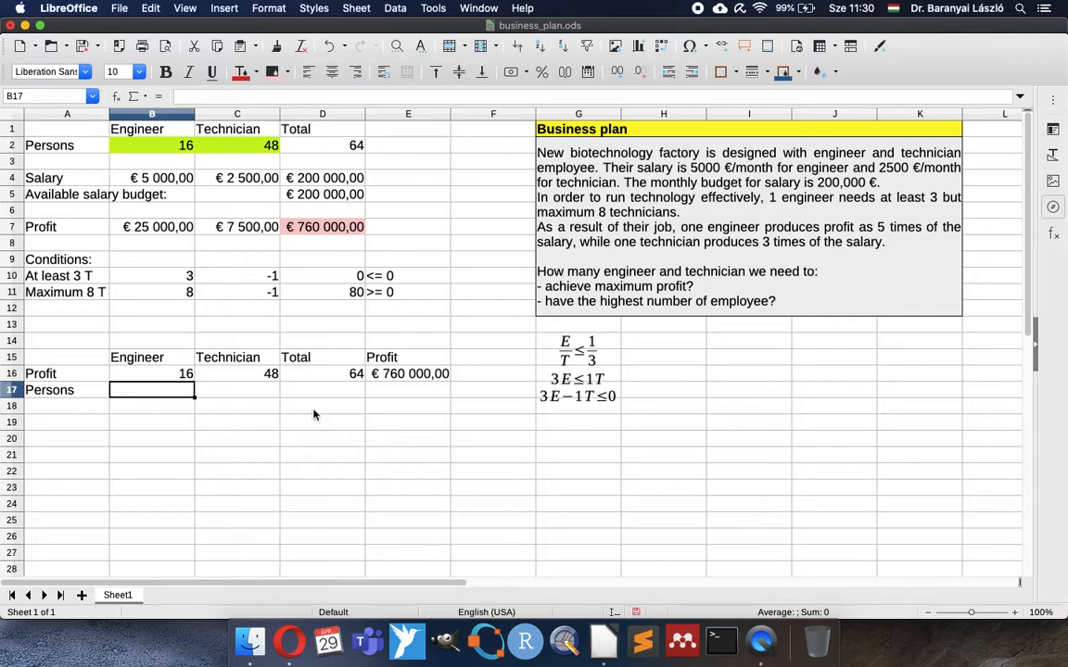
Highlight the total persons cell D2 with the same light red background as the total profit cell.
click(306, 141)
click(271, 72)
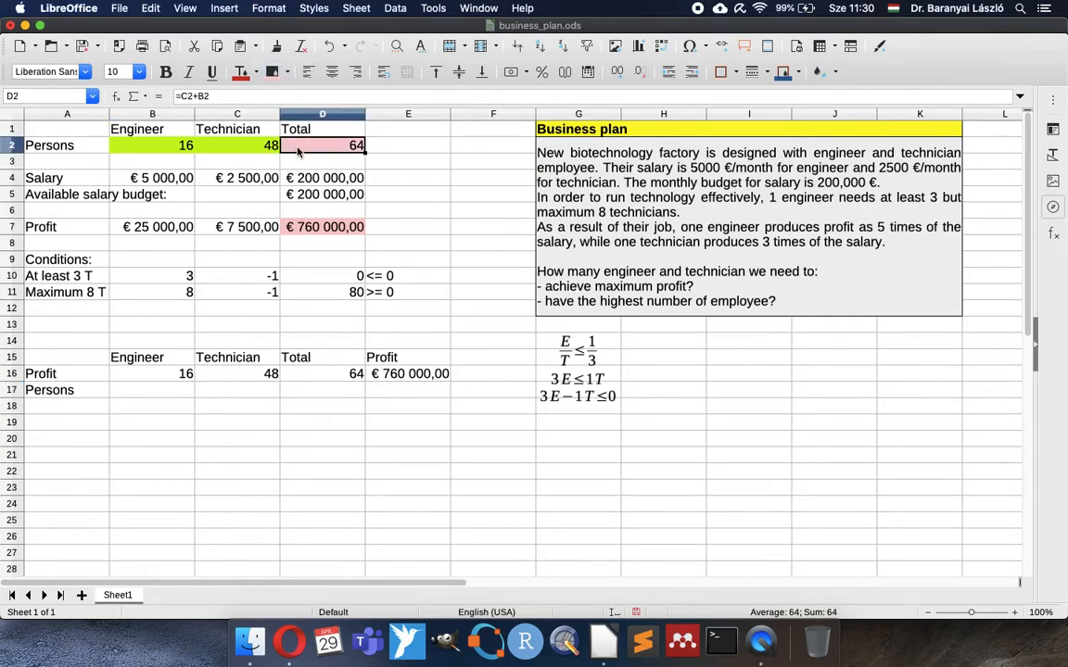
Run the Solver with the total persons cell D2 as the maximized target cell, and keep the result.
click(433, 8)
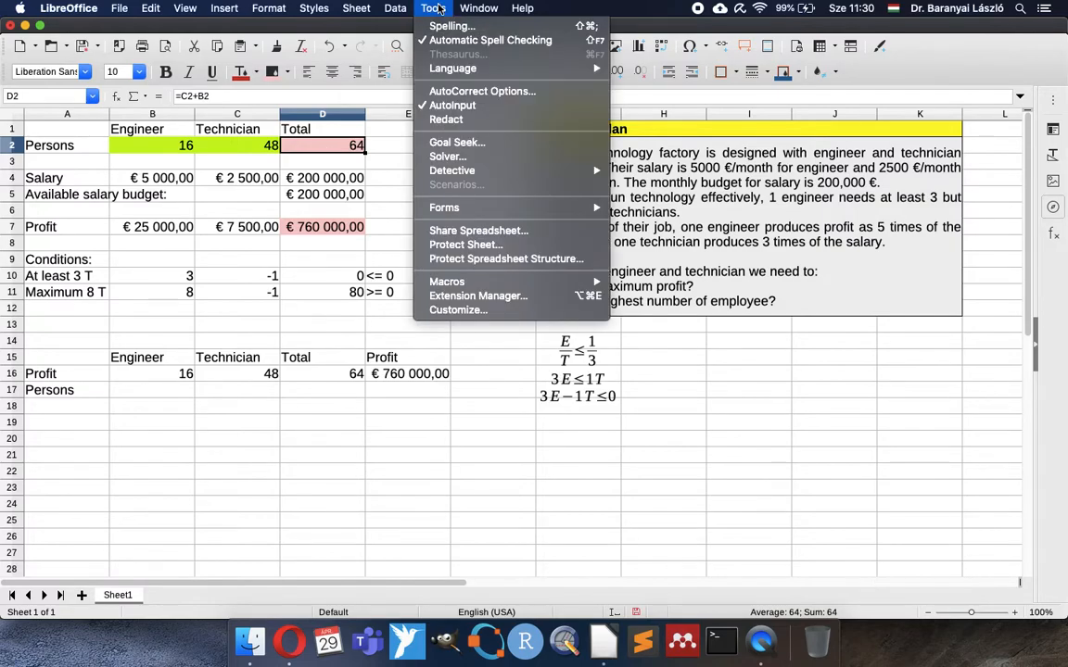
click(475, 159)
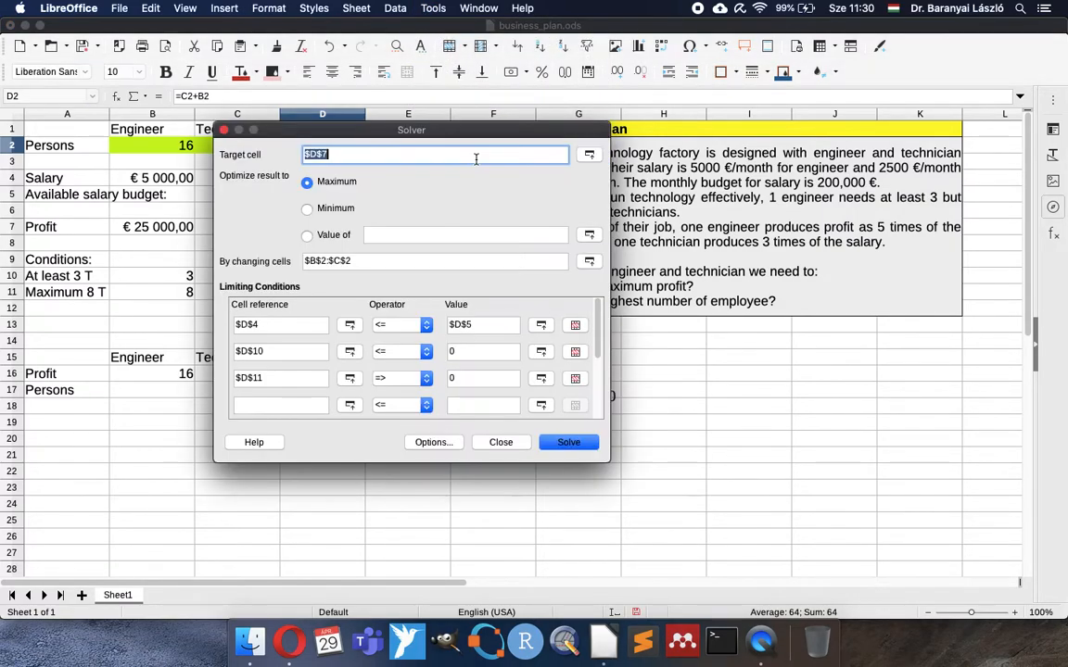
drag(442, 136, 716, 182)
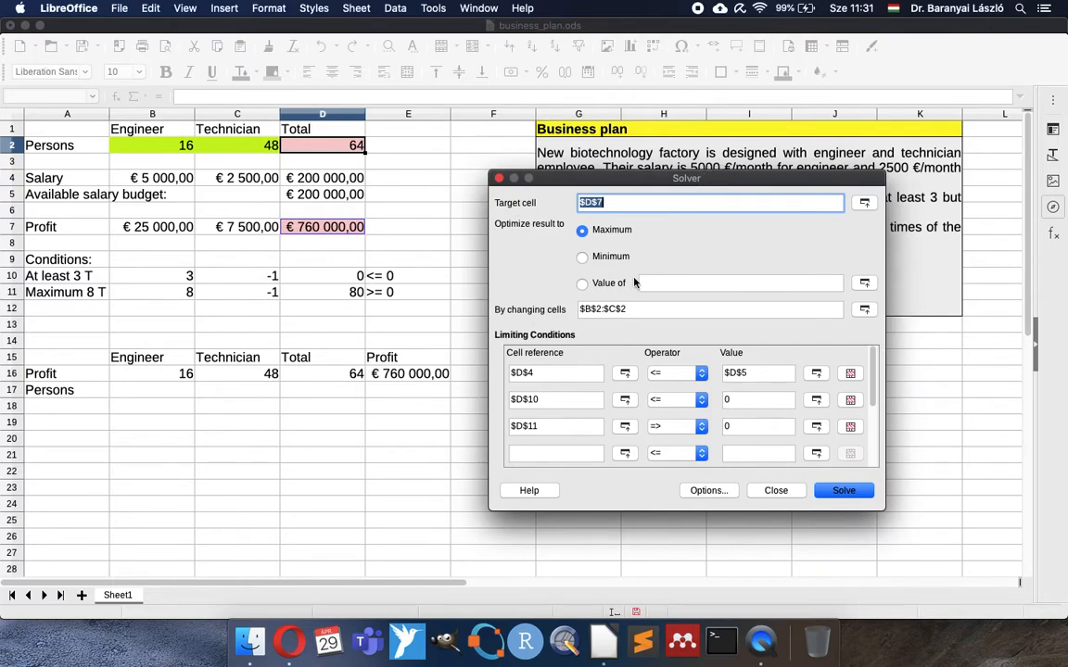
click(864, 205)
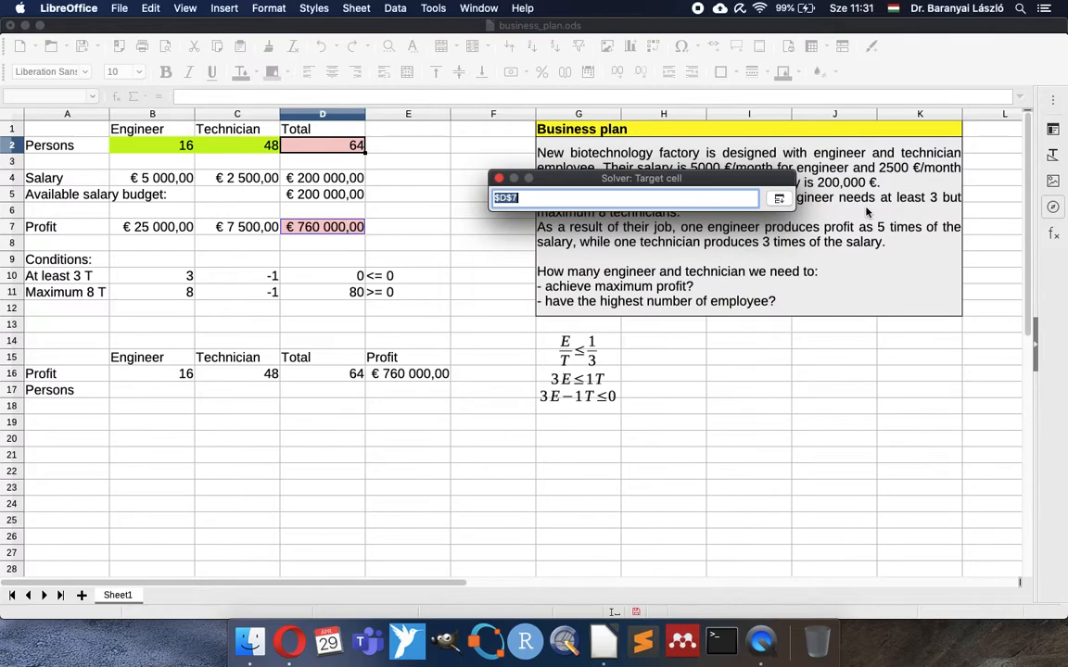
click(317, 148)
click(779, 198)
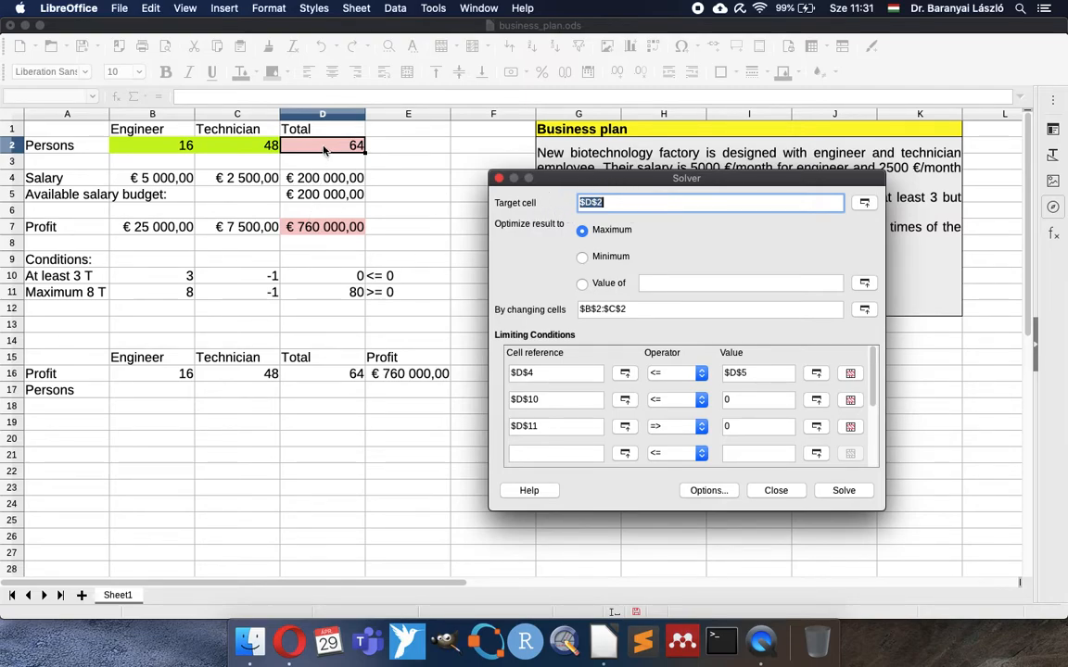
click(845, 492)
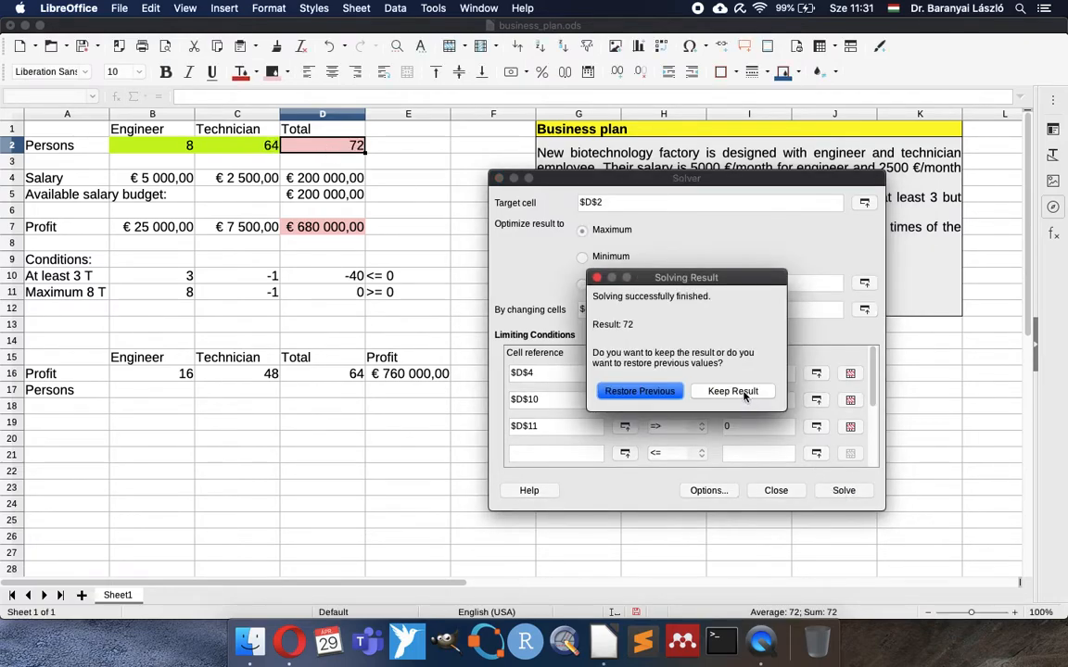
click(732, 392)
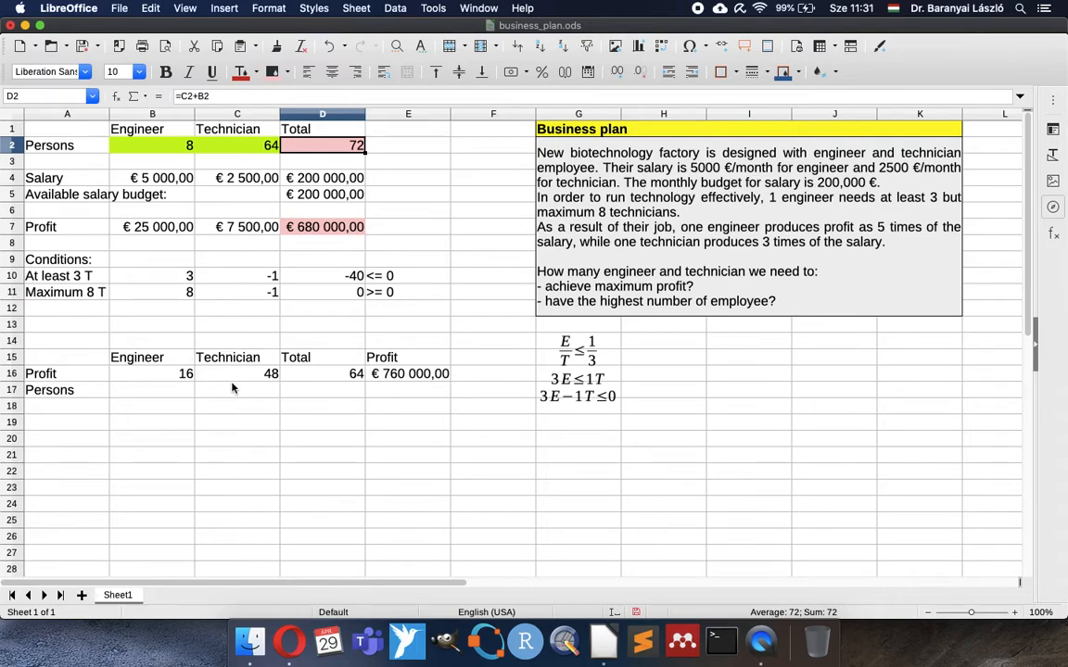
Copy the engineer, technician and total numbers in B2:D2 and paste them as plain values at B17.
click(150, 147)
key(shift+Right)
key(shift+Right)
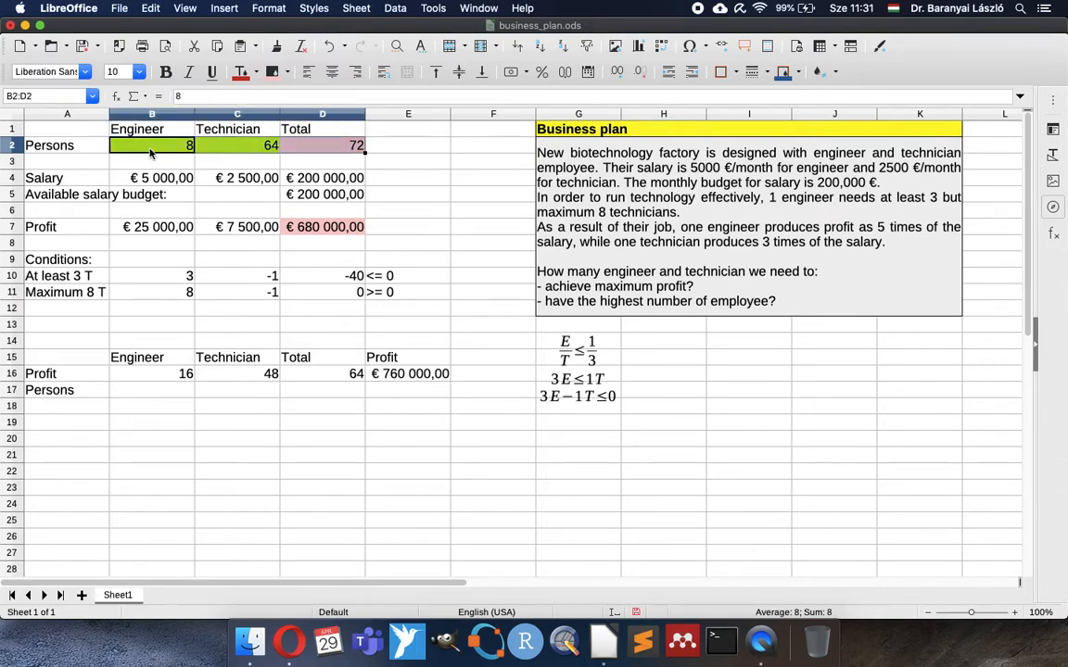
key(super+c)
click(154, 391)
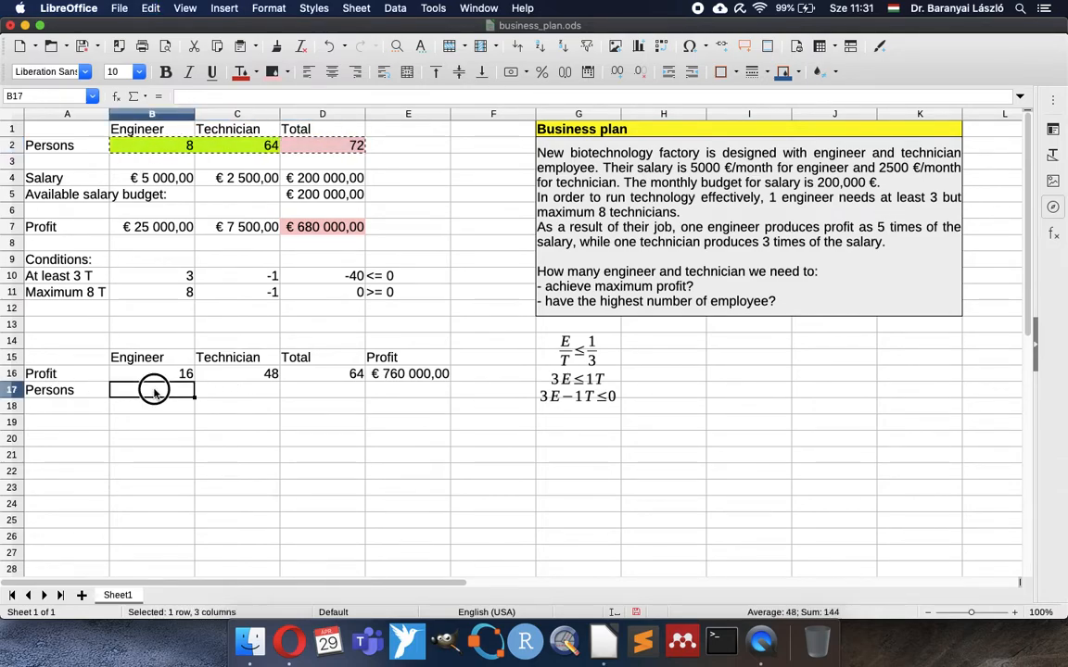
key(super+shift+v)
key(Return)
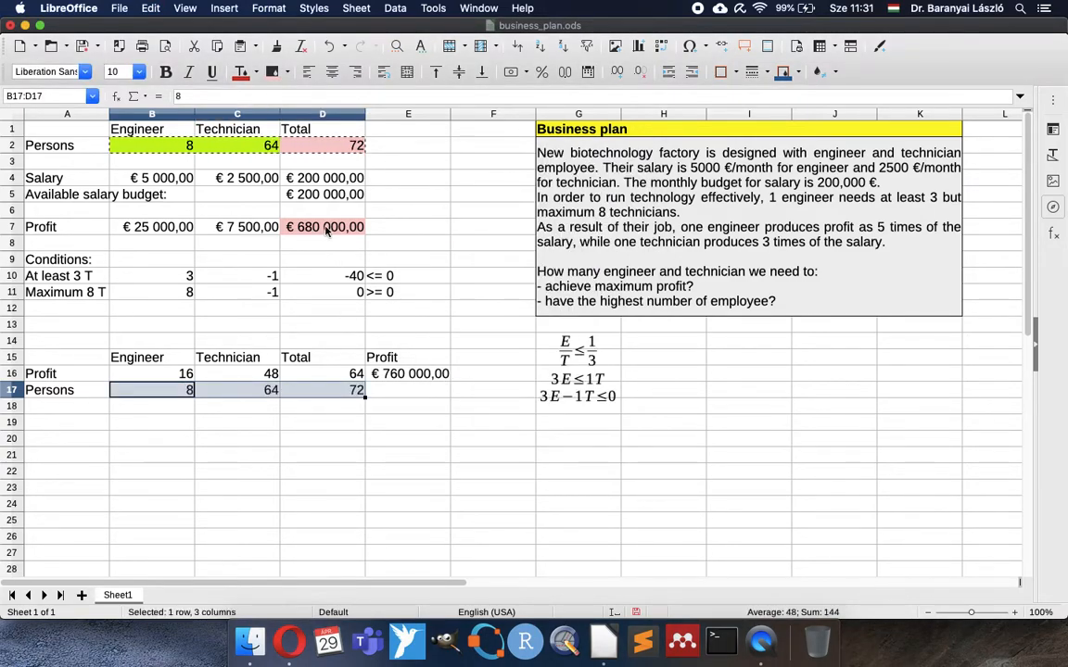
Copy the total profit in D7 and paste it as a plain value into E17 of the Persons row.
click(326, 231)
key(super+c)
click(420, 397)
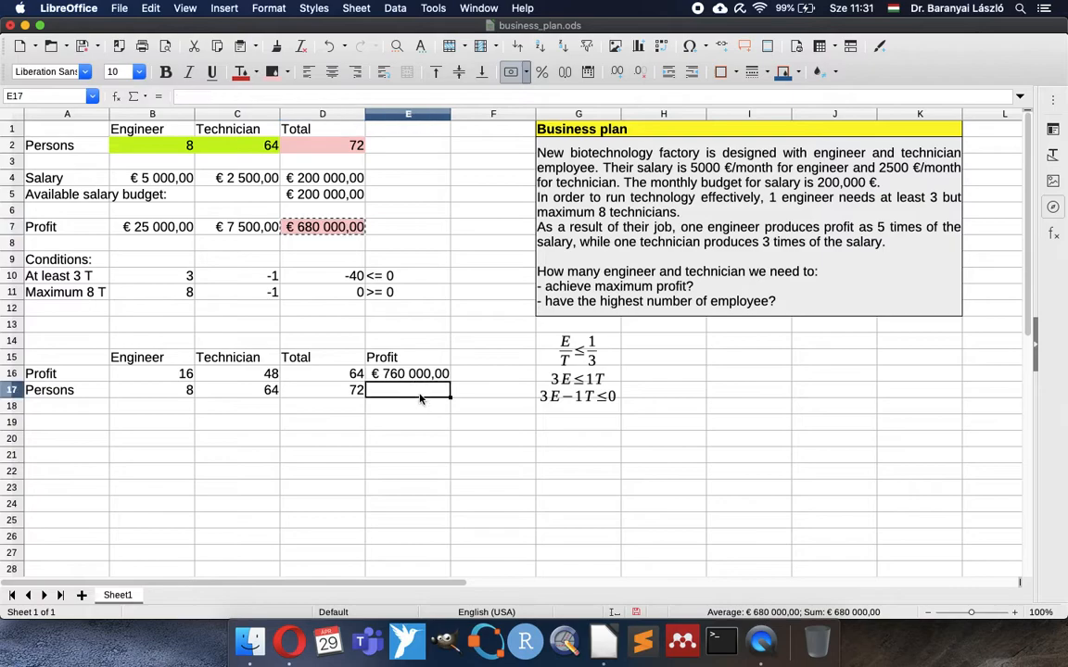
key(super+shift+v)
key(Return)
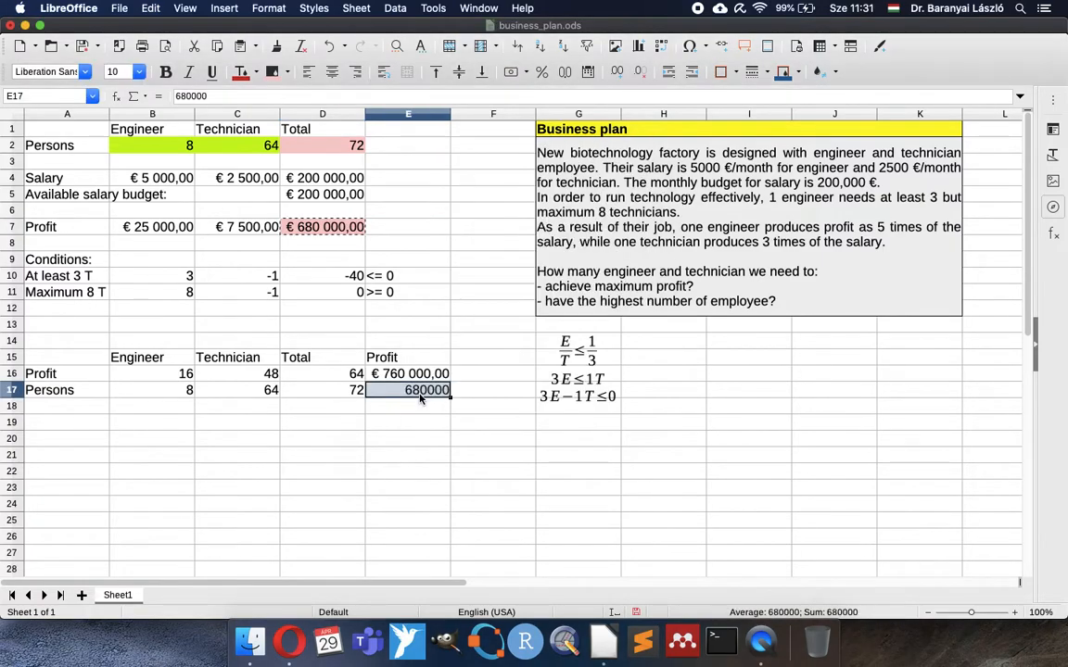
Format the Persons profit in E17 as currency and calculate the profit difference in E18 as E17 minus E16.
click(511, 71)
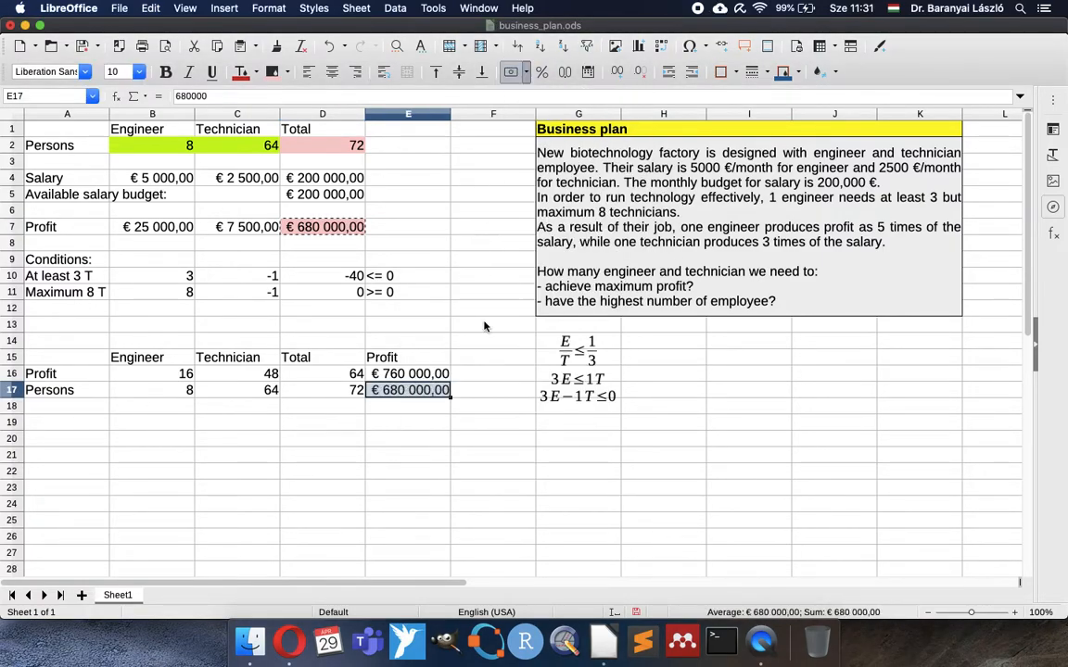
key(Down)
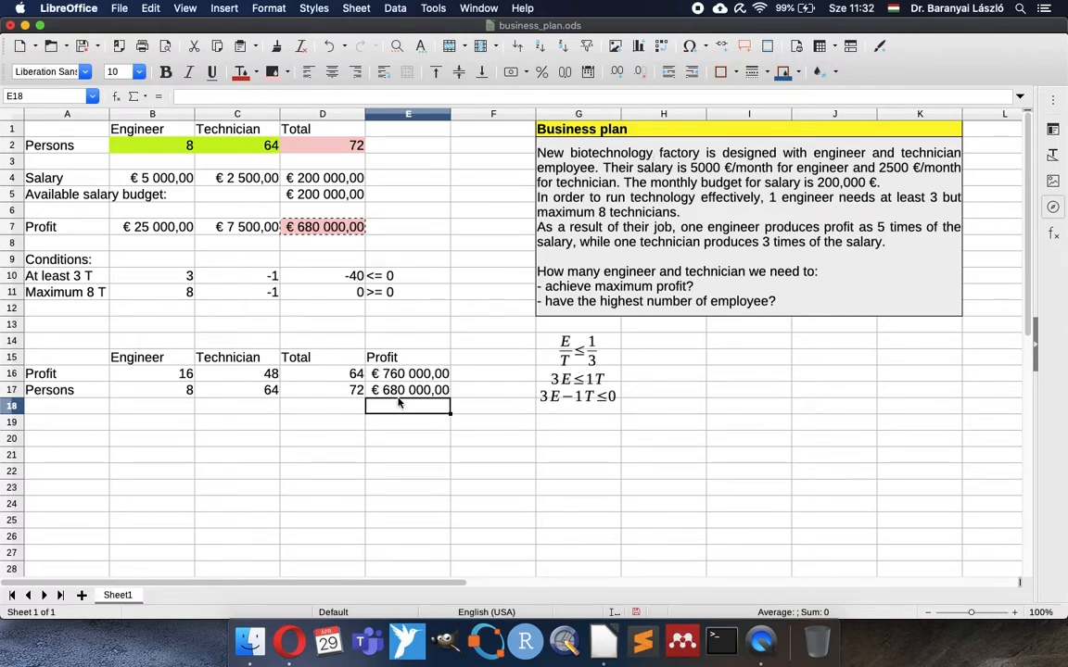
key(F2)
text(=)
key(Up)
text(-)
key(Up)
key(Up)
key(Return)
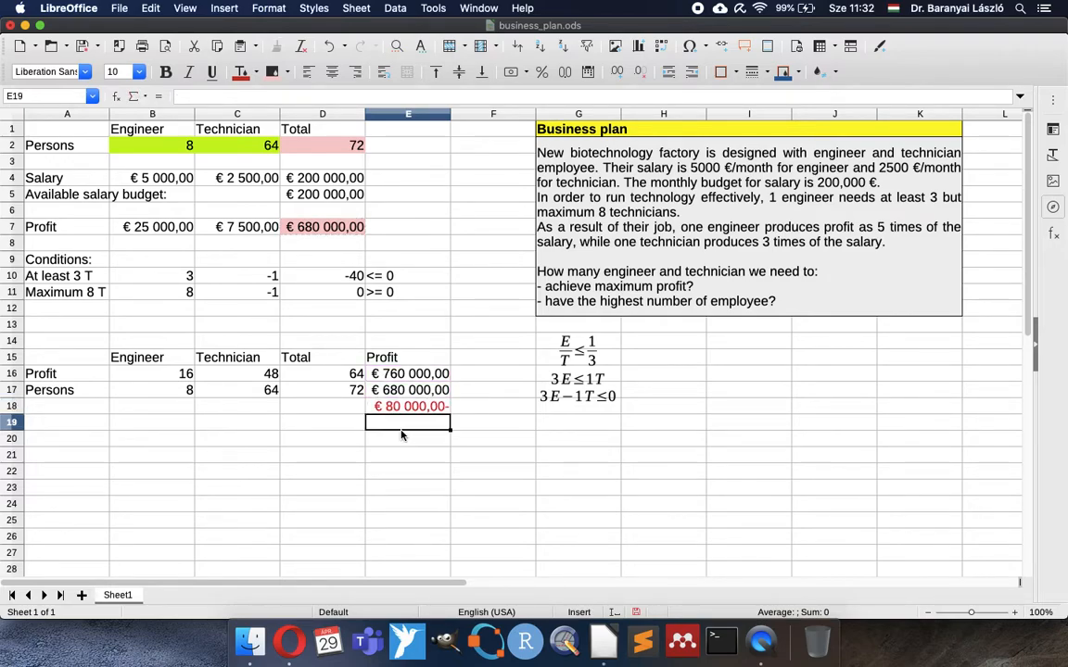
Calculate the difference in total employees in D18 with the formula =D17-D16.
key(Up)
key(Left)
text(=)
key(Up)
text(-)
key(Up)
key(Up)
key(Return)
key(Up)
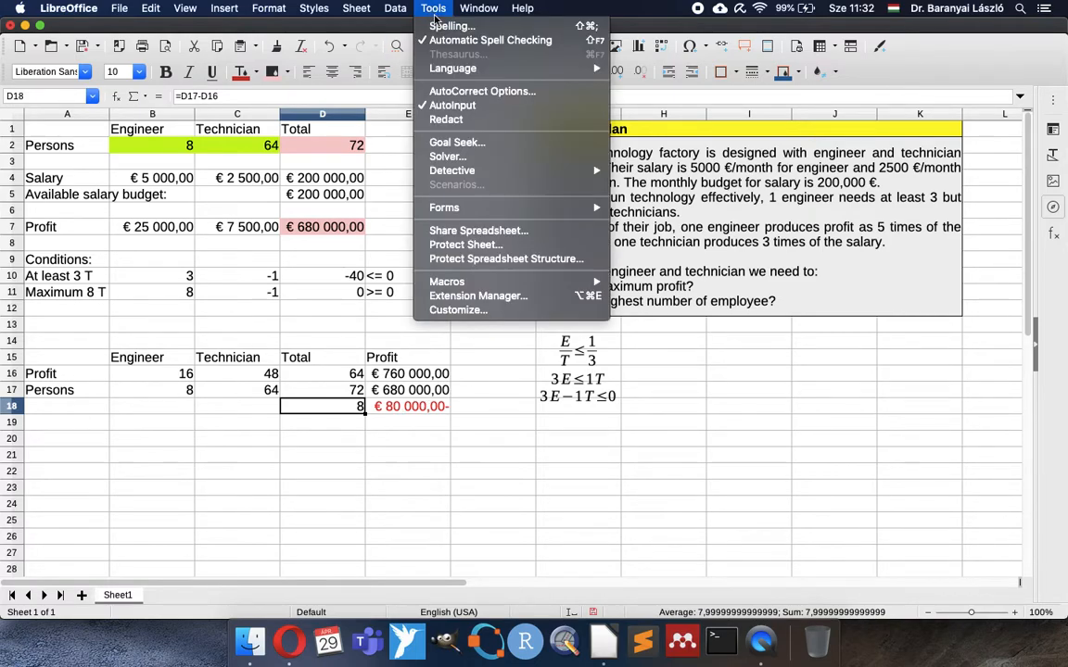
Open the Solver and move its dialog clear of the model and comparison table.
click(462, 157)
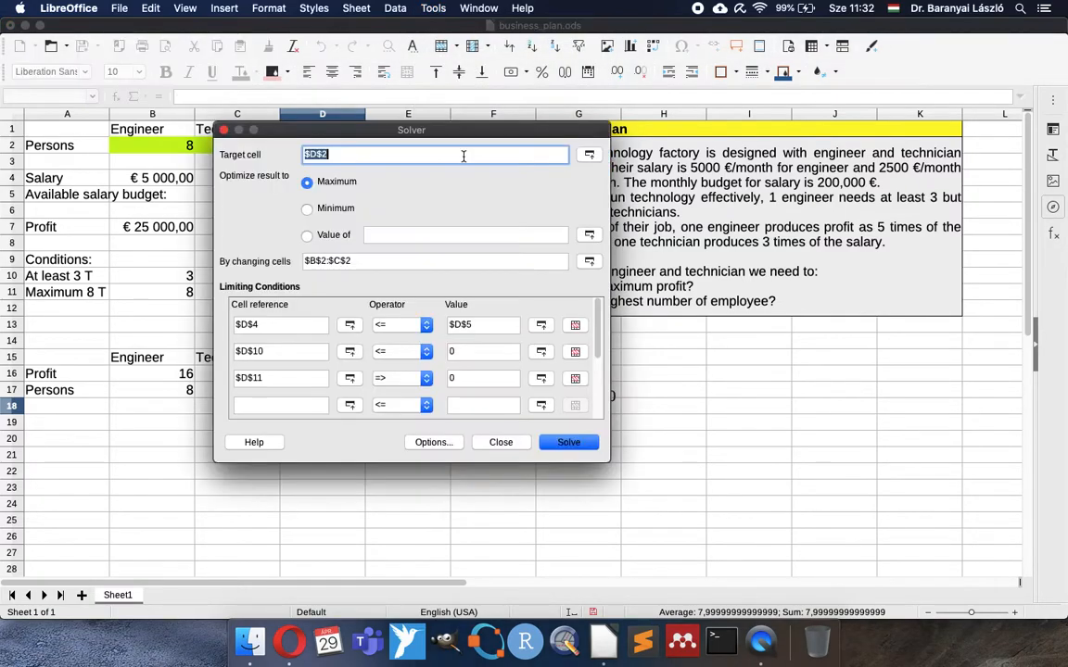
drag(444, 135, 717, 206)
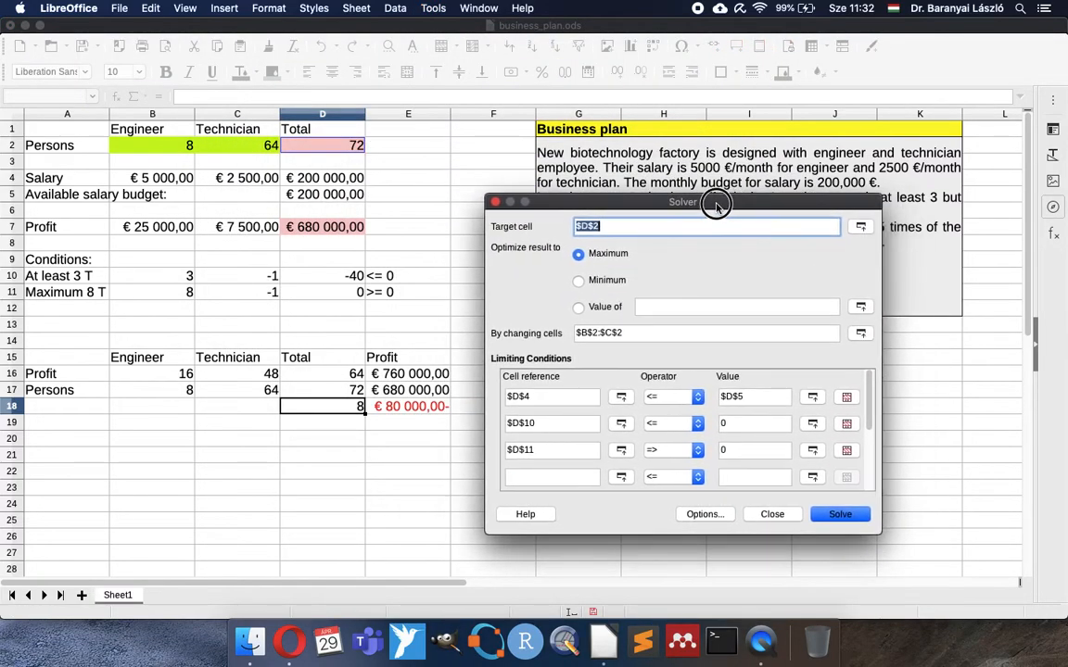